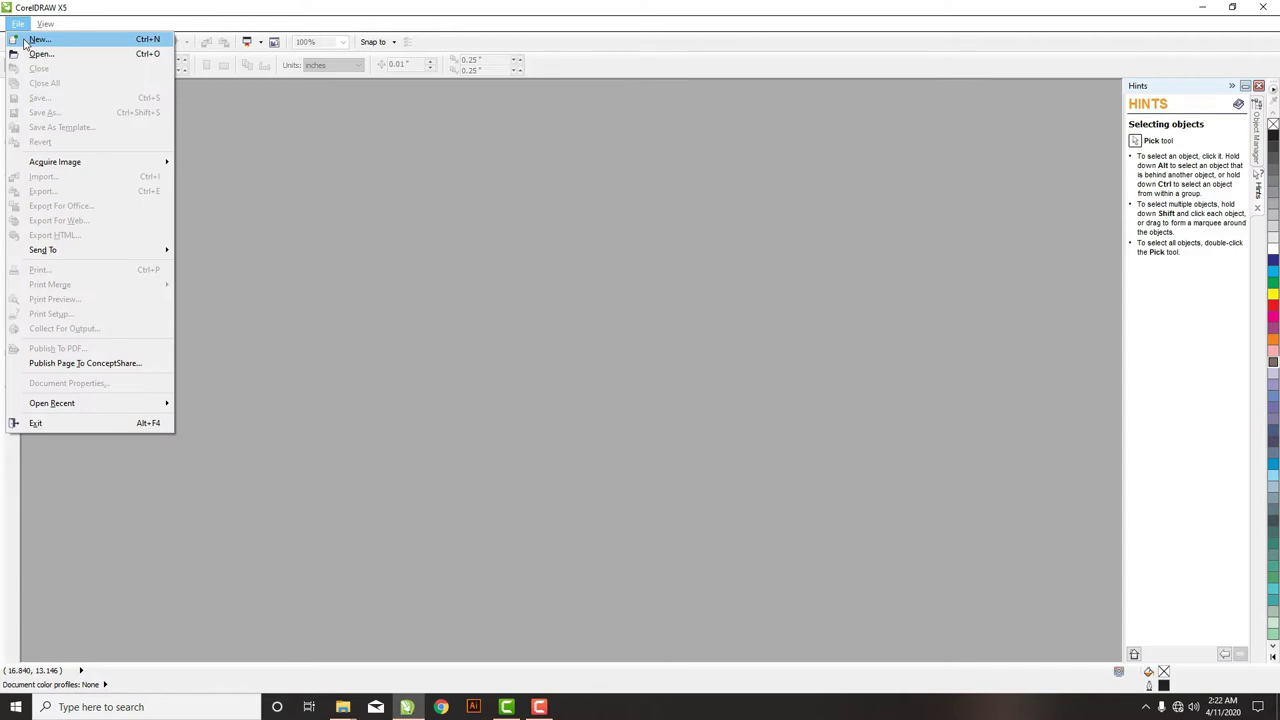
- Create a new A4 portrait document in inches with CMYK as the primary color mode and 300 dpi rendering resolution
{"action": "left_click", "coordinate": [25, 42]}
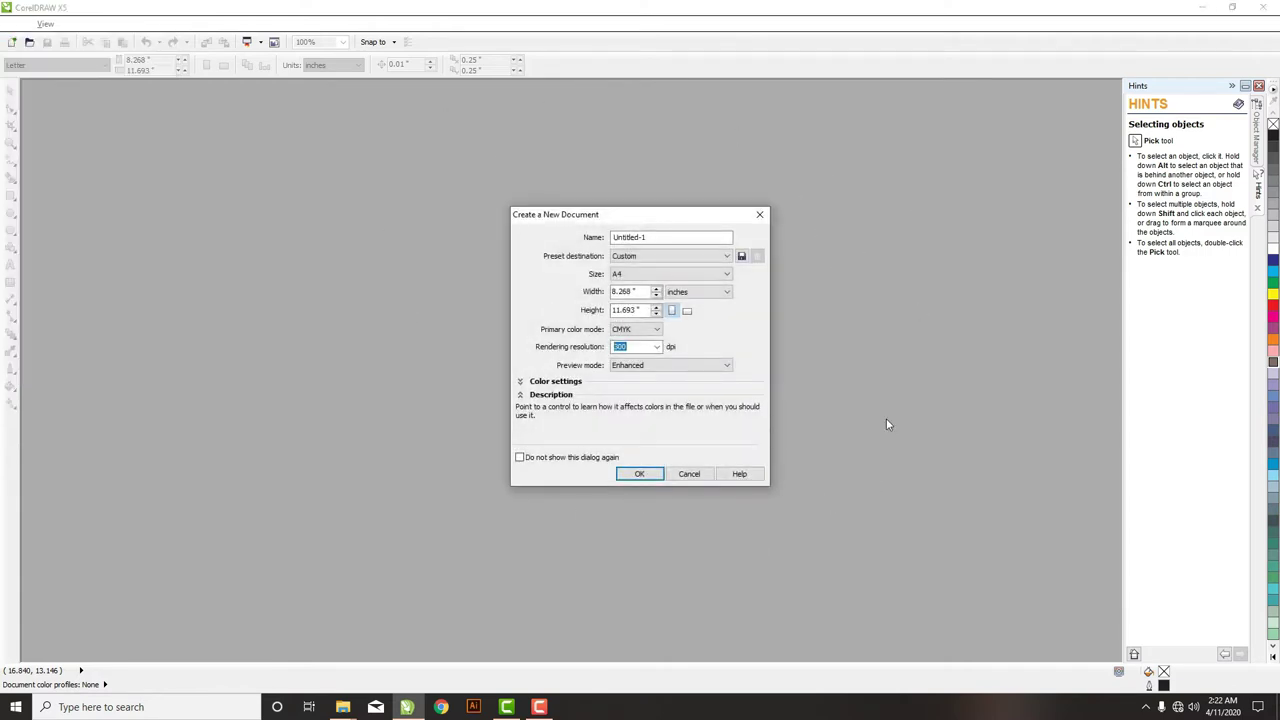
{"action": "left_click_drag", "start_coordinate": [652, 237], "coordinate": [597, 236]}
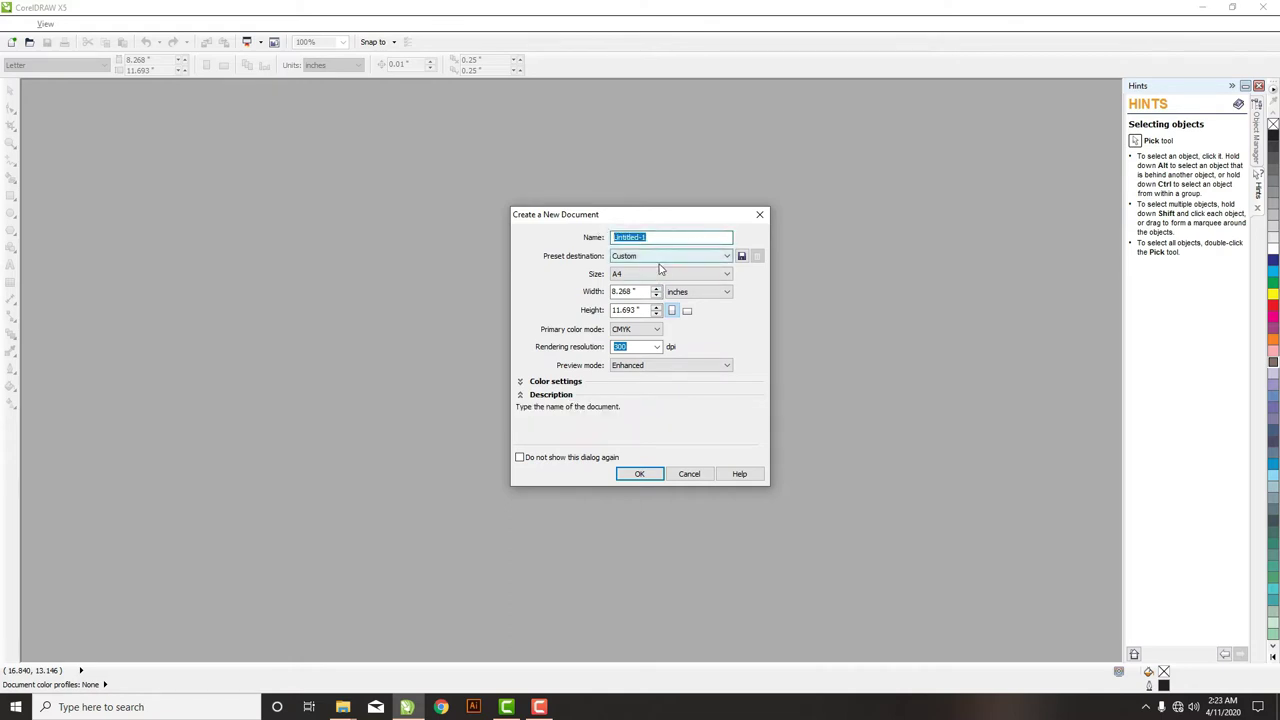
{"action": "left_click", "coordinate": [622, 275]}
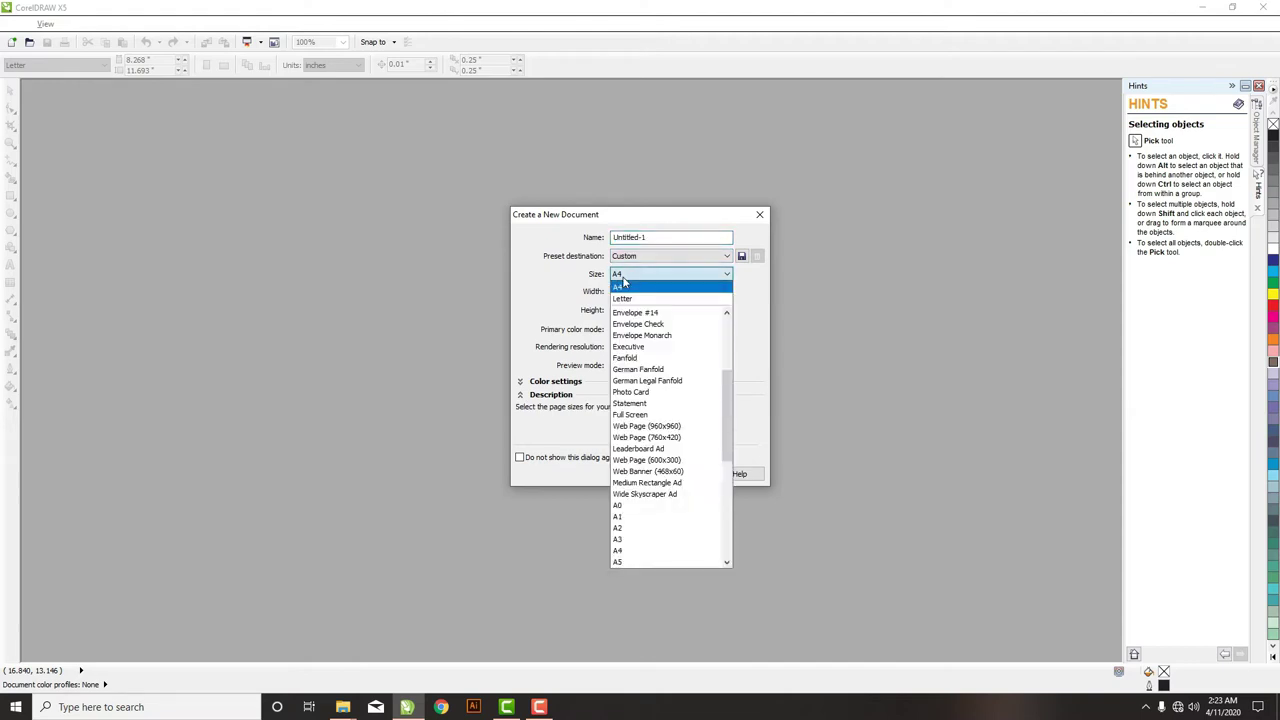
{"action": "left_click", "coordinate": [628, 277]}
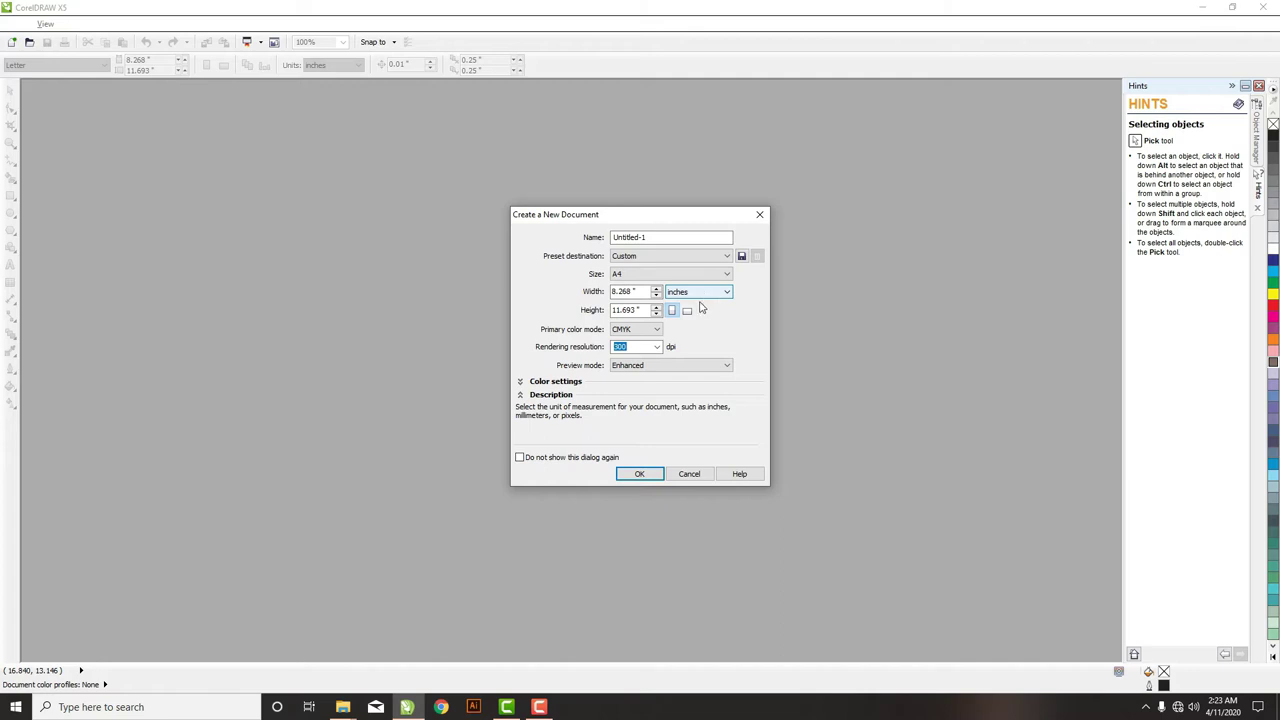
{"action": "left_click", "coordinate": [688, 311]}
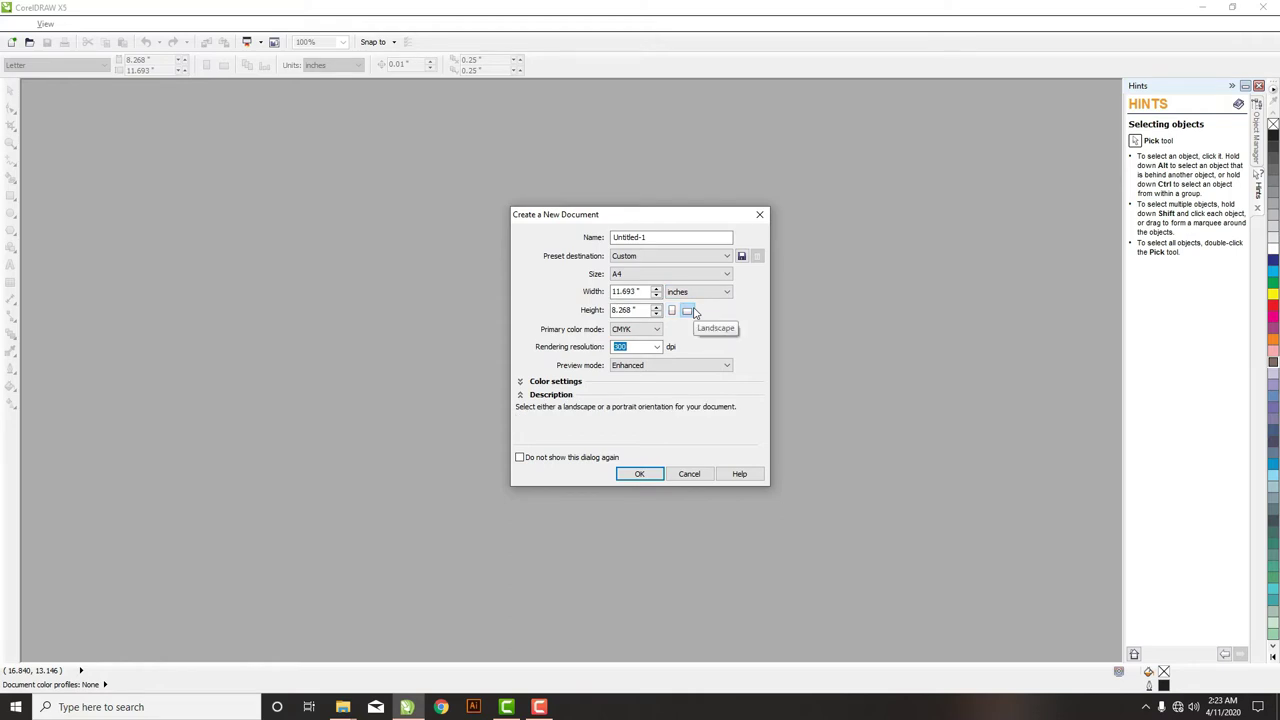
{"action": "left_click", "coordinate": [671, 310]}
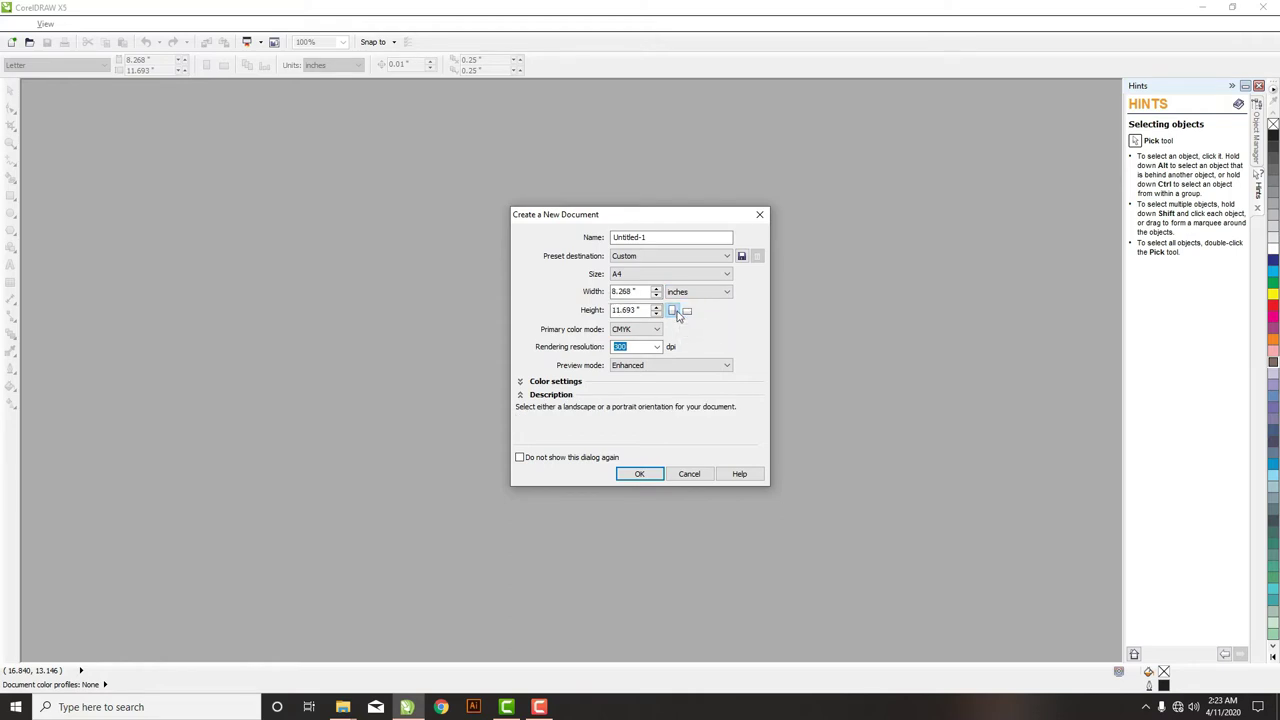
{"action": "left_click", "coordinate": [651, 331]}
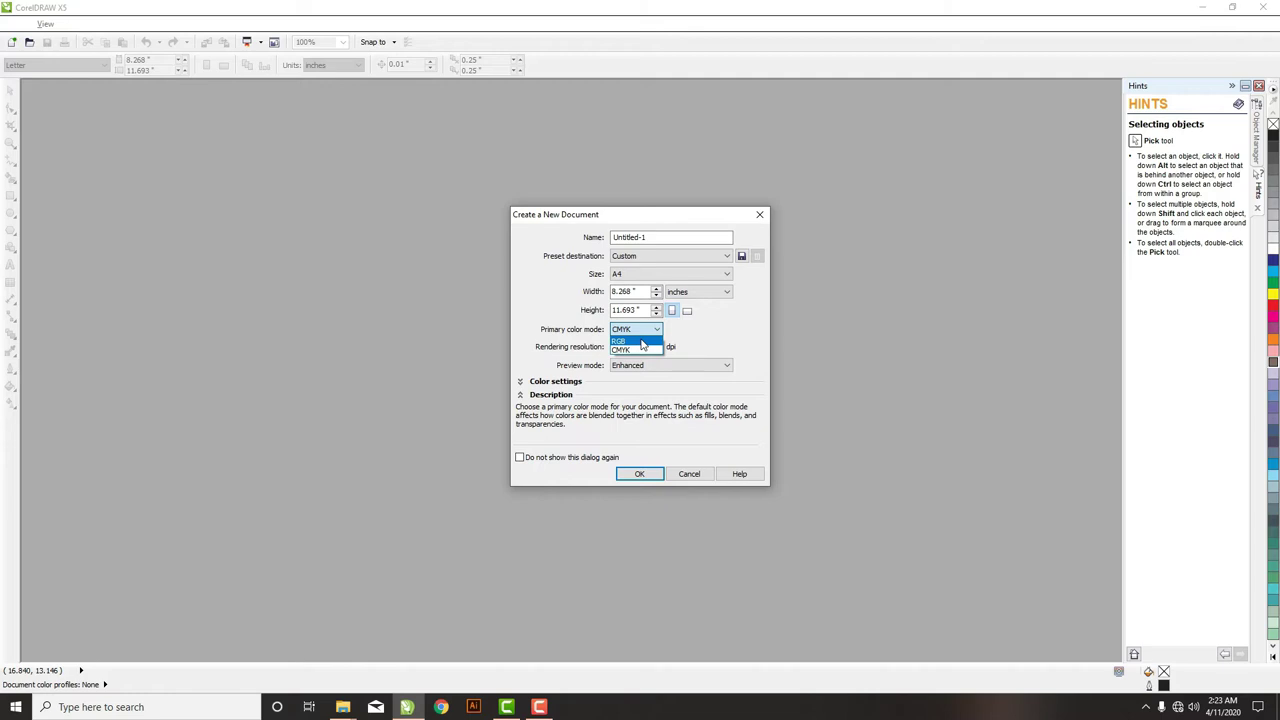
{"action": "left_click", "coordinate": [641, 341]}
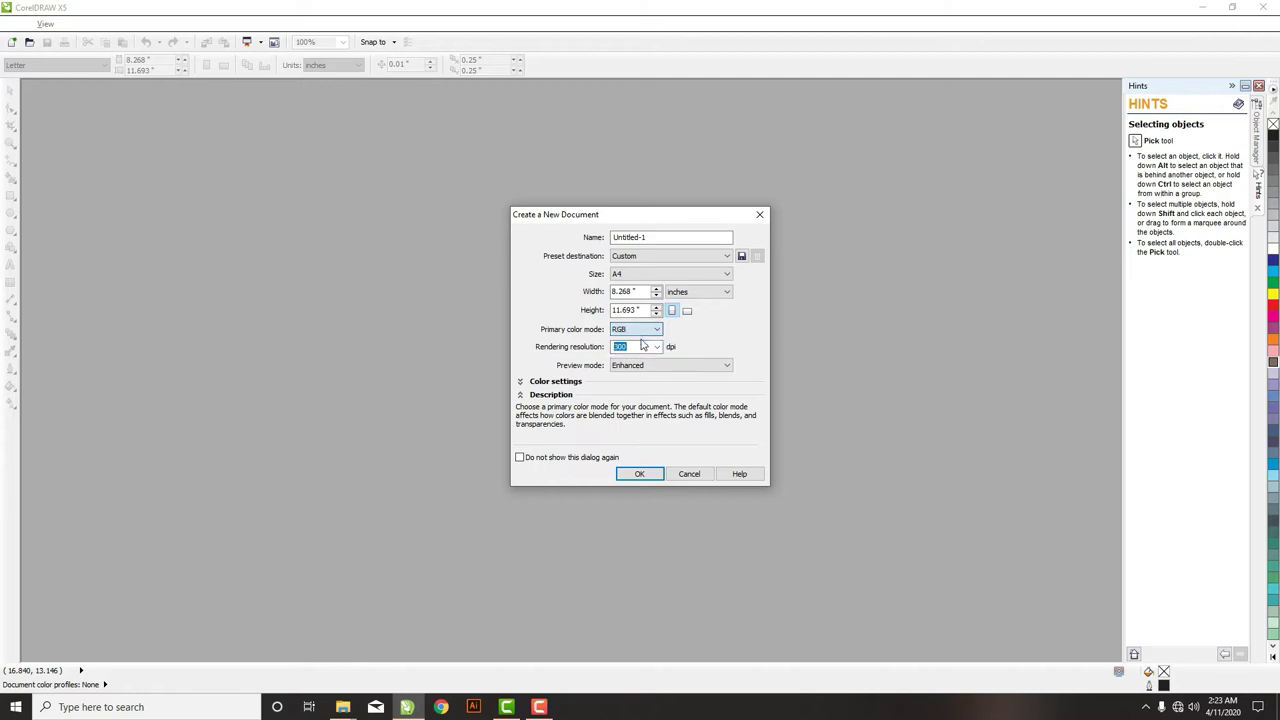
{"action": "left_click", "coordinate": [641, 331]}
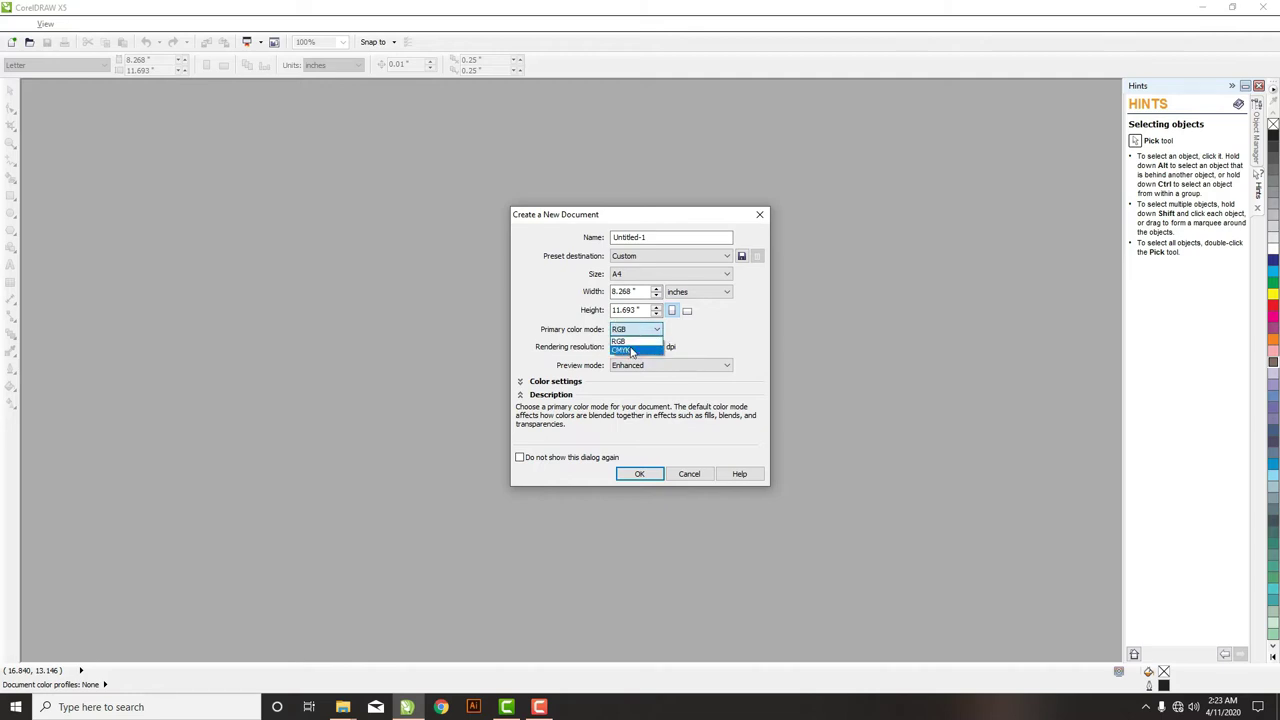
{"action": "left_click", "coordinate": [631, 350]}
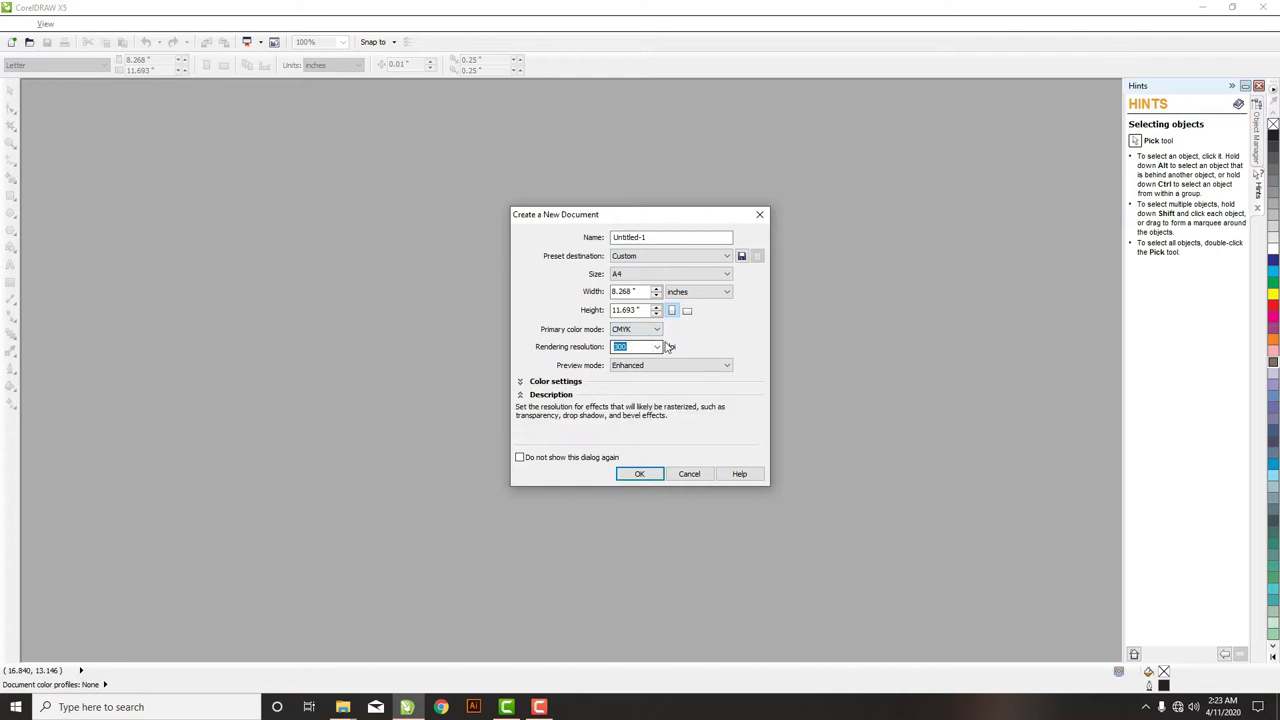
{"action": "left_click", "coordinate": [640, 474]}
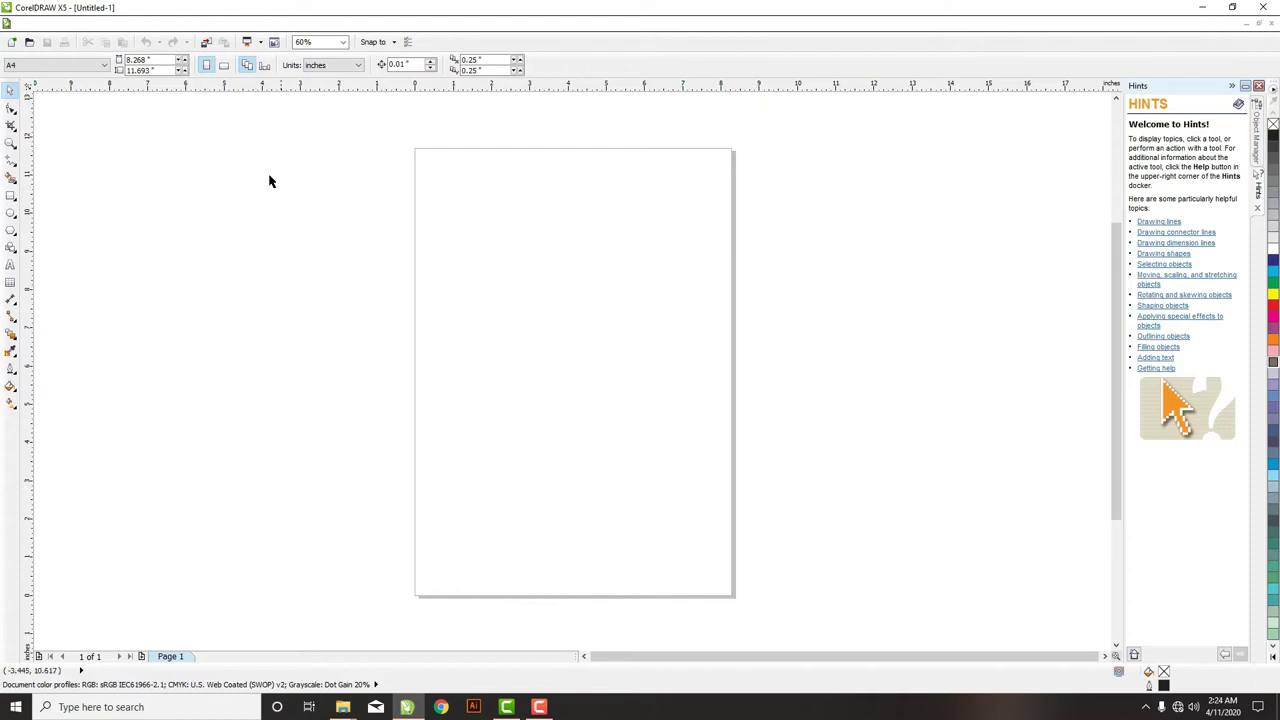
- Set the page size to A4 in portrait orientation and the drawing units to inches
{"action": "left_click", "coordinate": [72, 66]}
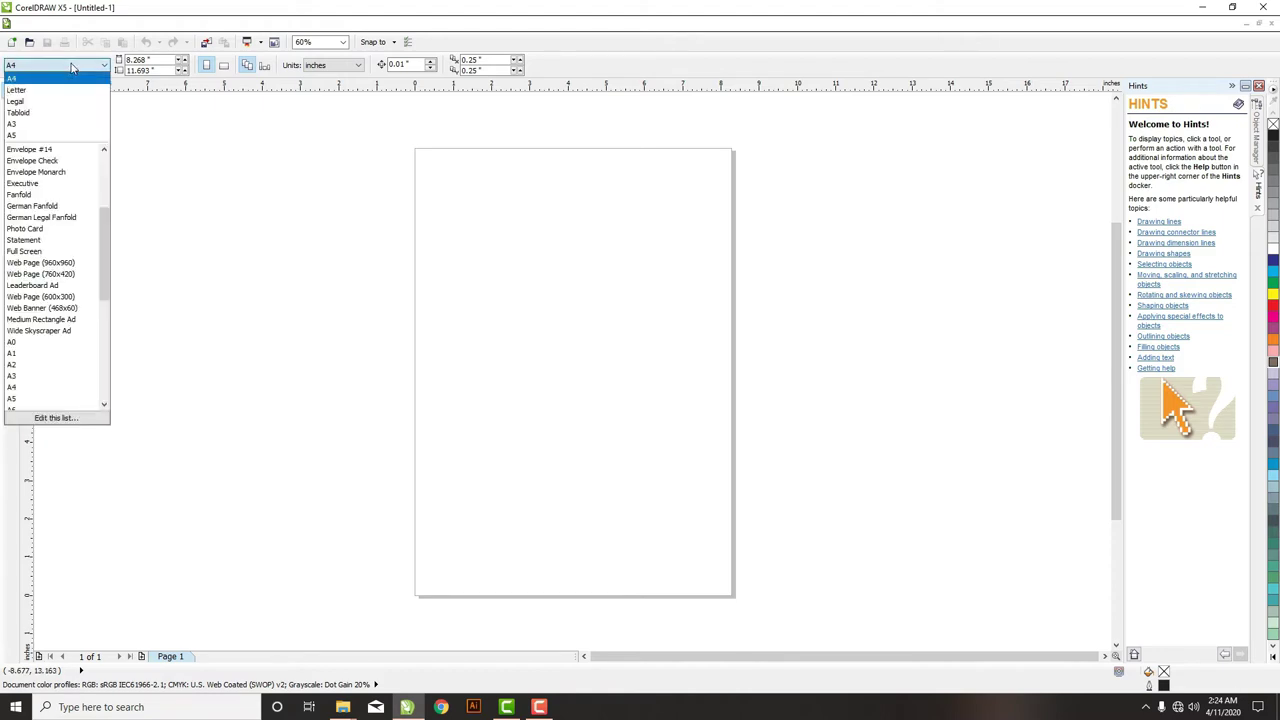
{"action": "left_click", "coordinate": [69, 79]}
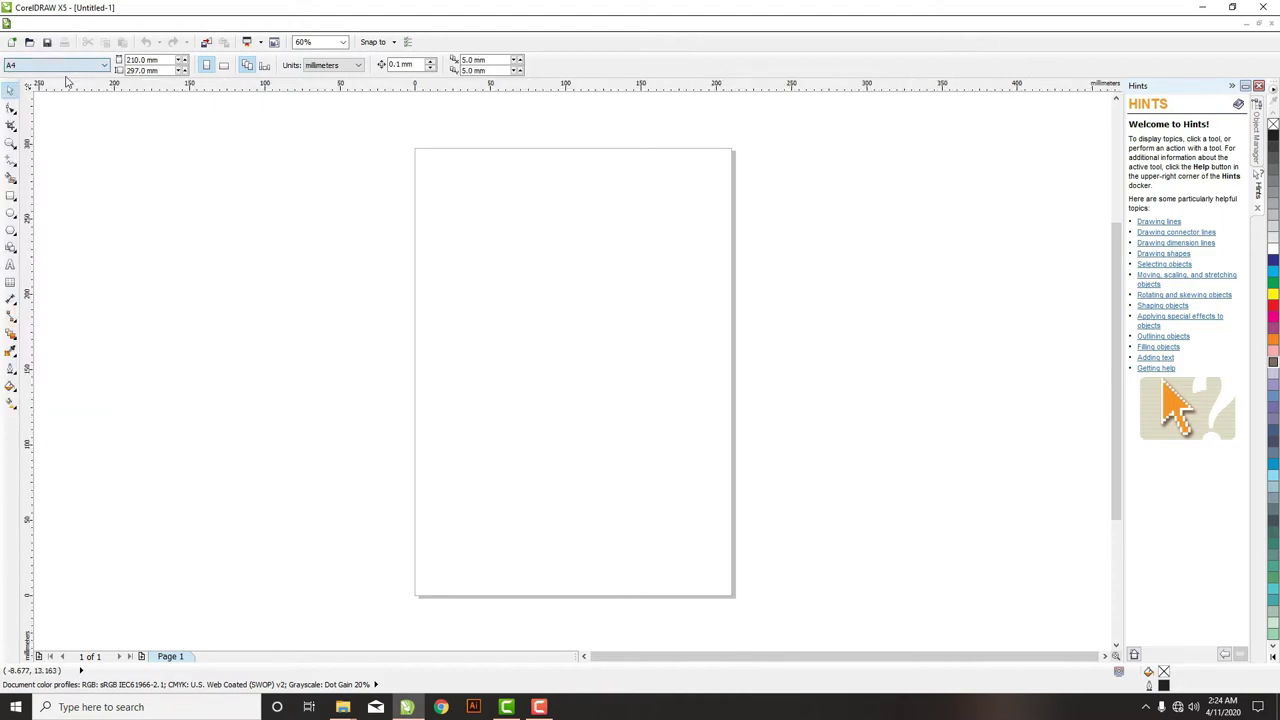
{"action": "left_click", "coordinate": [224, 65]}
{"action": "left_click", "coordinate": [207, 65]}
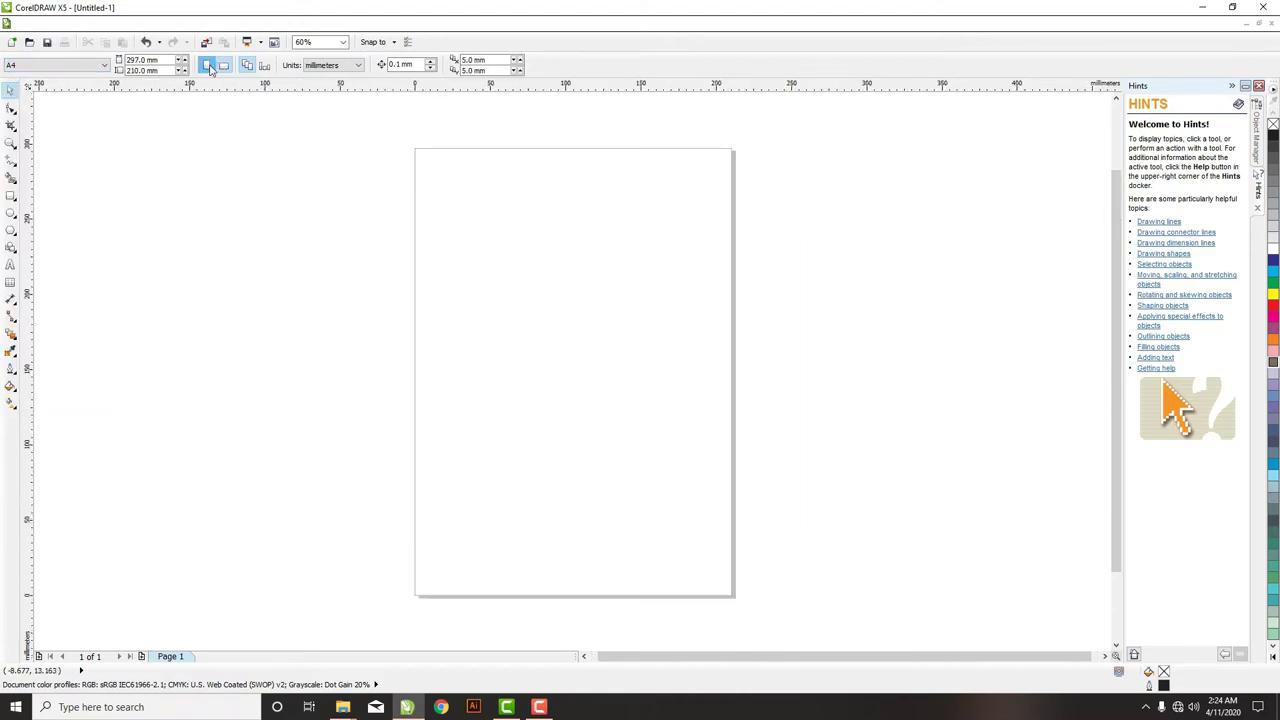
{"action": "left_click", "coordinate": [343, 66]}
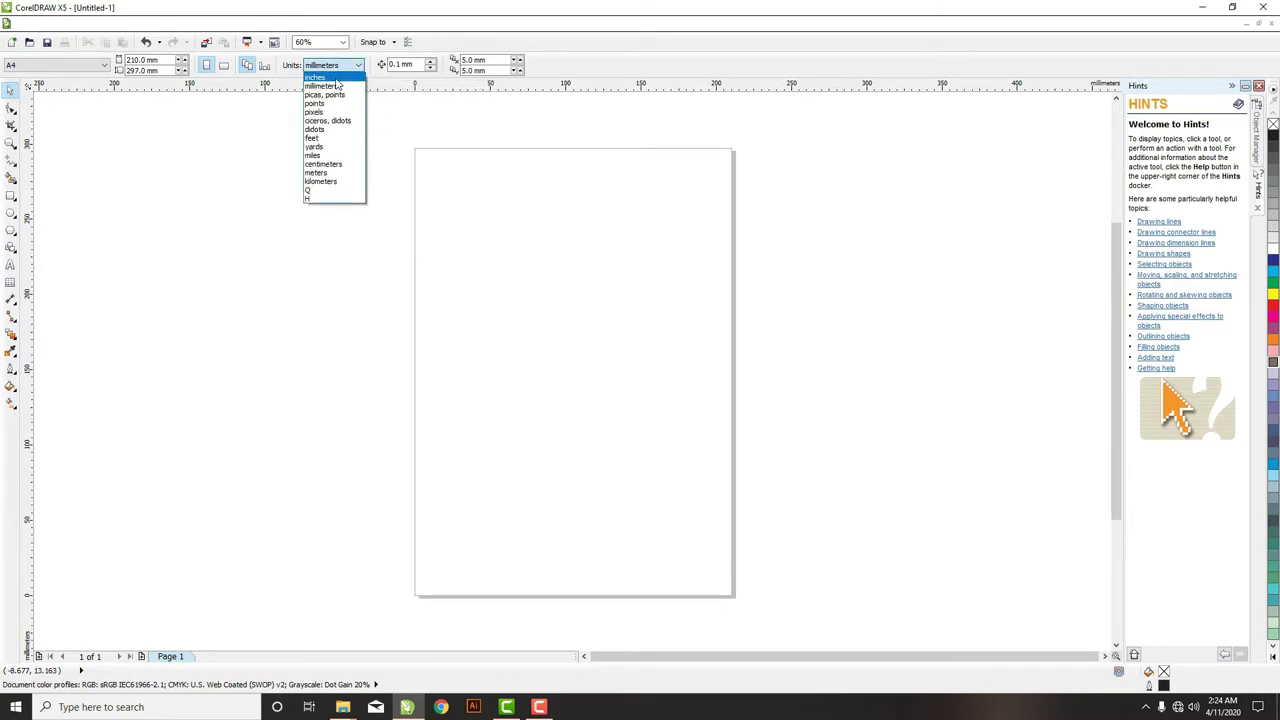
{"action": "left_click", "coordinate": [342, 77]}
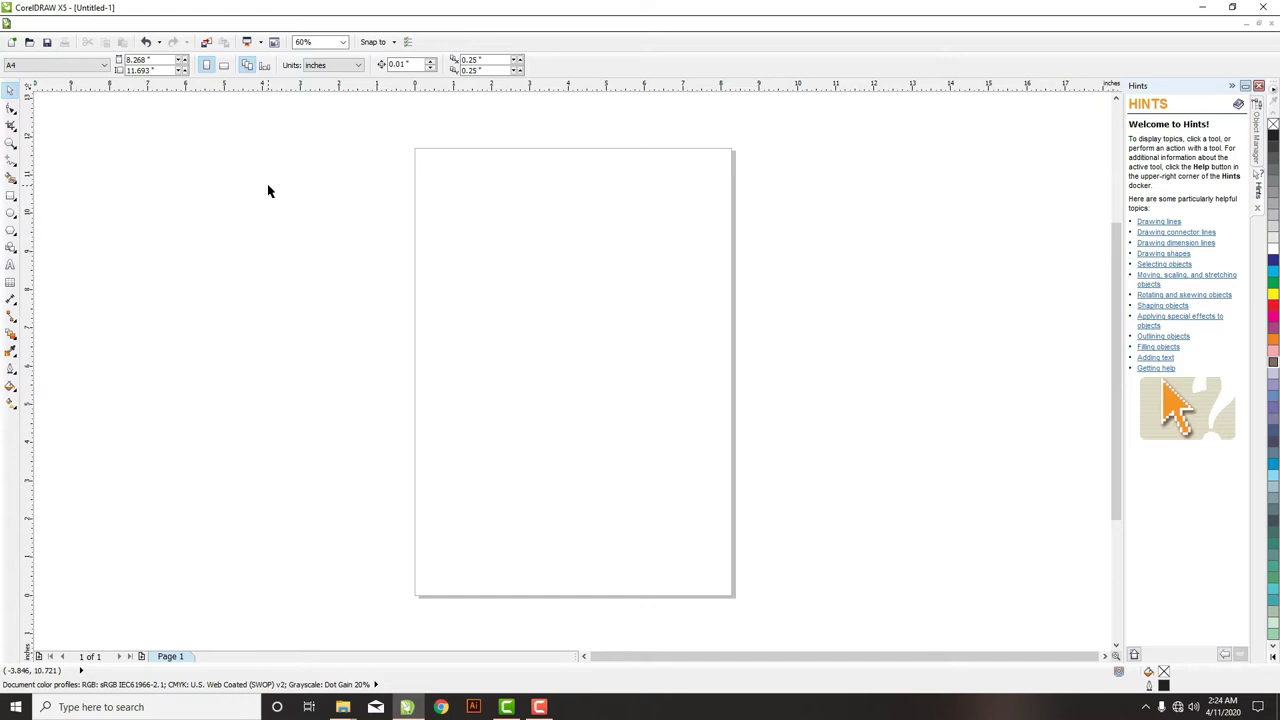
- Draw a square about 4.4 inches wide beside the page and a circle about 4.3 inches across to its right
{"action": "left_click", "coordinate": [11, 195]}
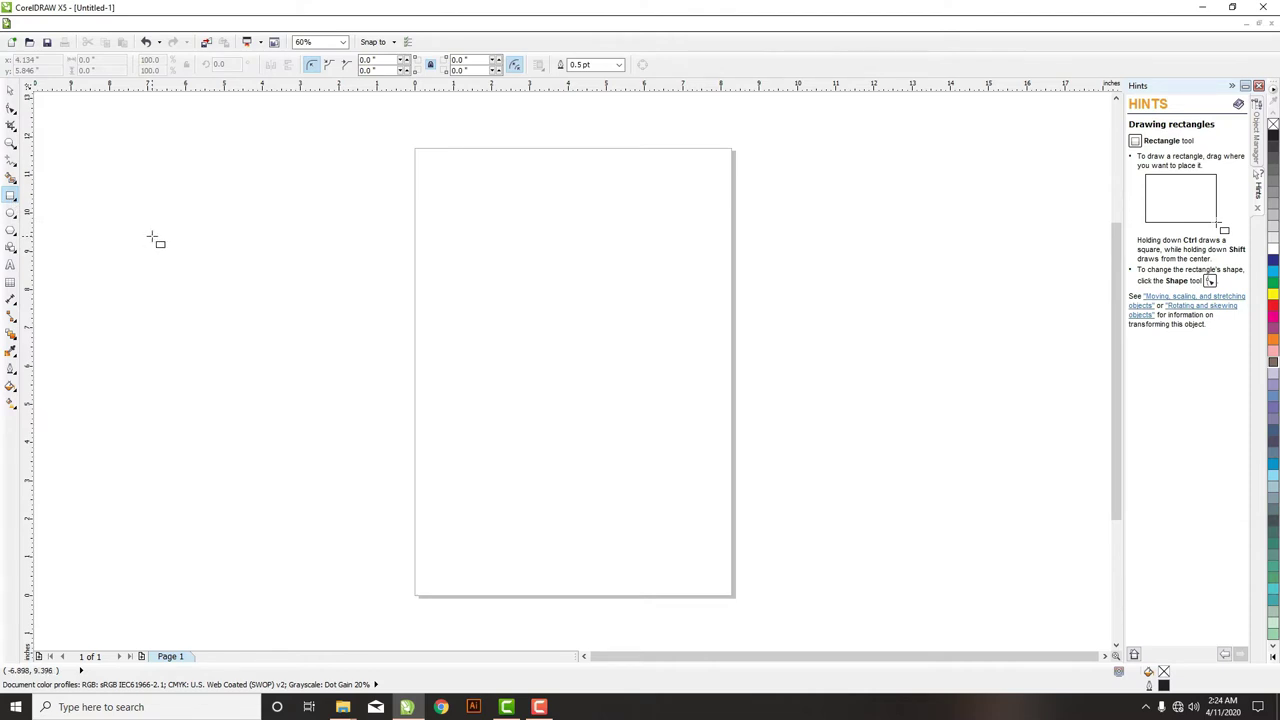
{"action": "left_click_drag", "start_coordinate": [143, 232], "coordinate": [313, 318]}
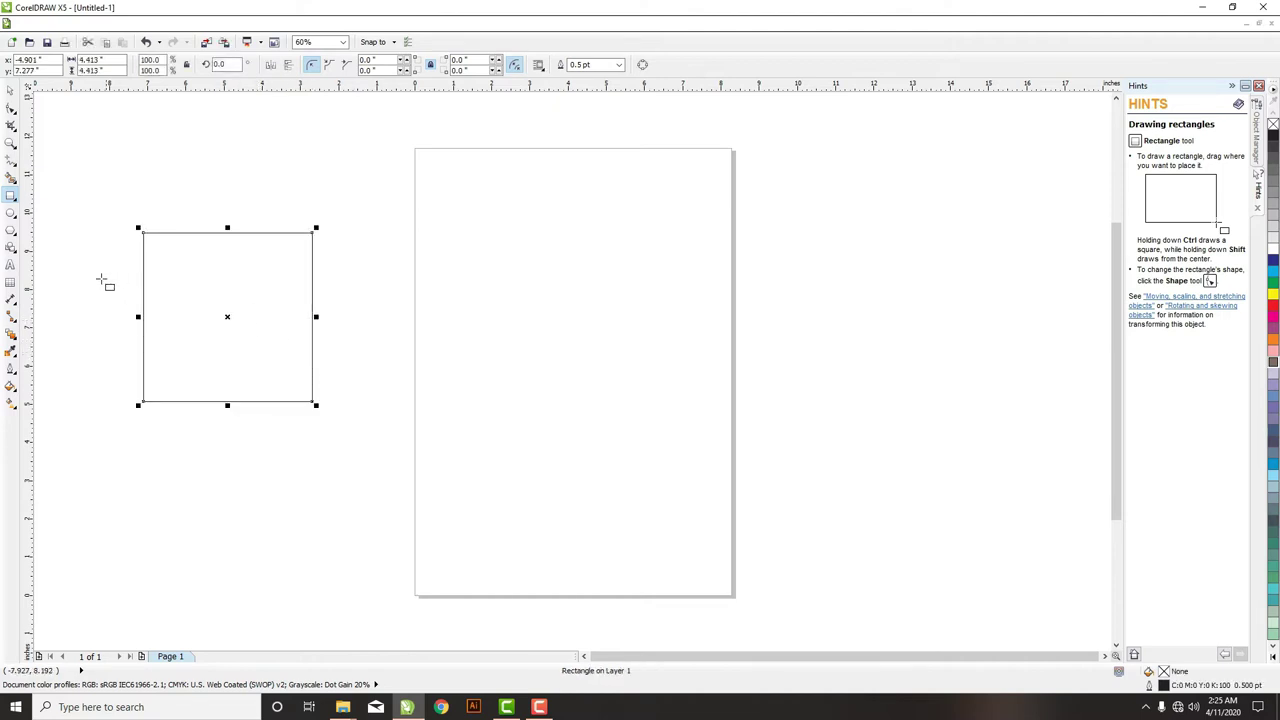
{"action": "left_click", "coordinate": [11, 212]}
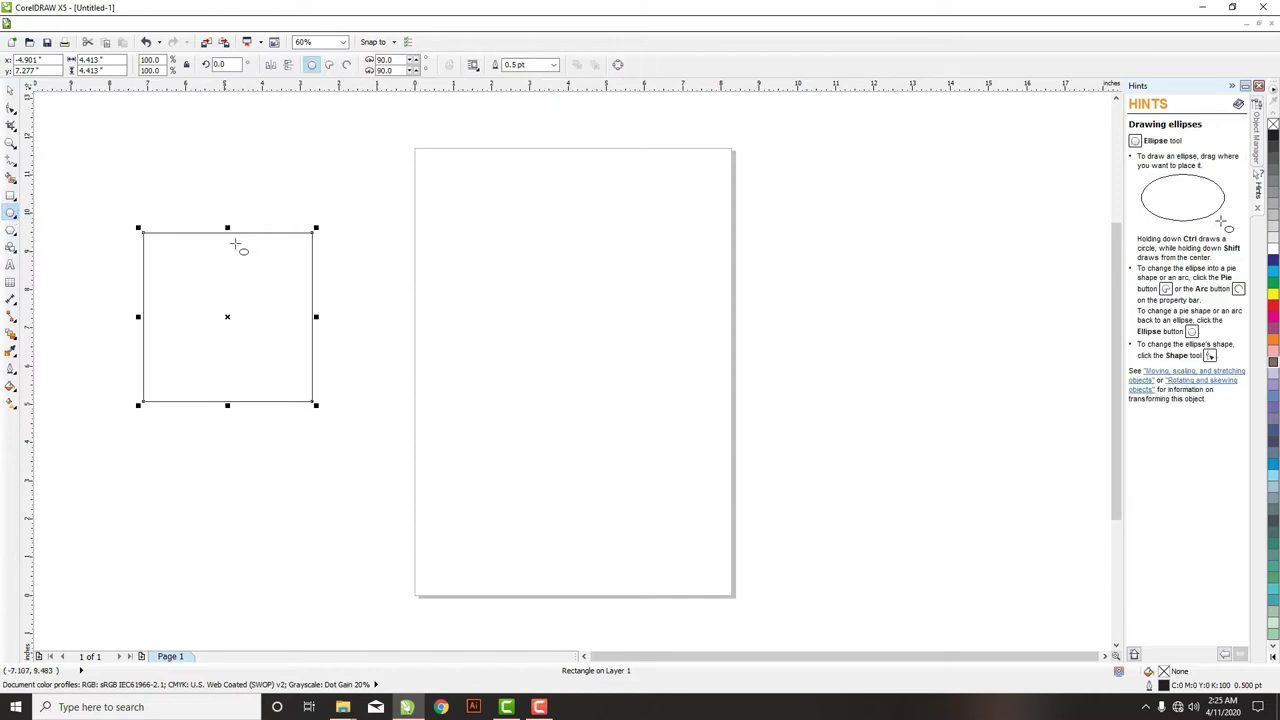
{"action": "left_click_drag", "start_coordinate": [361, 243], "coordinate": [526, 346]}
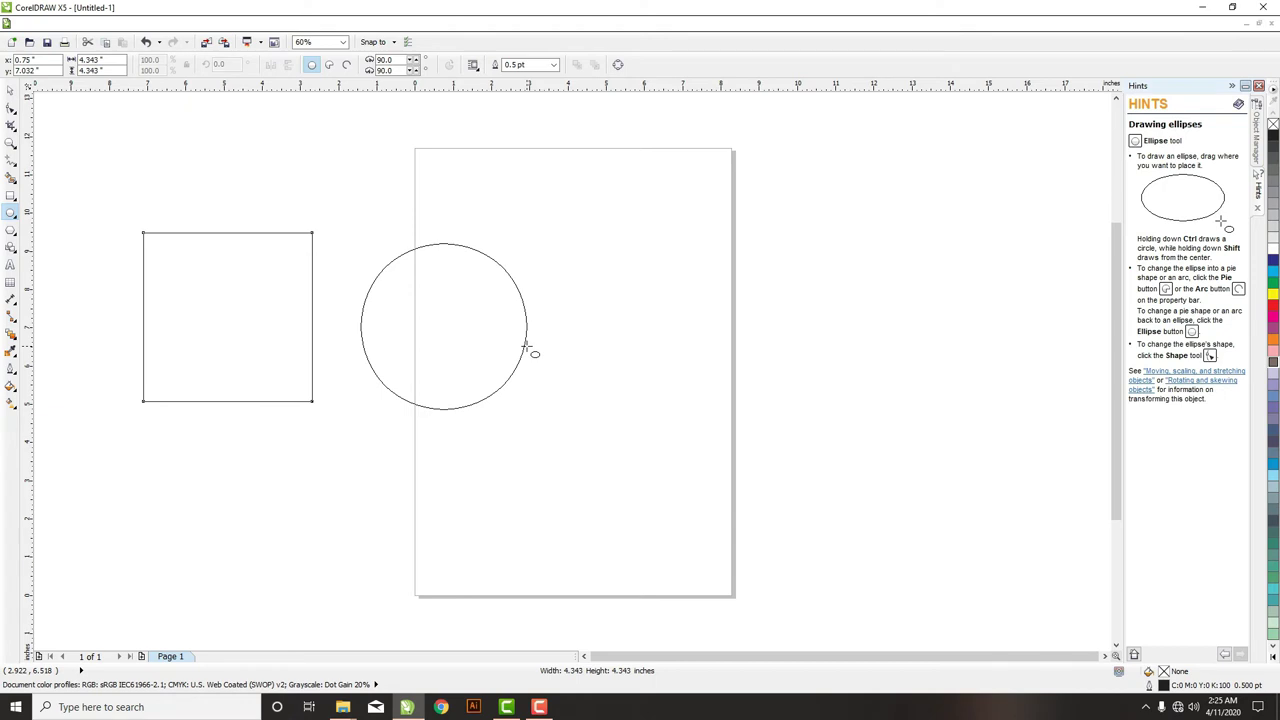
{"action": "left_click_drag", "start_coordinate": [526, 346], "coordinate": [528, 347]}
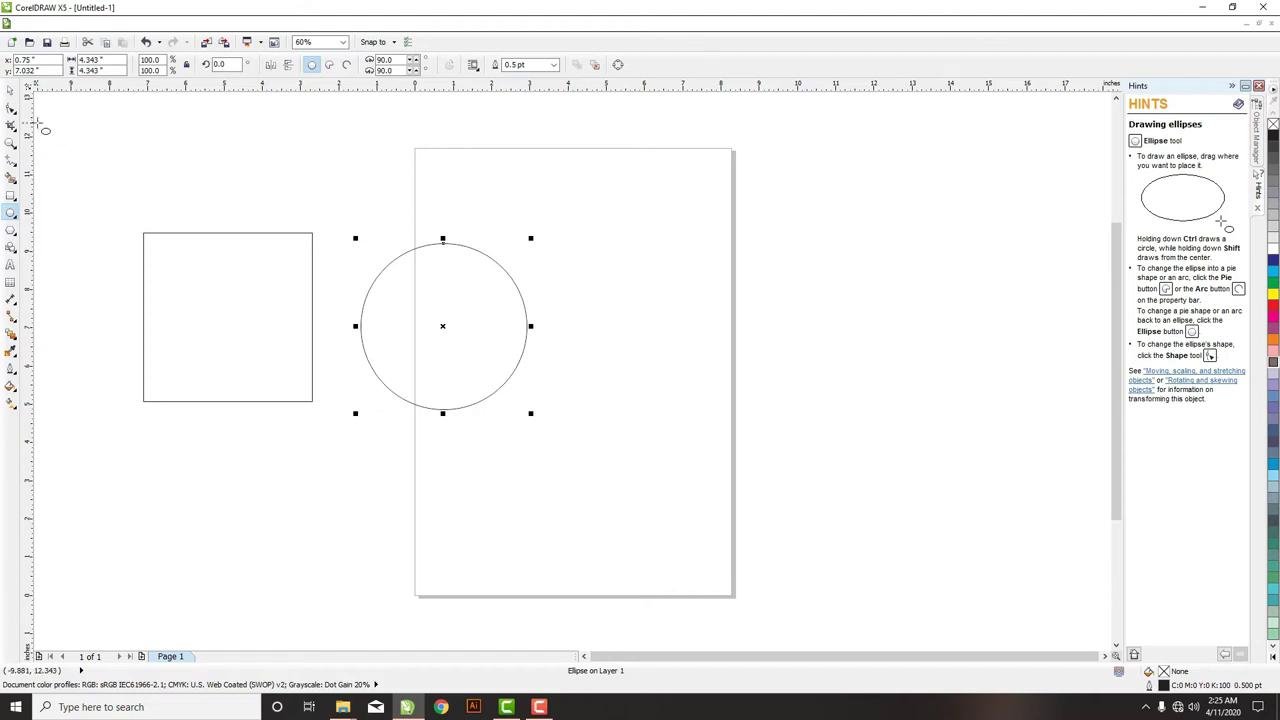
- Move the circle directly below the square beside the page and deselect it
{"action": "left_click", "coordinate": [11, 91]}
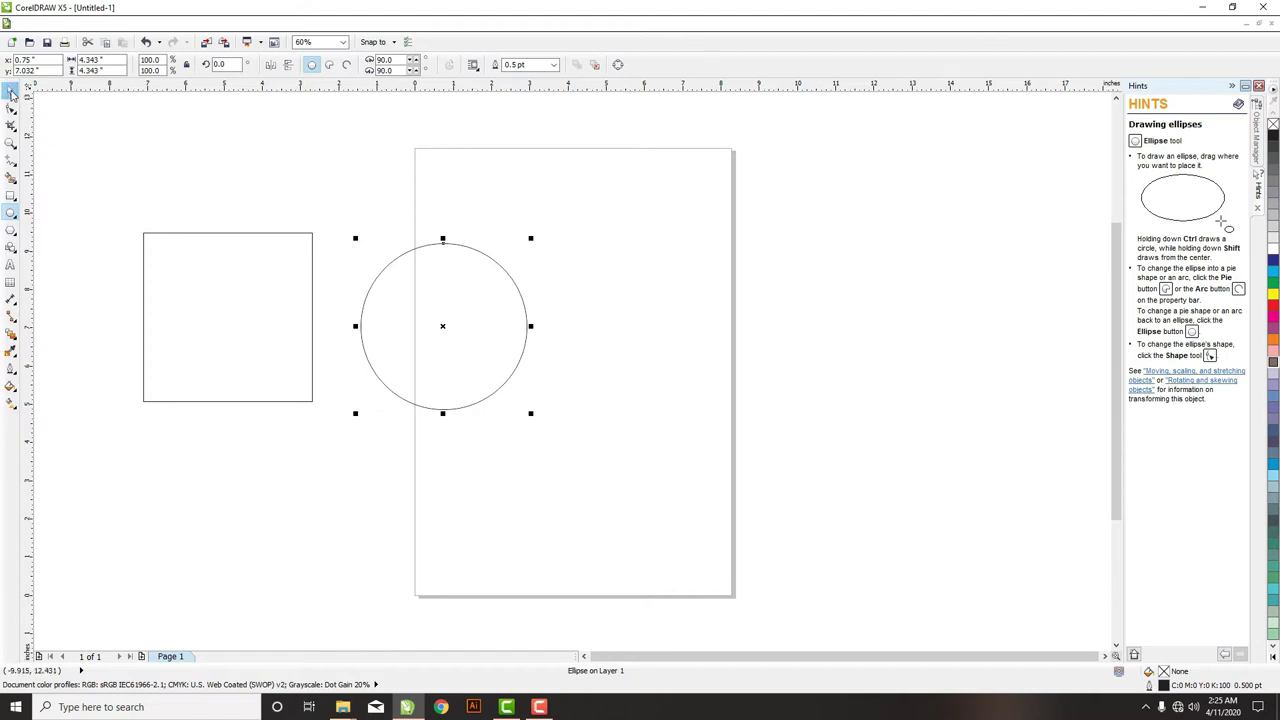
{"action": "left_click", "coordinate": [232, 288]}
{"action": "left_click", "coordinate": [320, 206]}
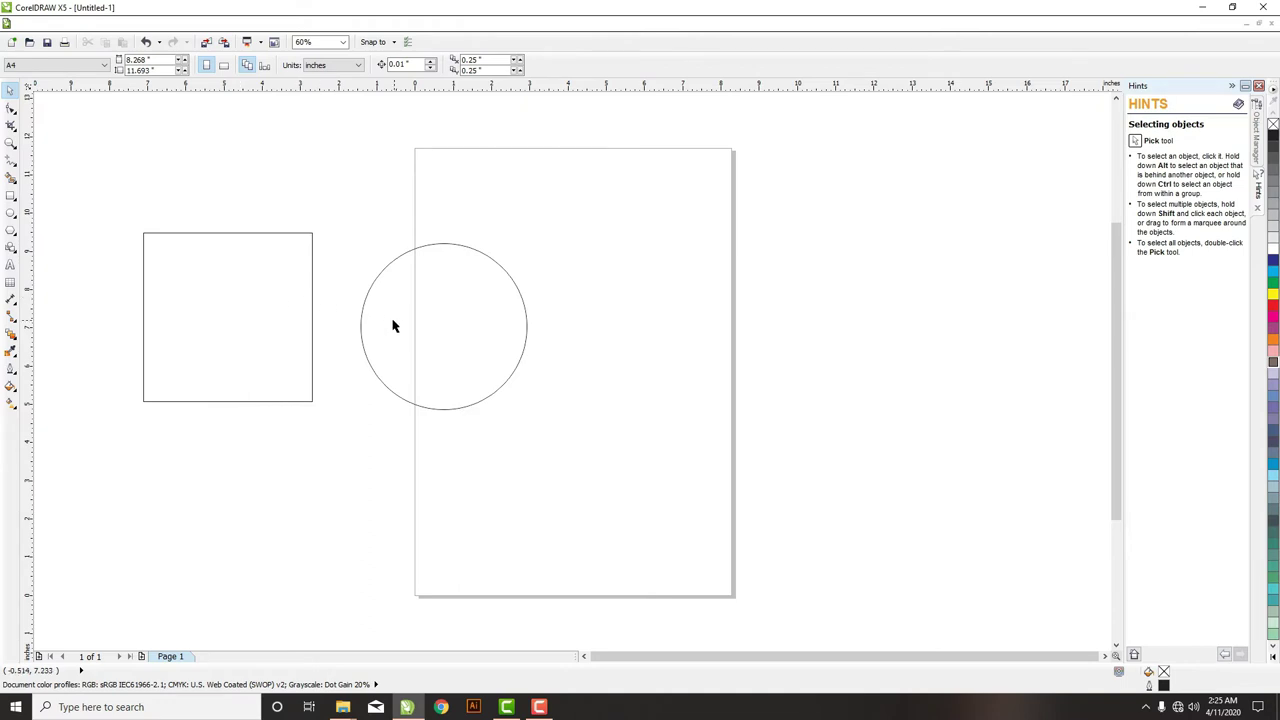
{"action": "left_click_drag", "start_coordinate": [445, 258], "coordinate": [227, 427]}
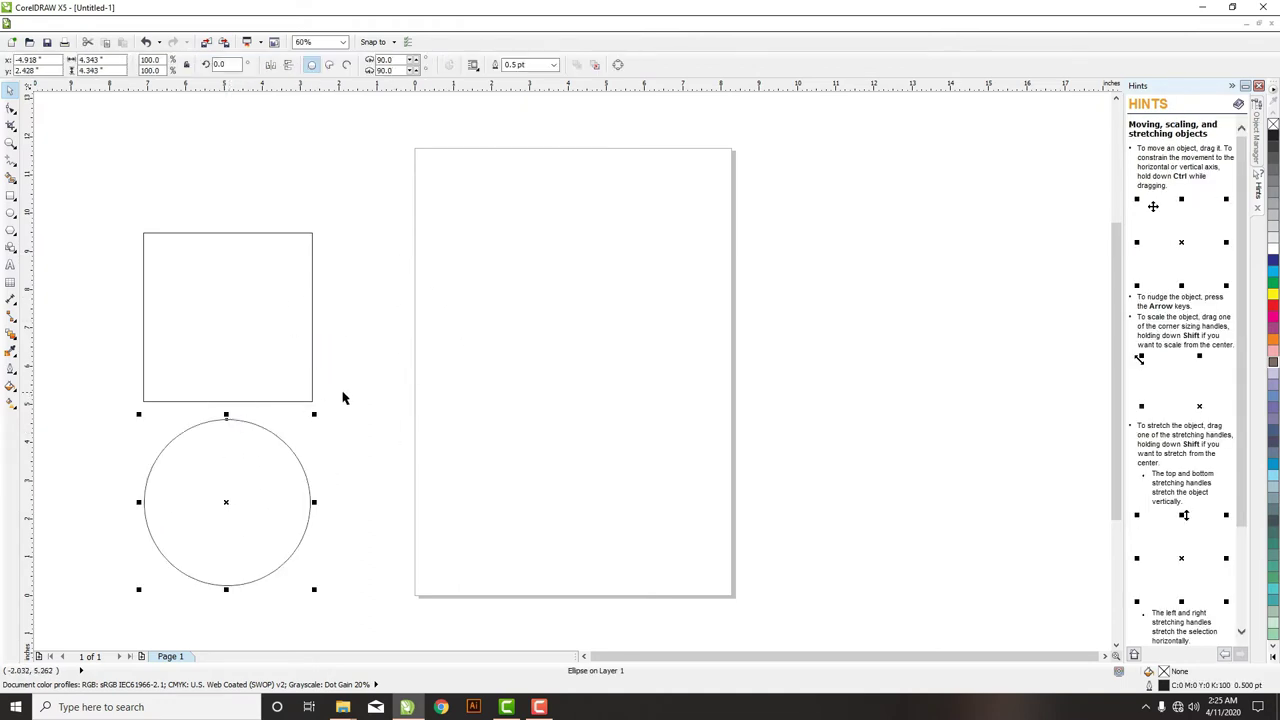
{"action": "left_click", "coordinate": [341, 380]}
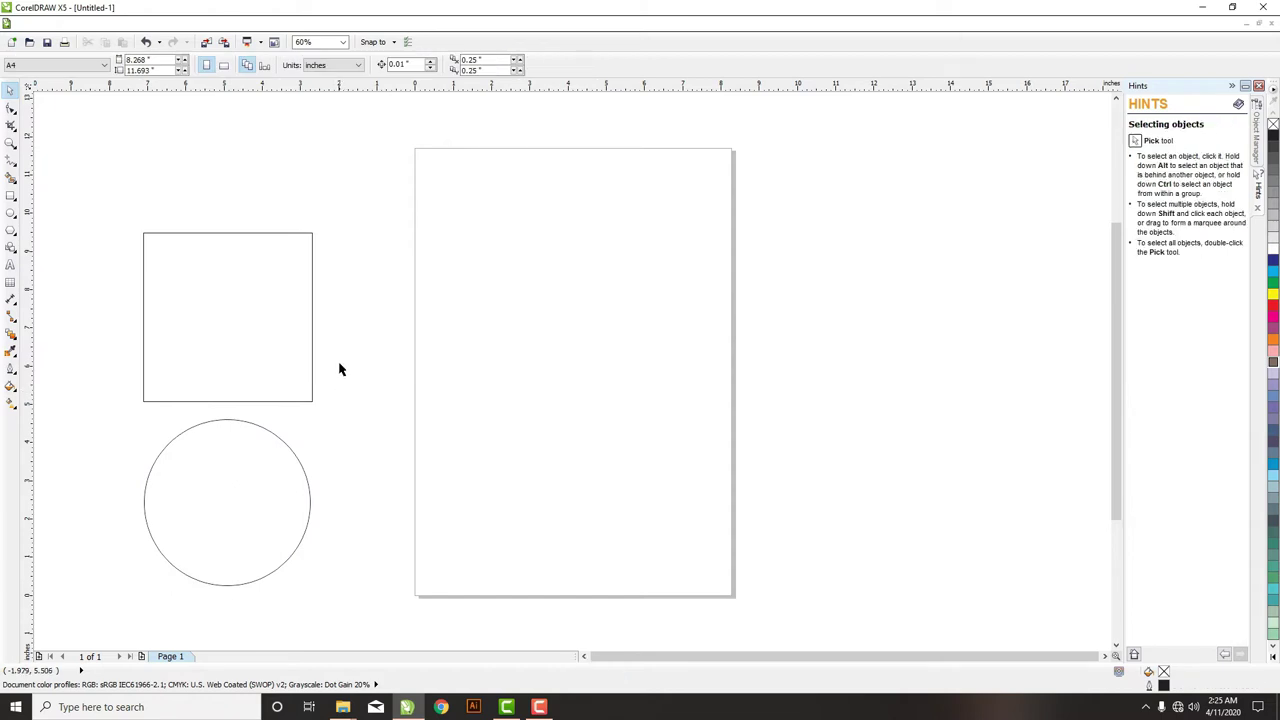
- Select the square on its own with the Pick tool and clear the selection, twice in a row
{"action": "left_click", "coordinate": [198, 242]}
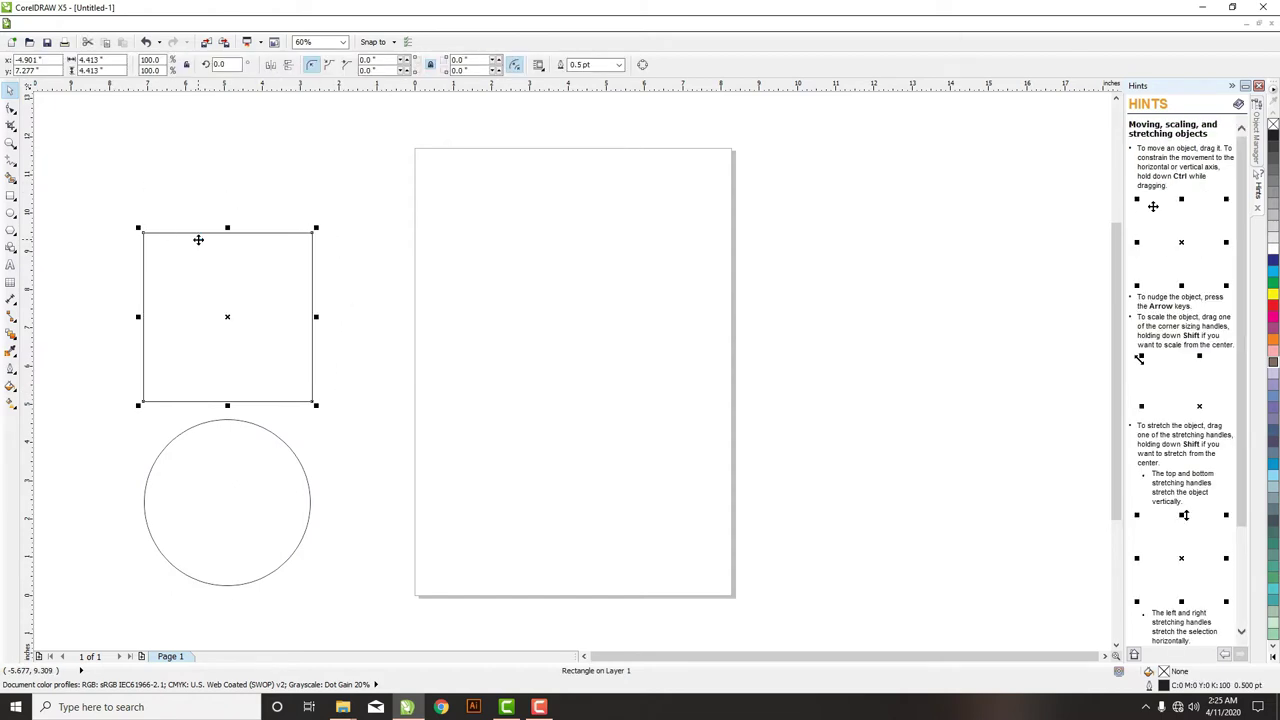
{"action": "left_click", "coordinate": [200, 217]}
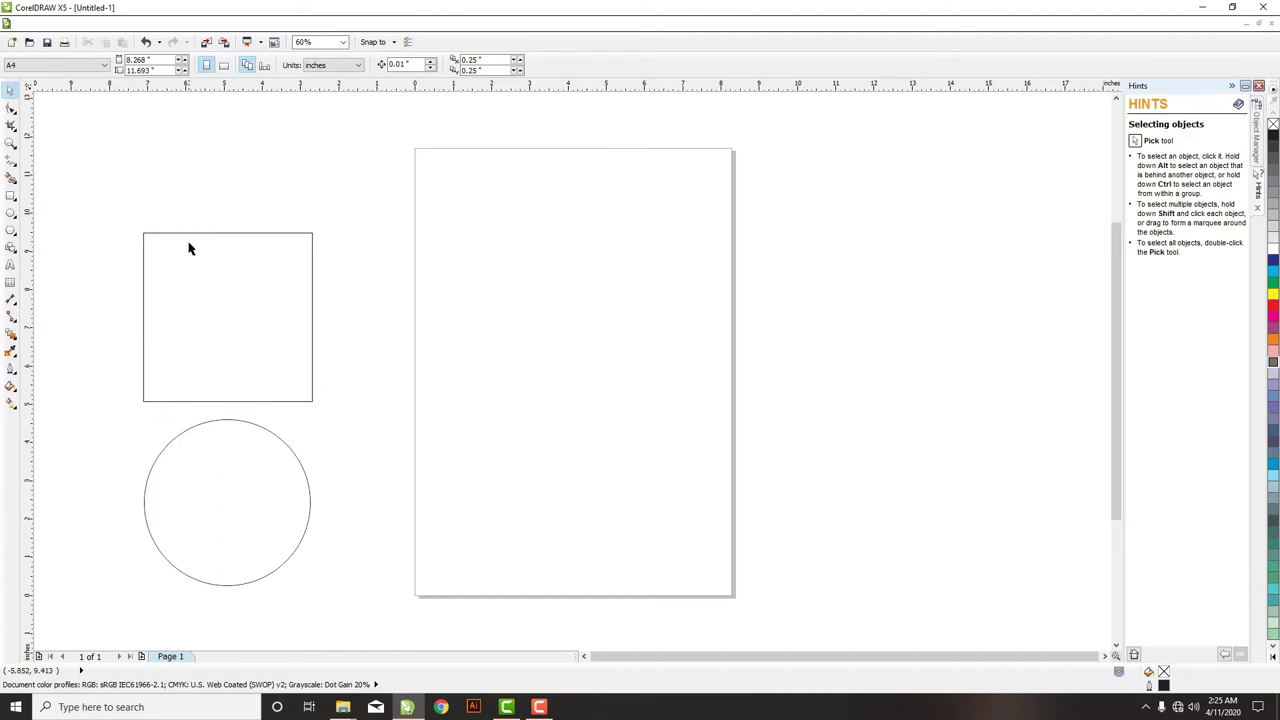
{"action": "left_click", "coordinate": [187, 245]}
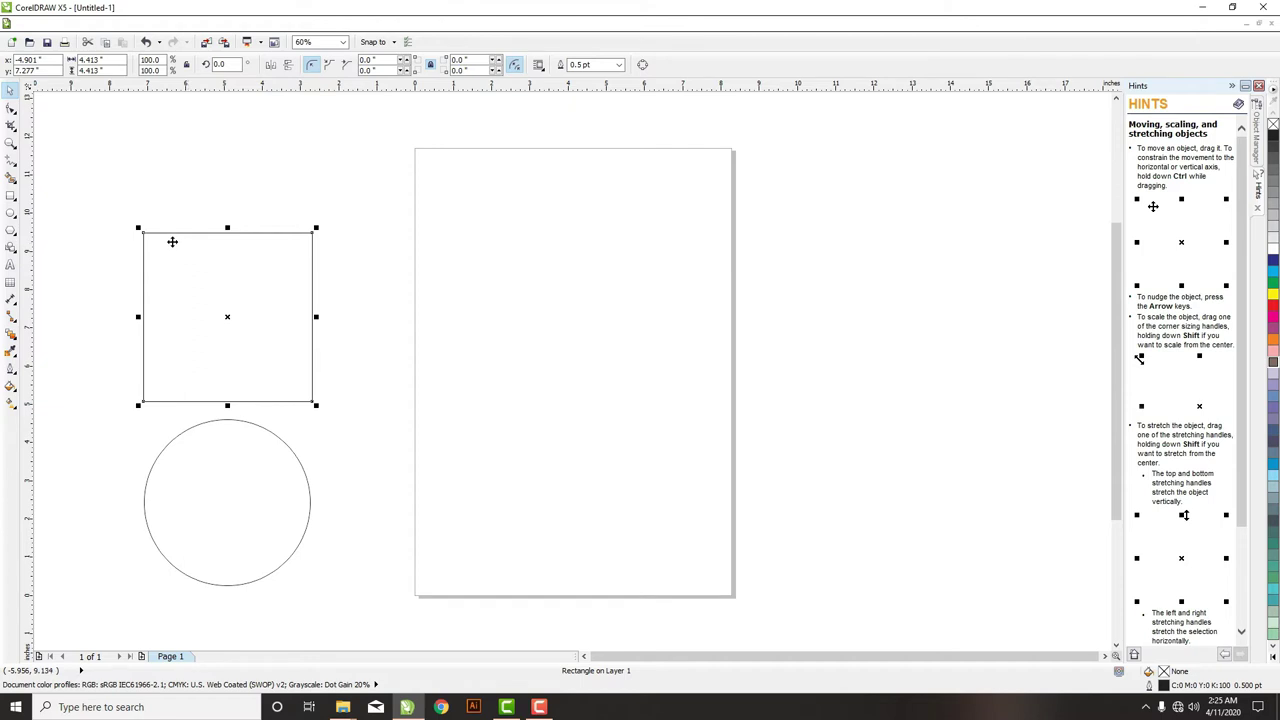
{"action": "left_click", "coordinate": [117, 217]}
- Select the square with a marquee that fully encloses it but only partly covers the circle, and deselect it
{"action": "left_click_drag", "start_coordinate": [107, 199], "coordinate": [364, 436]}
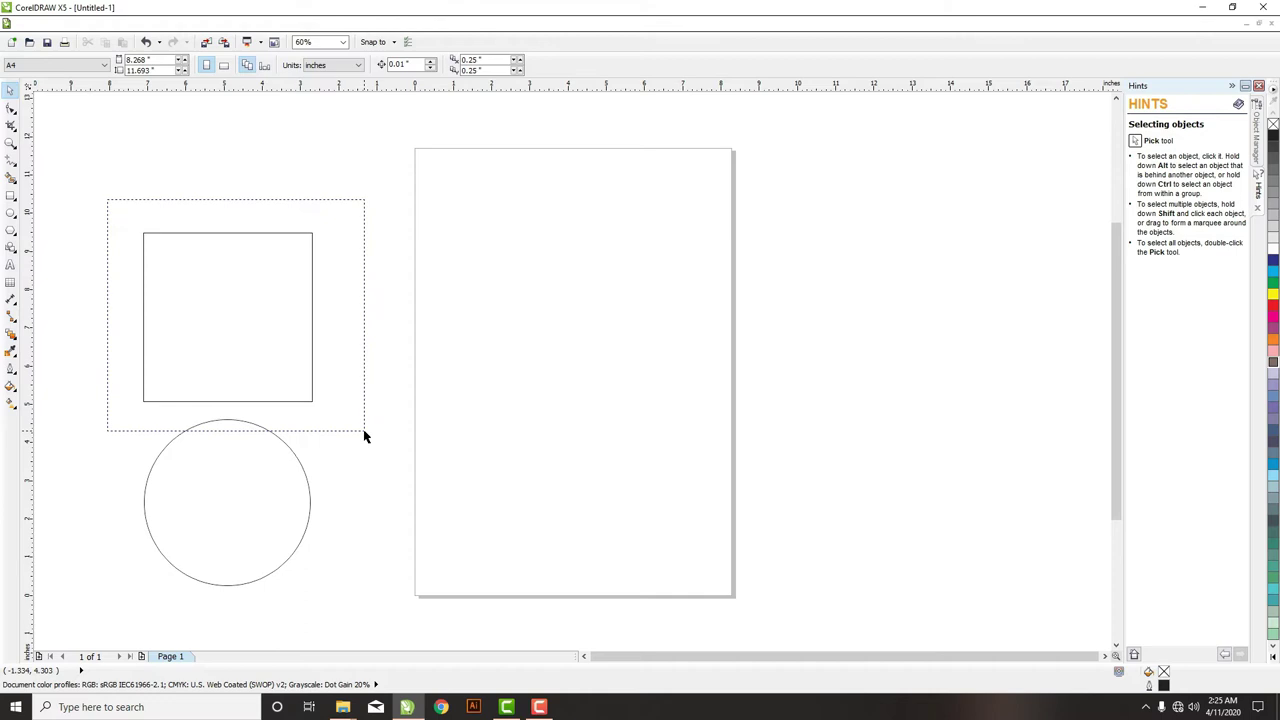
{"action": "left_click_drag", "start_coordinate": [364, 436], "coordinate": [364, 436]}
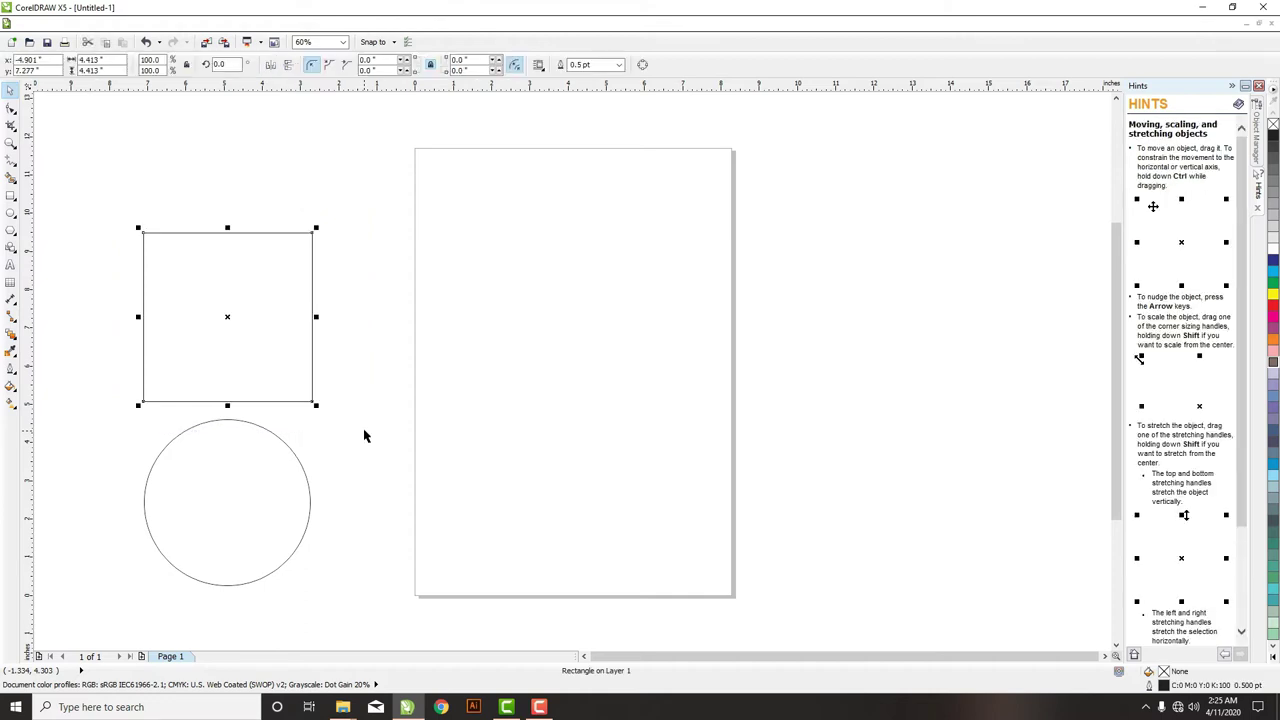
{"action": "left_click", "coordinate": [110, 361]}
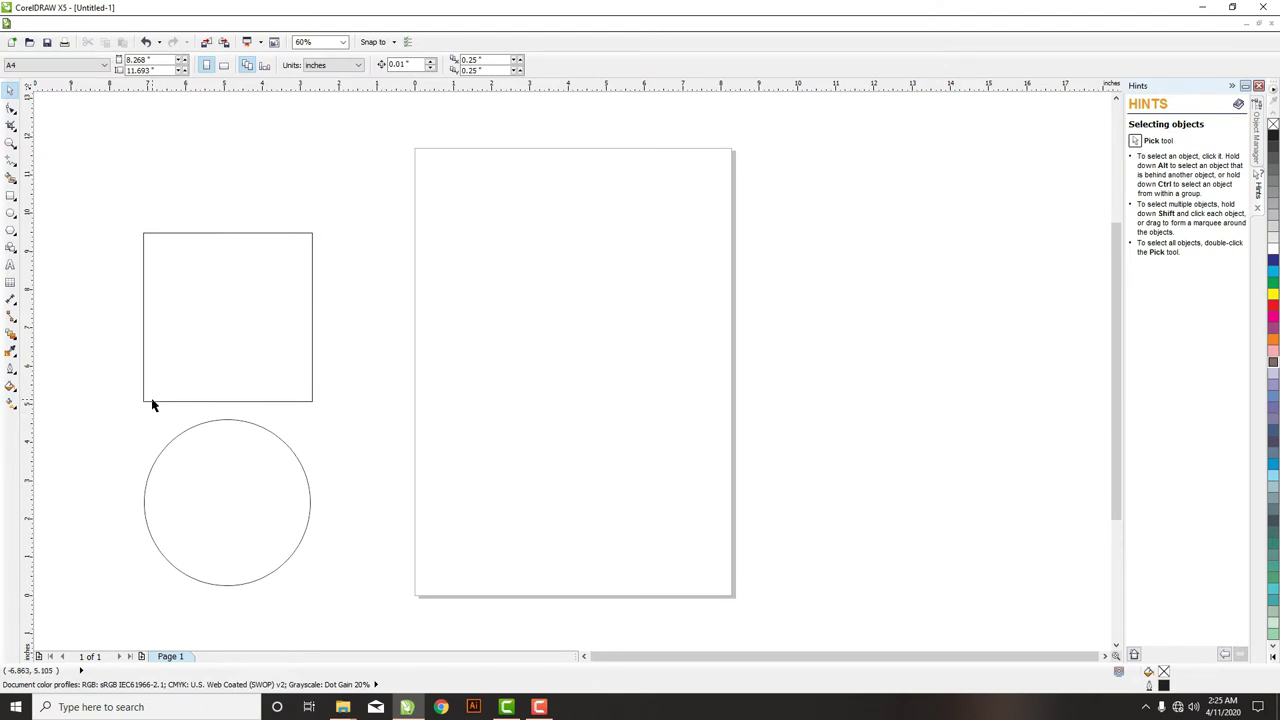
- Select both the square and the circle with a small marquee that only touches them, and clear the selection
{"action": "left_click_drag", "start_coordinate": [131, 385], "coordinate": [192, 446]}
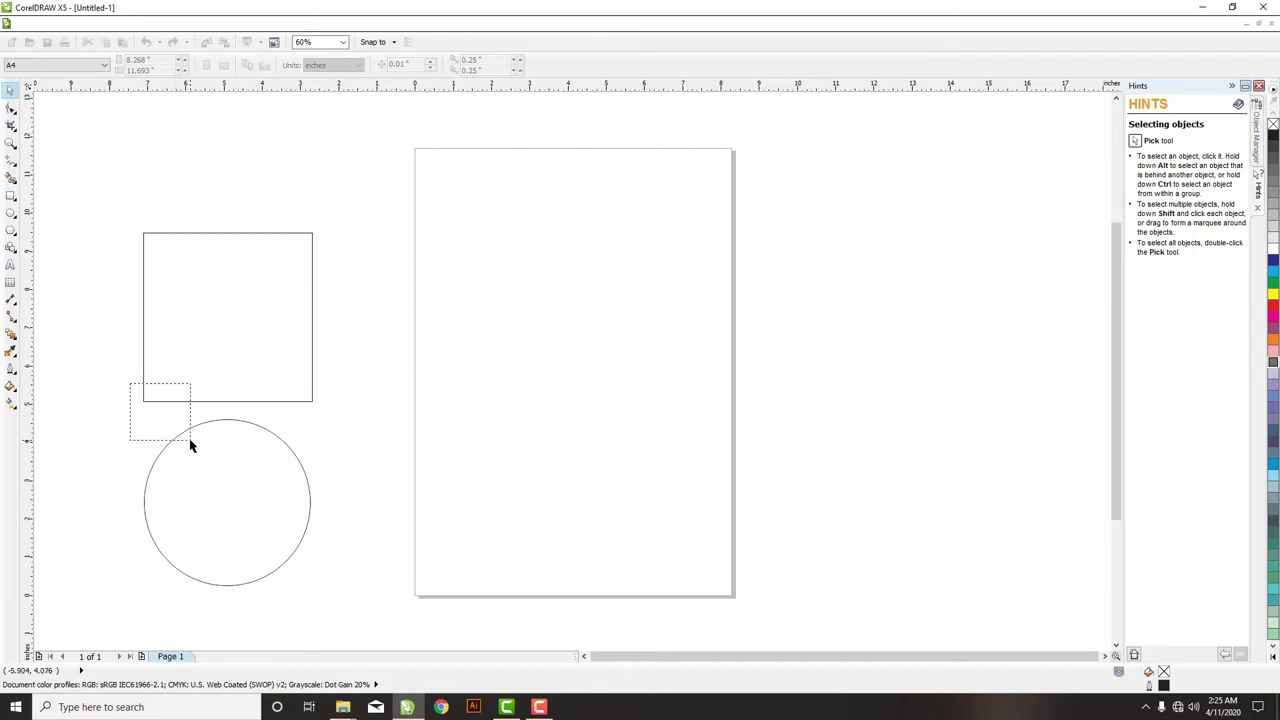
{"action": "left_click_drag", "start_coordinate": [192, 446], "coordinate": [189, 437]}
{"action": "left_click", "coordinate": [143, 436]}
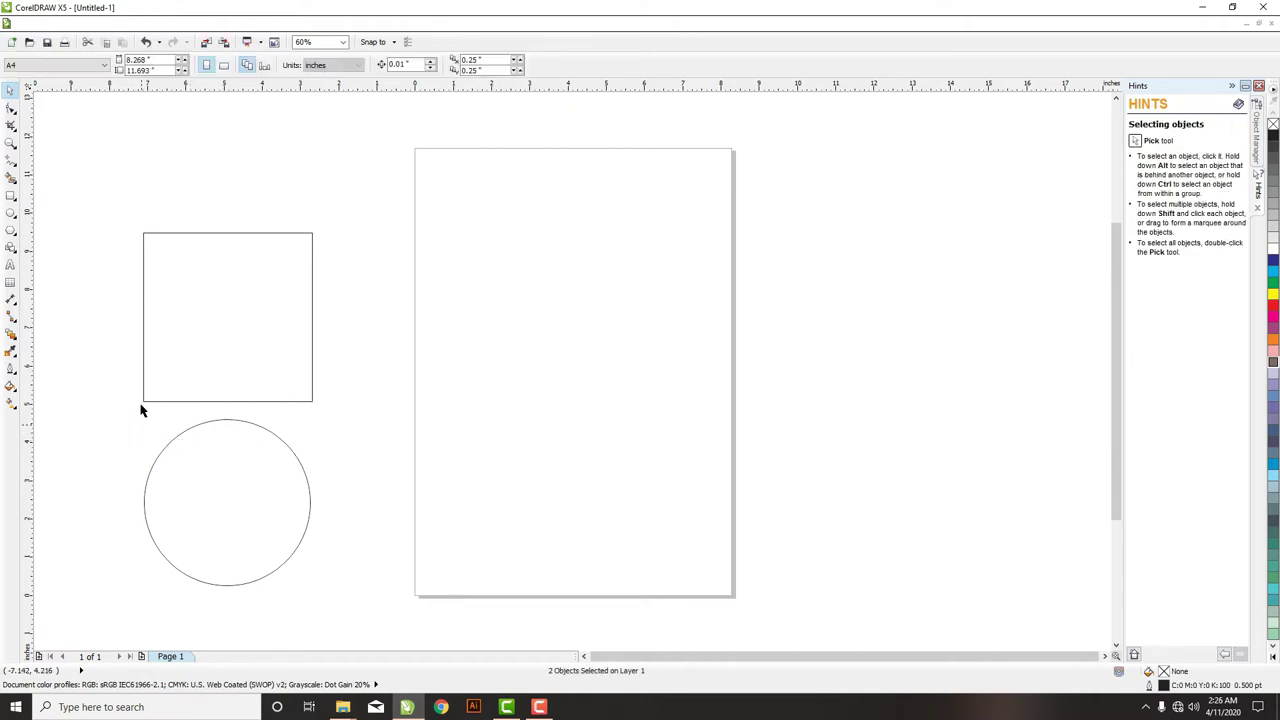
- Select the square individually and again with a marquee around the whole shape, clearing the selection each time
{"action": "left_click", "coordinate": [145, 390]}
{"action": "left_click", "coordinate": [126, 397]}
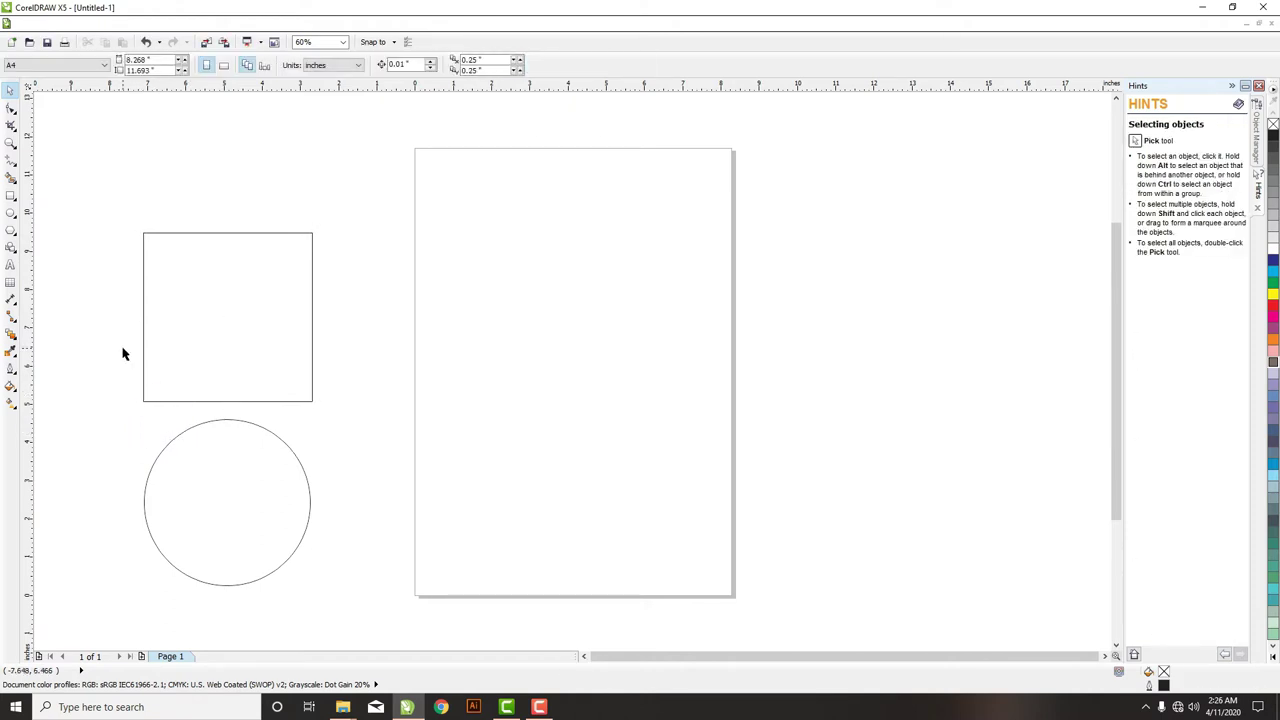
{"action": "left_click", "coordinate": [143, 266]}
{"action": "left_click", "coordinate": [125, 262]}
{"action": "left_click_drag", "start_coordinate": [116, 211], "coordinate": [351, 423]}
{"action": "left_click", "coordinate": [341, 427]}
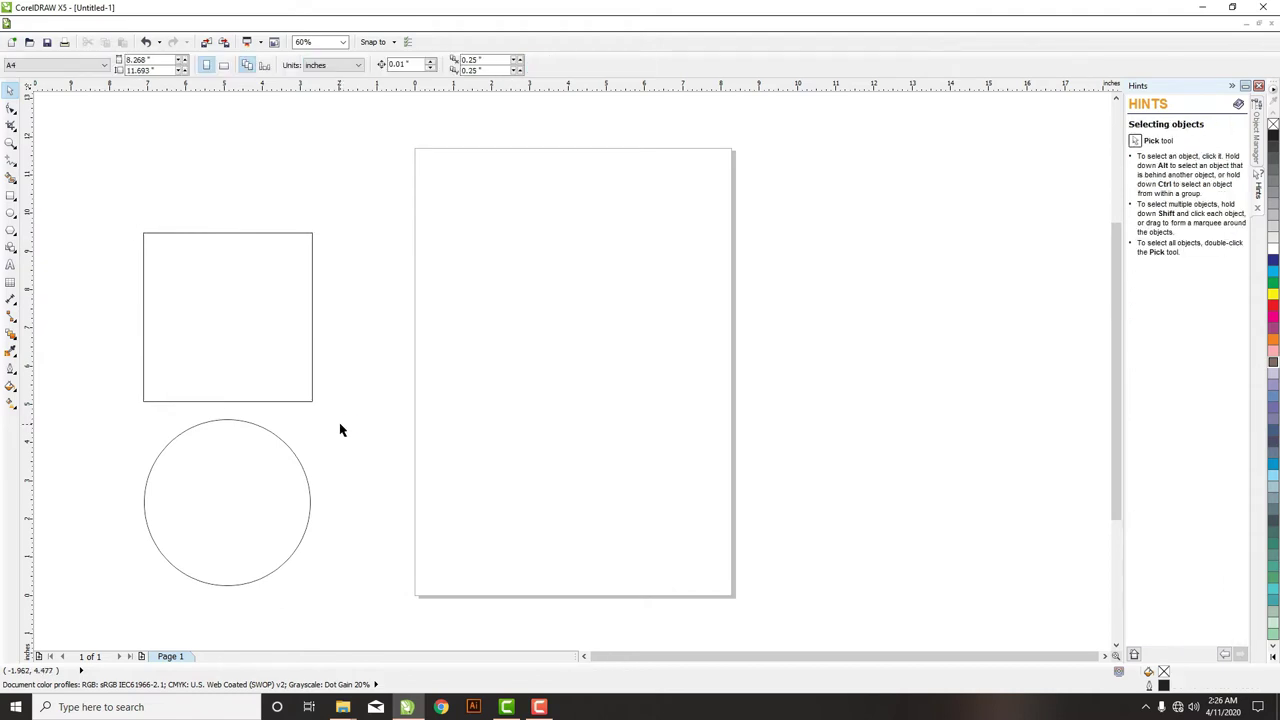
- Fill the square with orange (C0 M60 Y100 K0) and clear the selection
{"action": "left_click", "coordinate": [250, 313]}
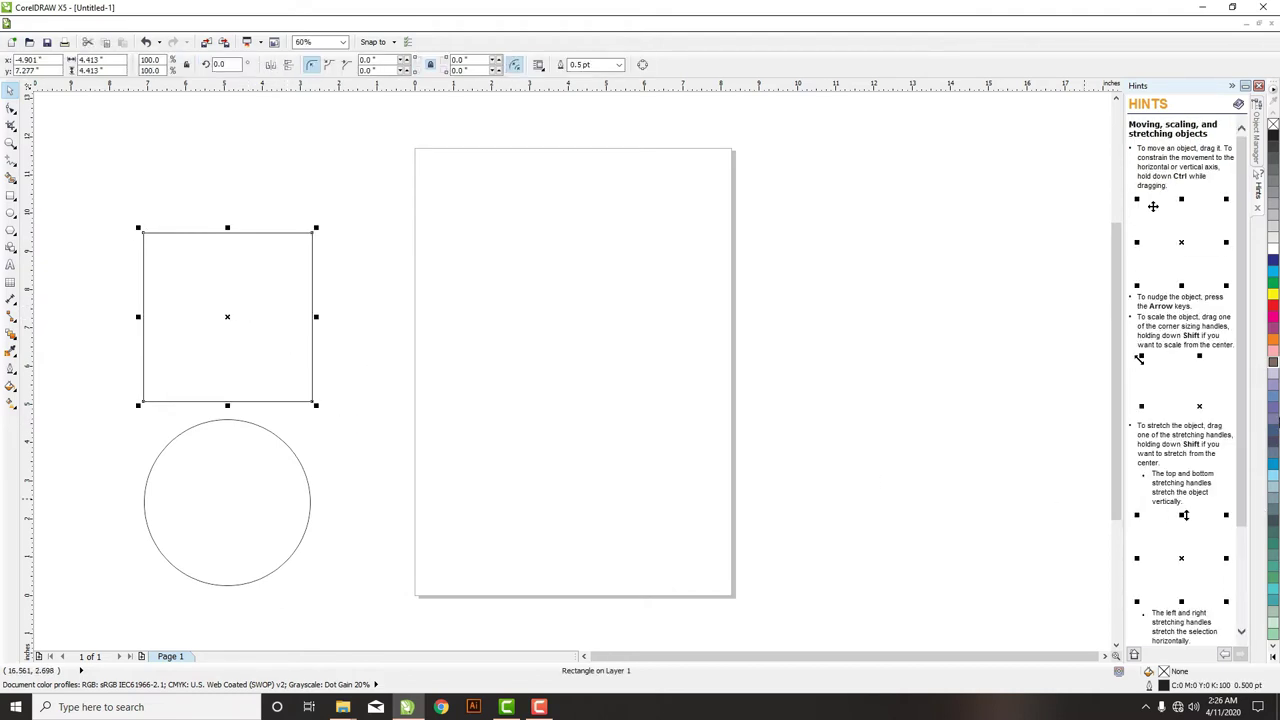
{"action": "left_click", "coordinate": [1274, 398]}
{"action": "left_click", "coordinate": [1273, 339]}
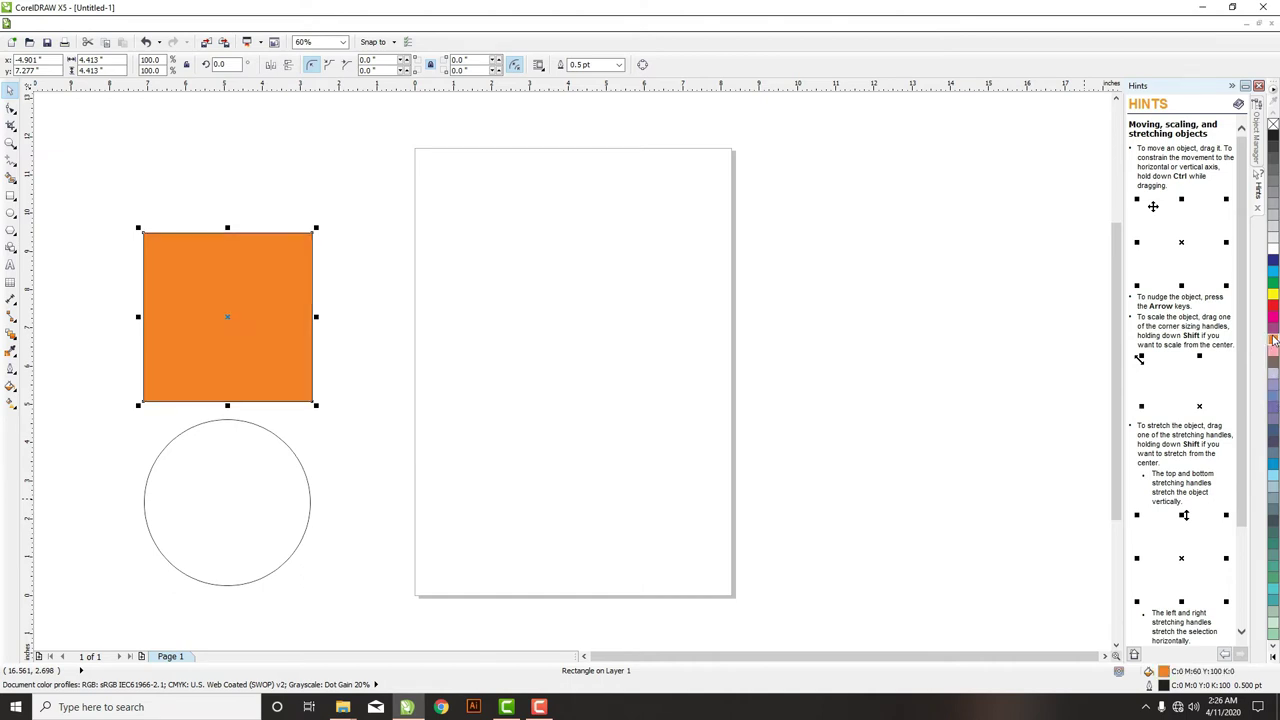
{"action": "left_click", "coordinate": [271, 194]}
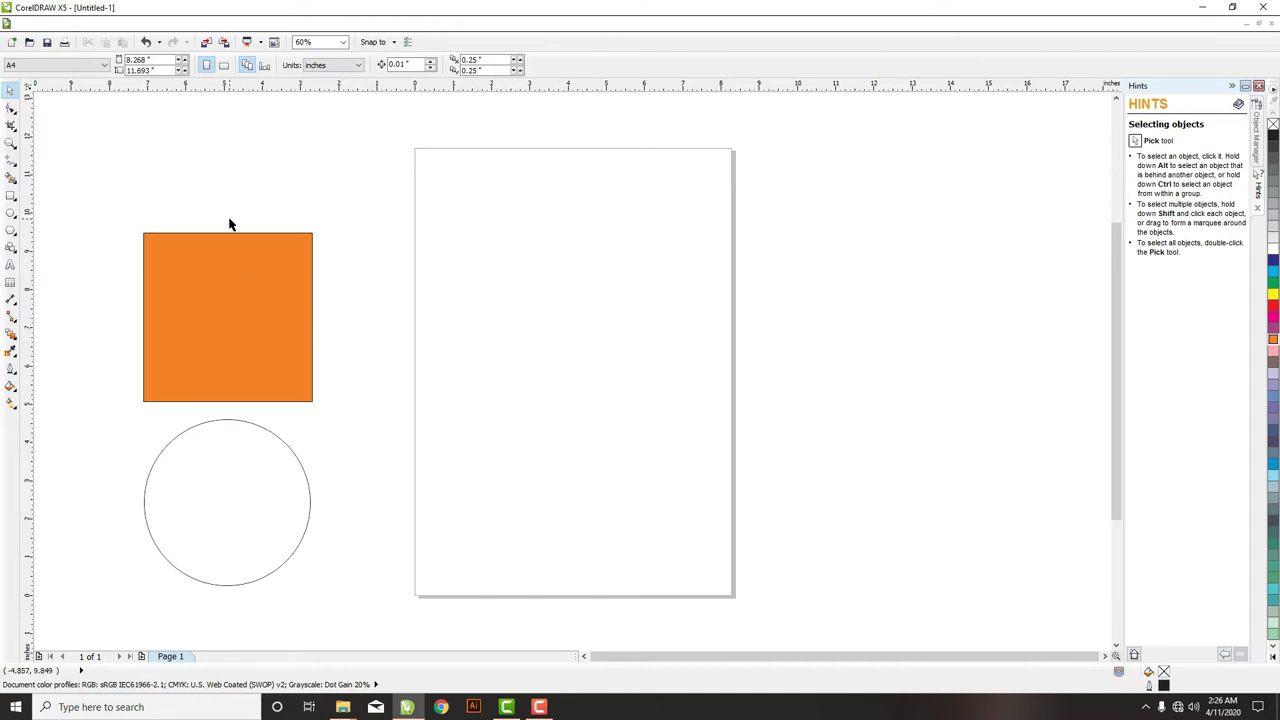
- Give the orange square a magenta outline and set its outline width to 4.0 pt
{"action": "left_click", "coordinate": [247, 249]}
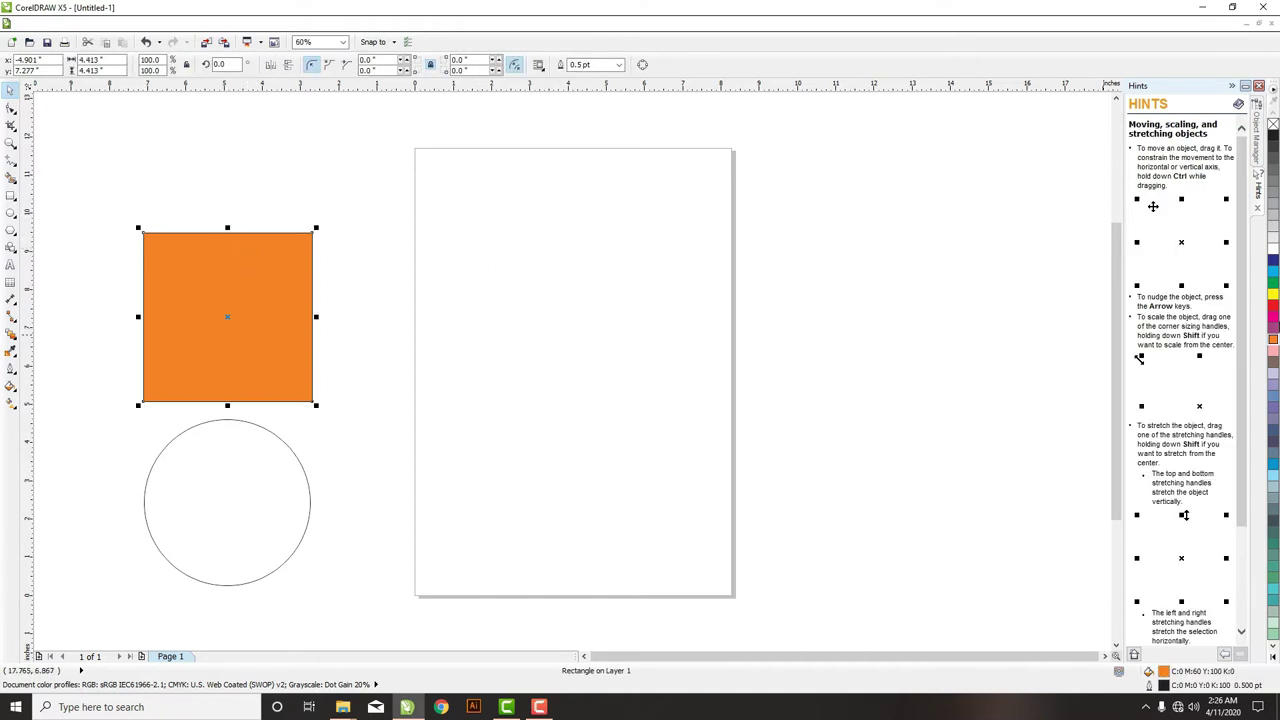
{"action": "right_click", "coordinate": [1273, 318]}
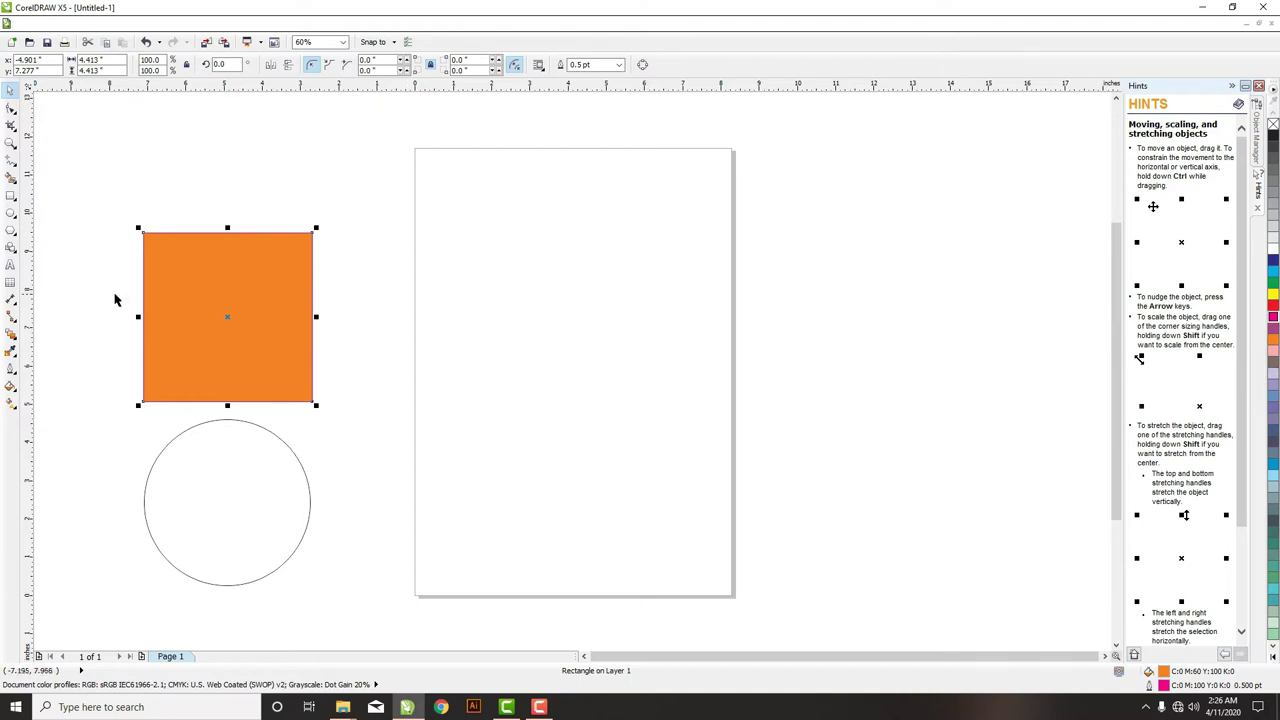
{"action": "left_click", "coordinate": [617, 65]}
{"action": "left_click", "coordinate": [619, 65]}
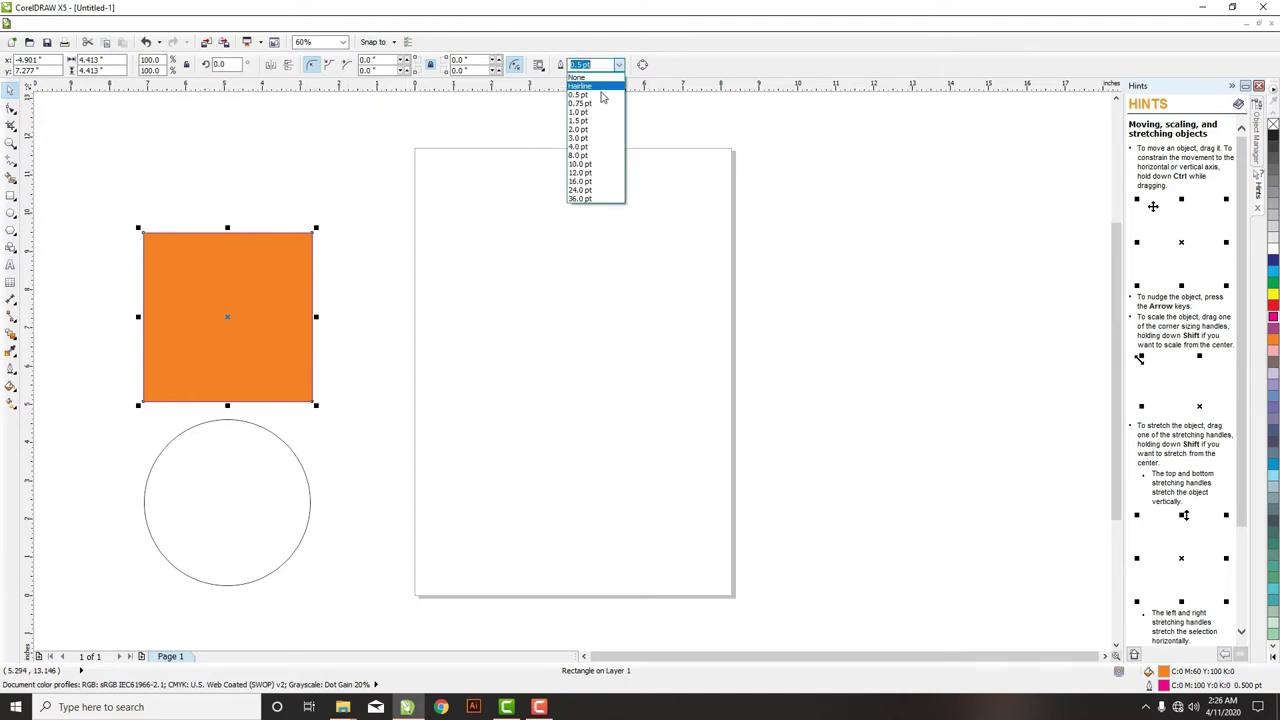
{"action": "left_click", "coordinate": [585, 151]}
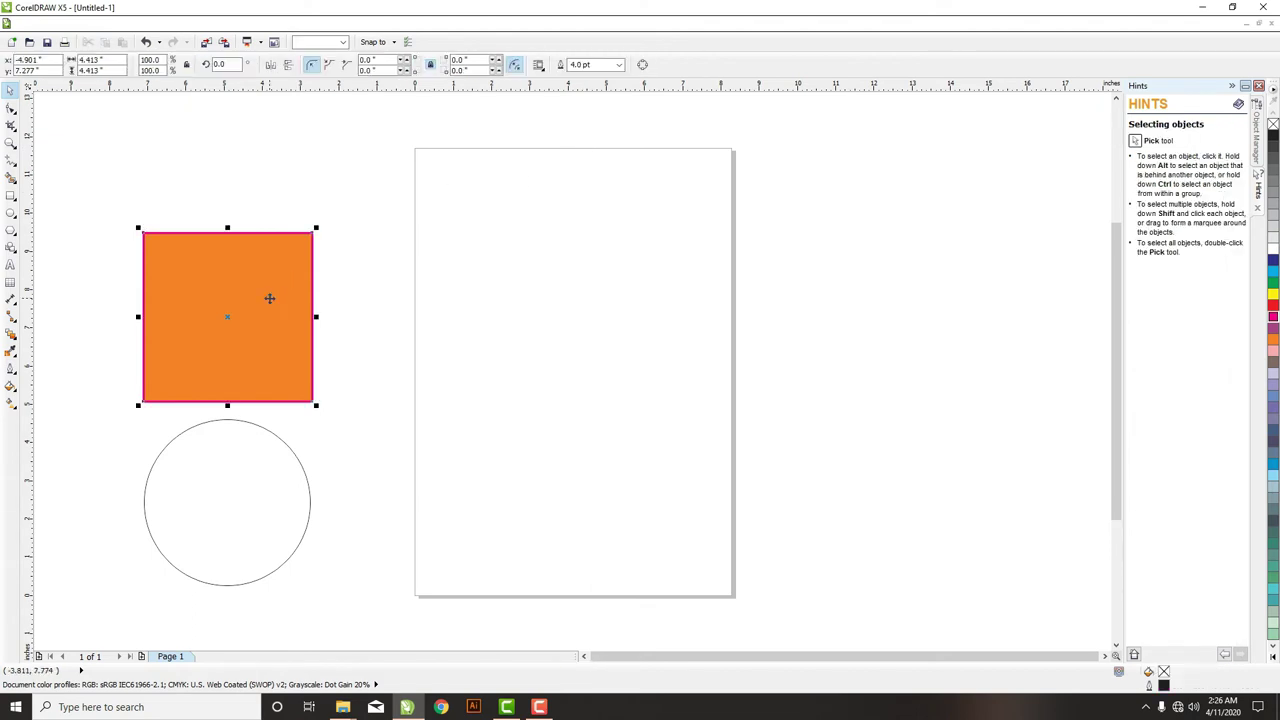
- Try purple, orange and pink outline colours on the square, finish with grey-brown, and deselect it
{"action": "right_click", "coordinate": [1273, 333]}
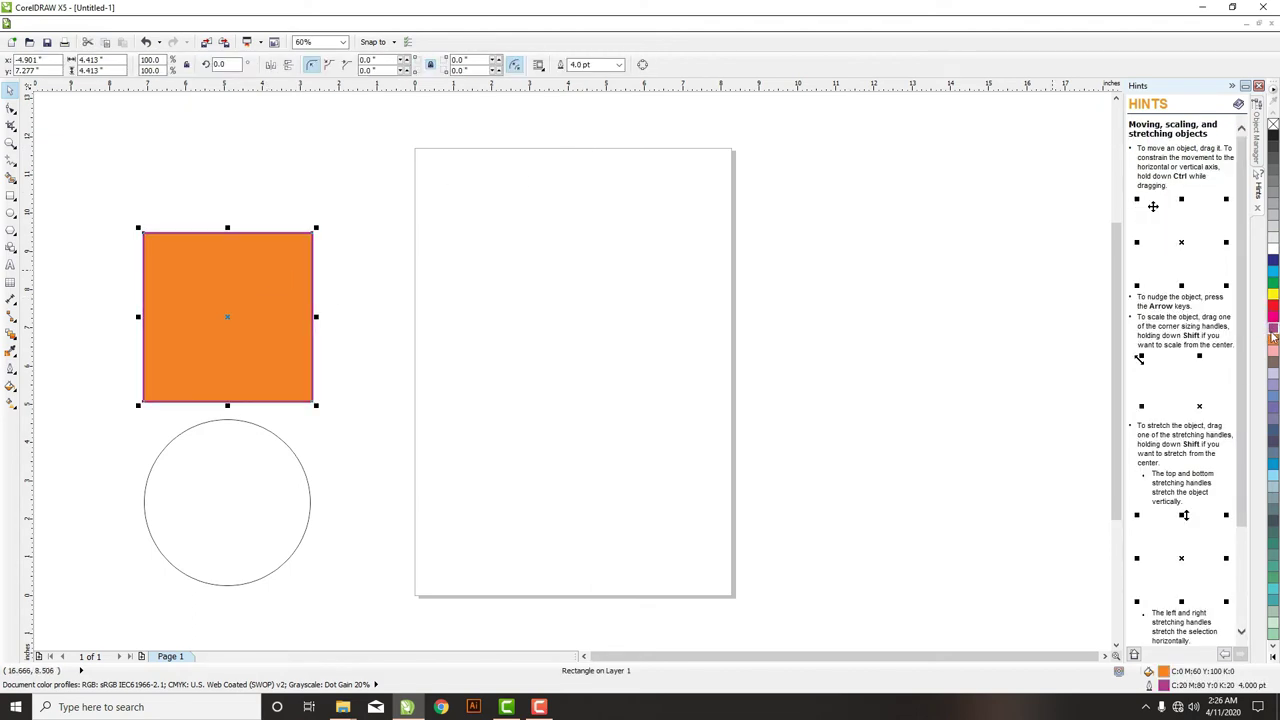
{"action": "right_click", "coordinate": [1273, 342]}
{"action": "right_click", "coordinate": [1273, 352]}
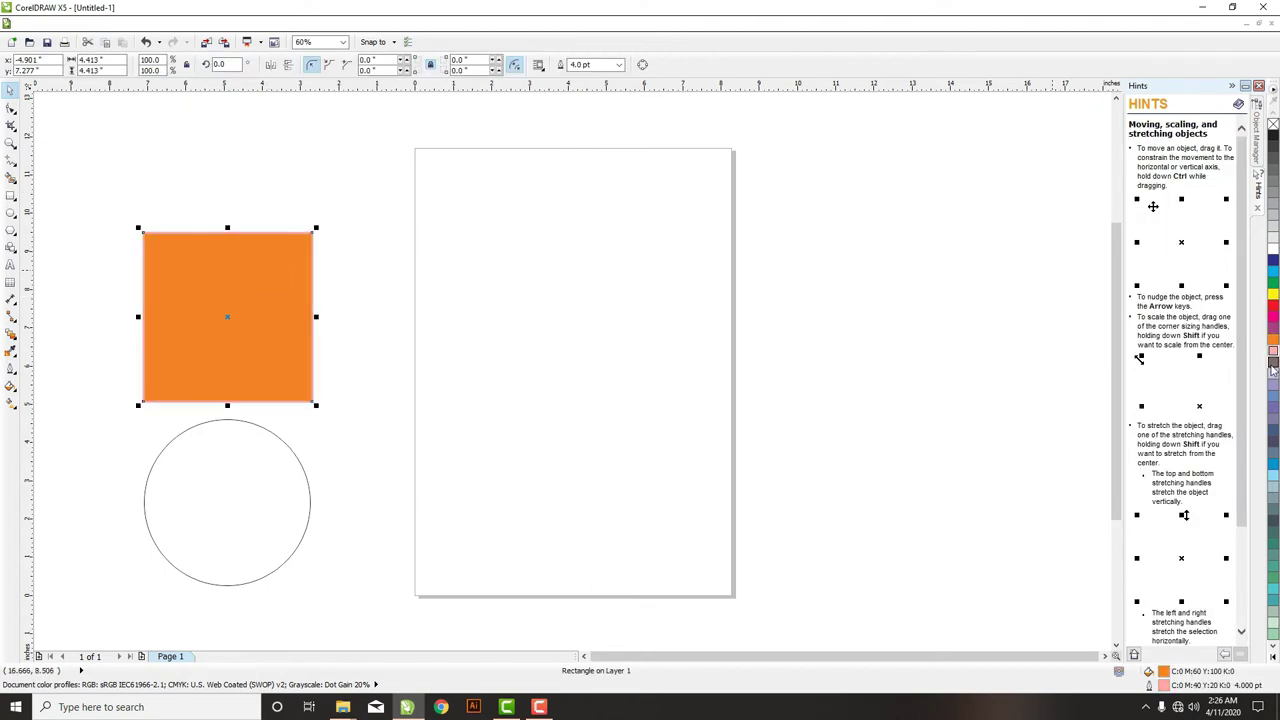
{"action": "right_click", "coordinate": [1273, 364]}
{"action": "left_click", "coordinate": [258, 170]}
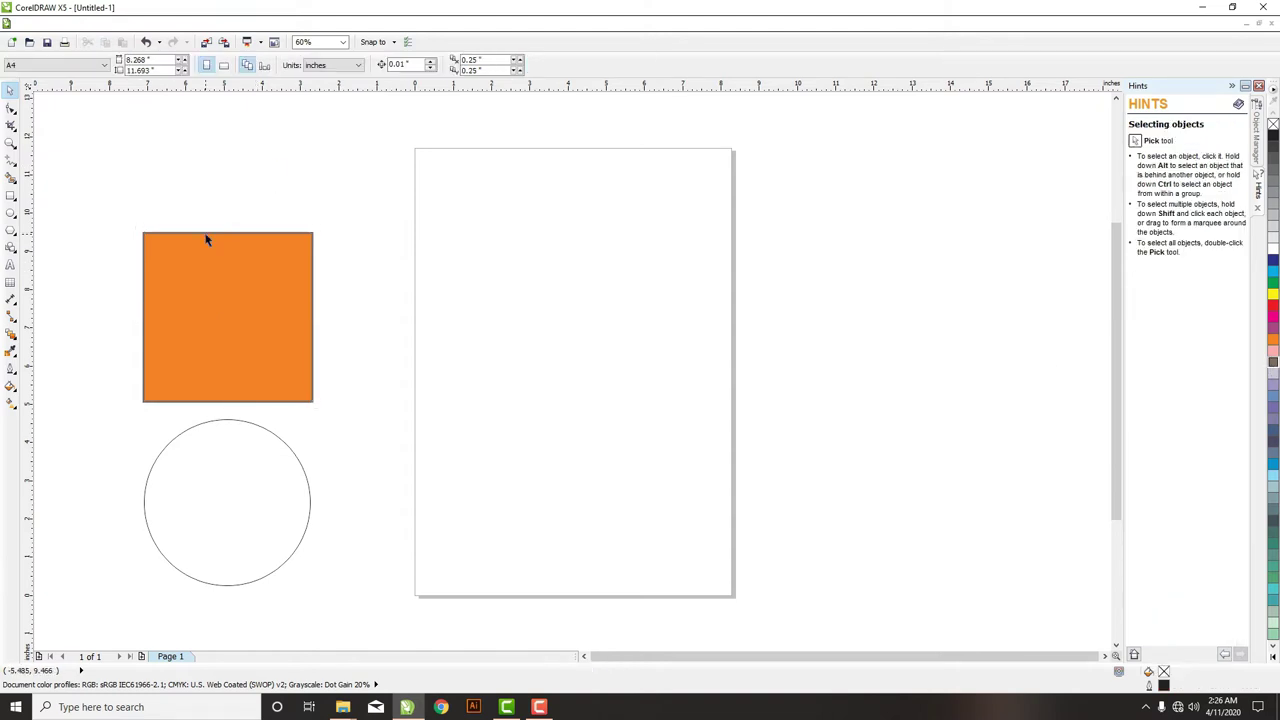
- Select both the square and the circle and give them a tan (C0 M40 Y60 K20) outline 10 pt wide in the Outline Pen settings
{"action": "left_click", "coordinate": [147, 241]}
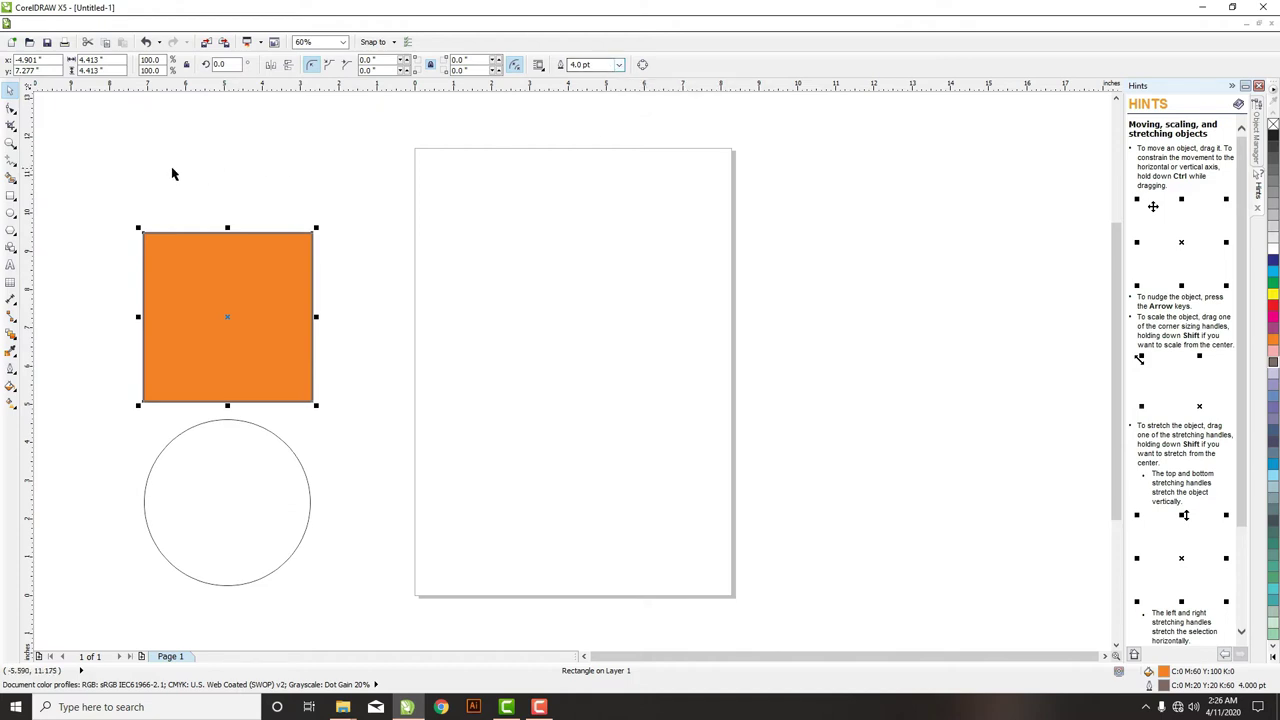
{"action": "left_click_drag", "start_coordinate": [43, 186], "coordinate": [381, 603]}
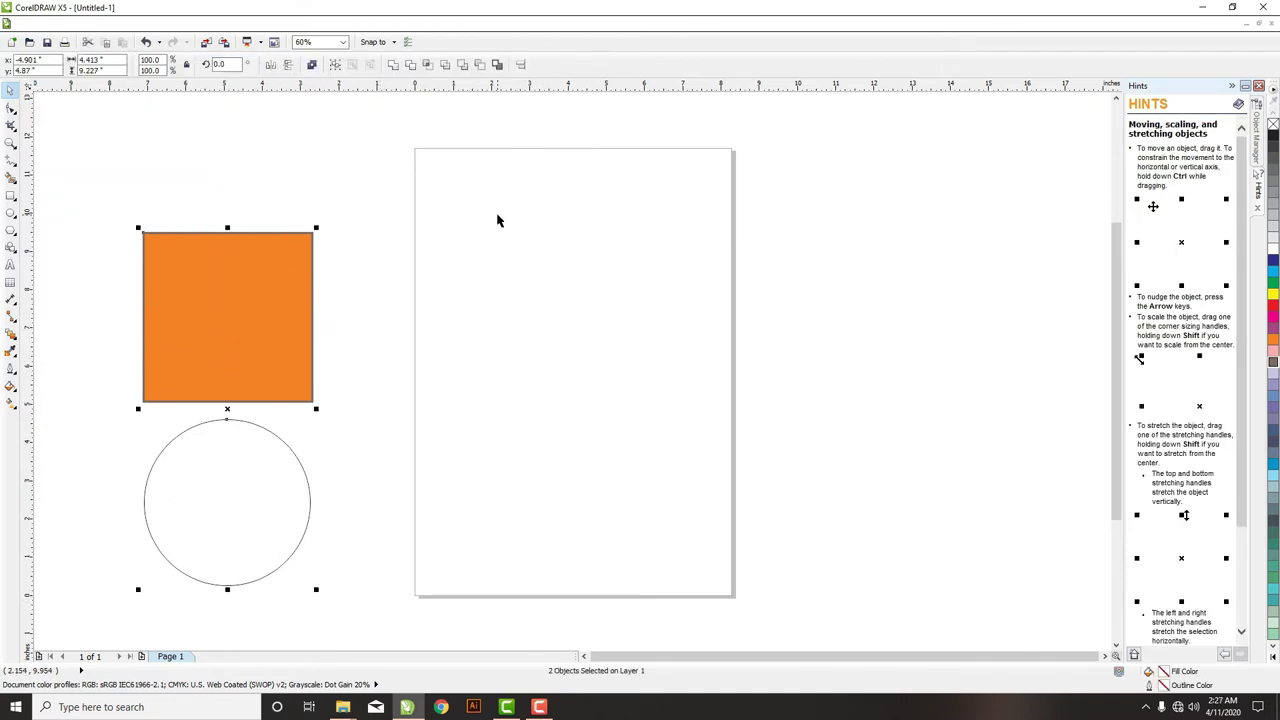
{"action": "key", "text": "F12"}
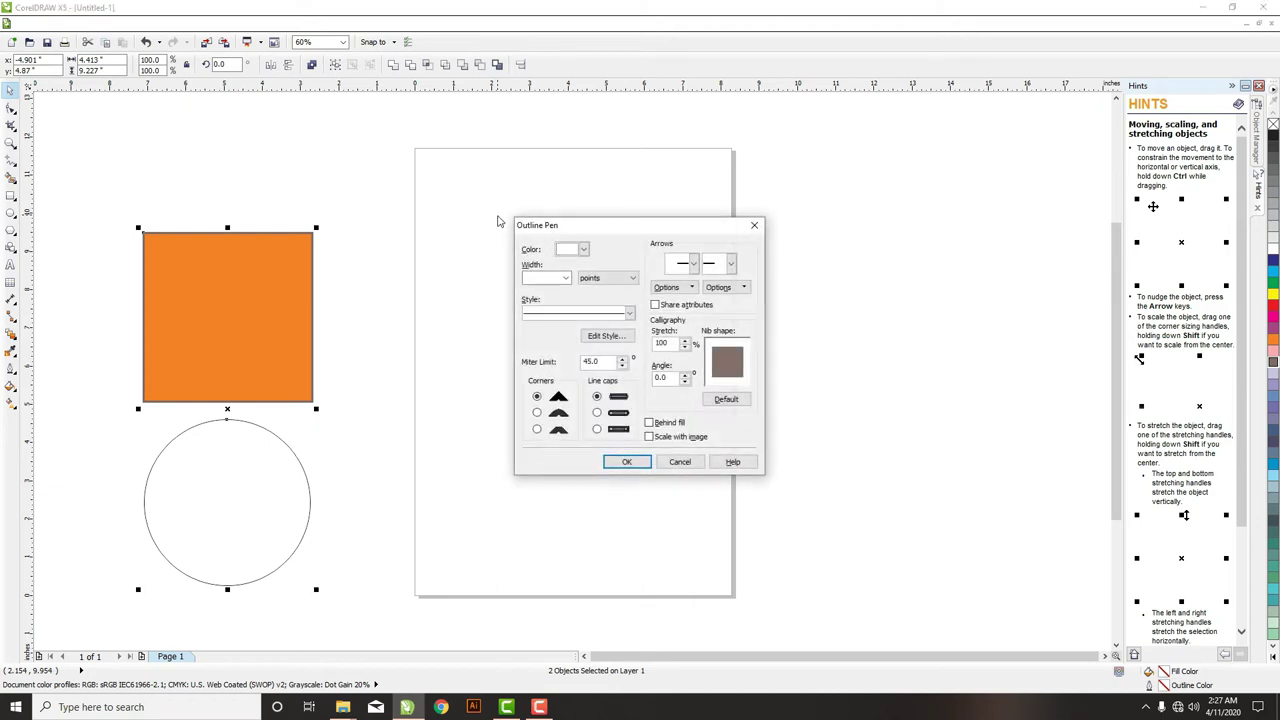
{"action": "left_click", "coordinate": [583, 249]}
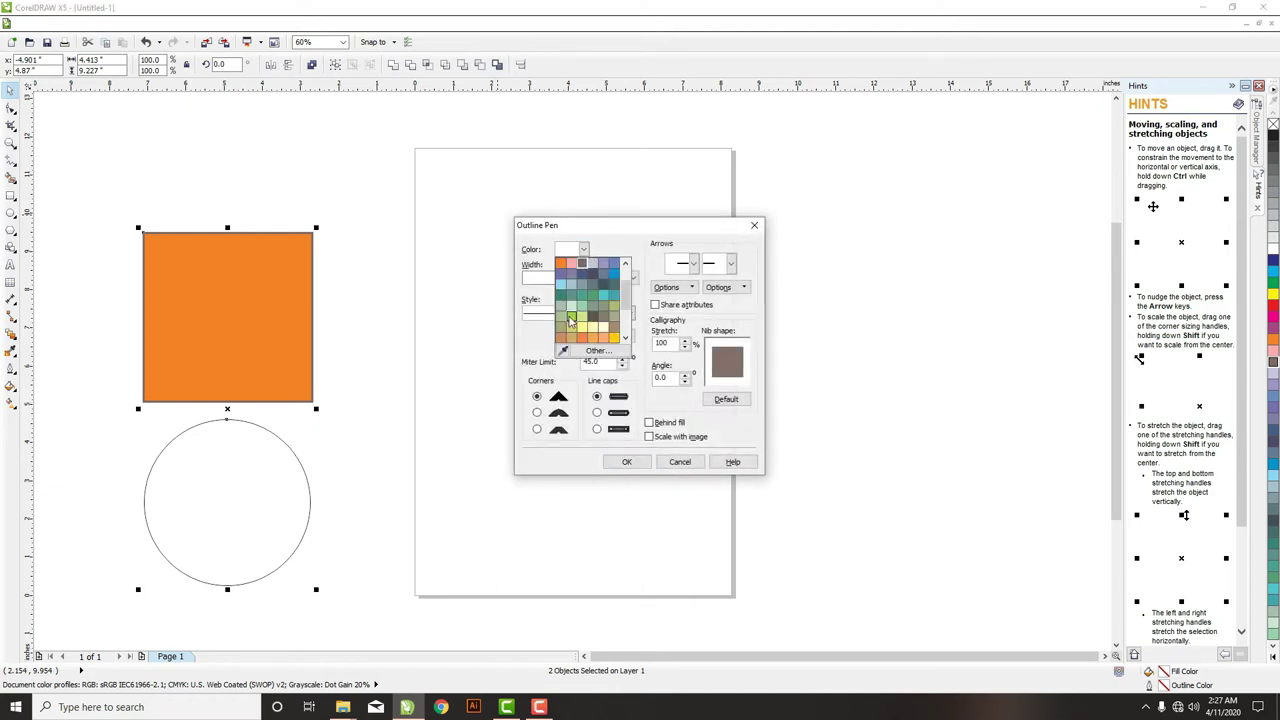
{"action": "left_click", "coordinate": [565, 339]}
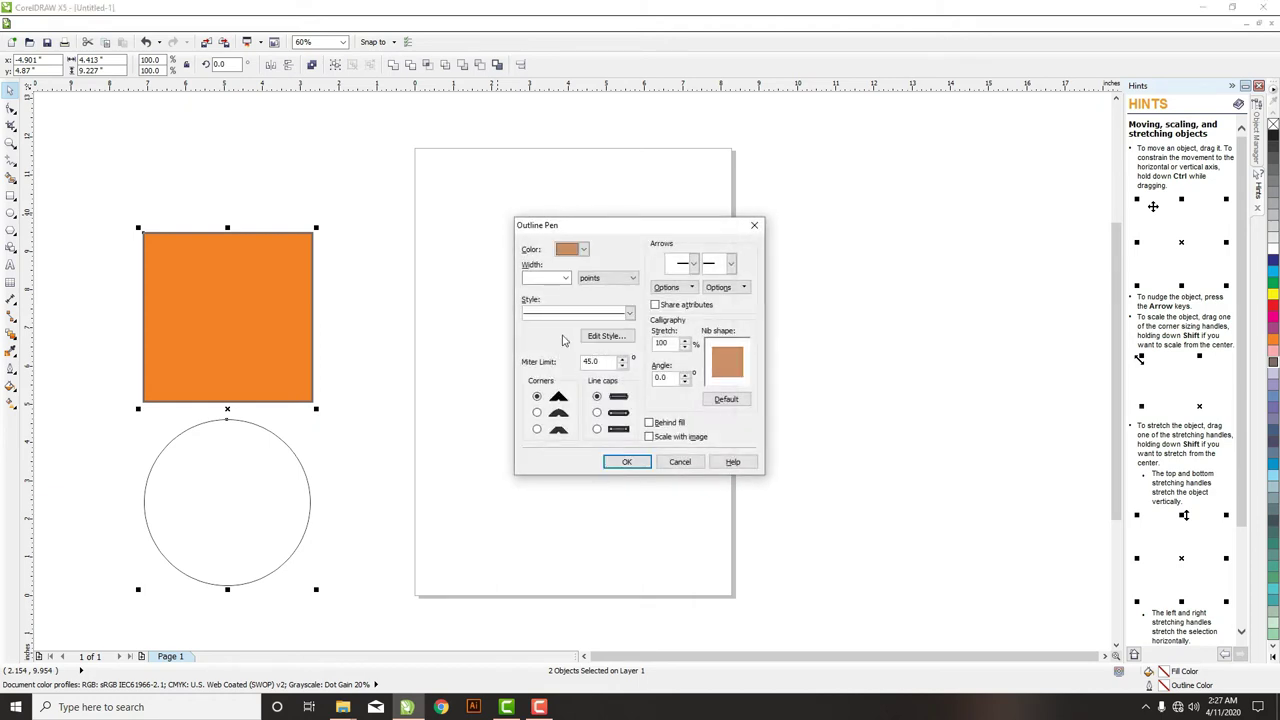
{"action": "left_click", "coordinate": [565, 278]}
{"action": "left_click", "coordinate": [535, 376]}
{"action": "left_click", "coordinate": [624, 462]}
{"action": "left_click", "coordinate": [300, 191]}
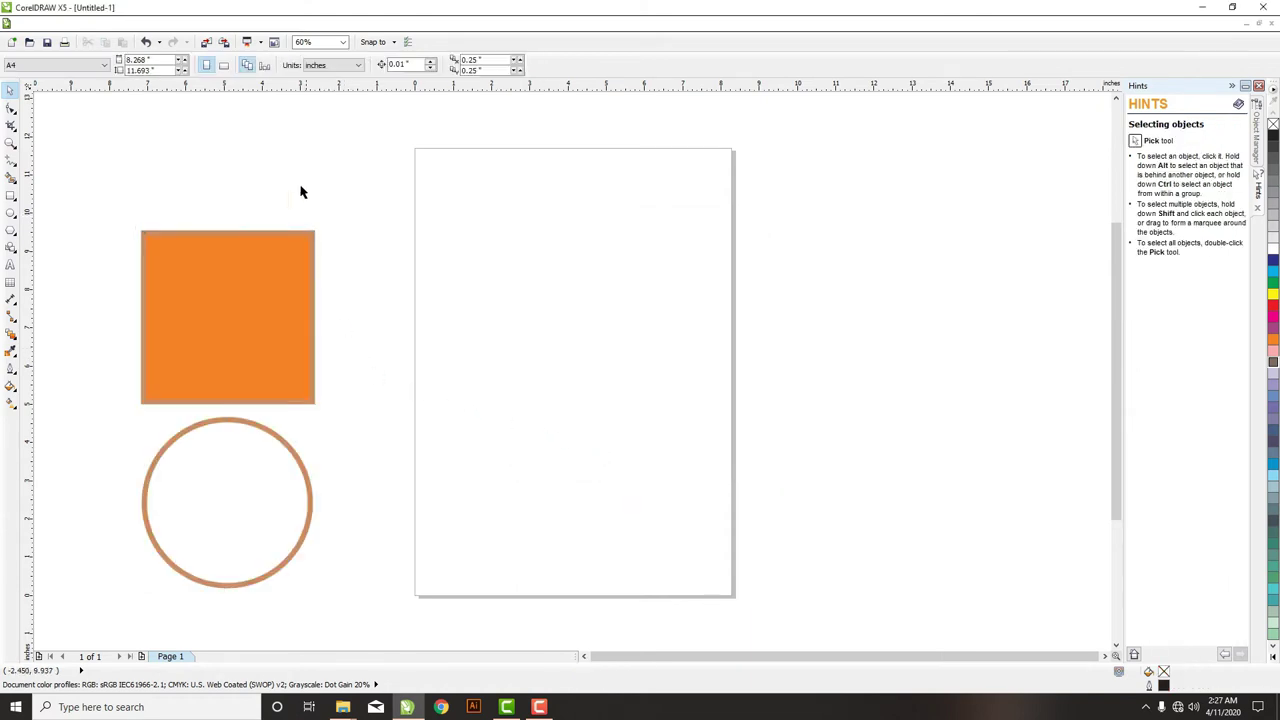
- Select the square and the circle in turn with separate marquees, and clear the selection
{"action": "left_click_drag", "start_coordinate": [82, 181], "coordinate": [363, 446]}
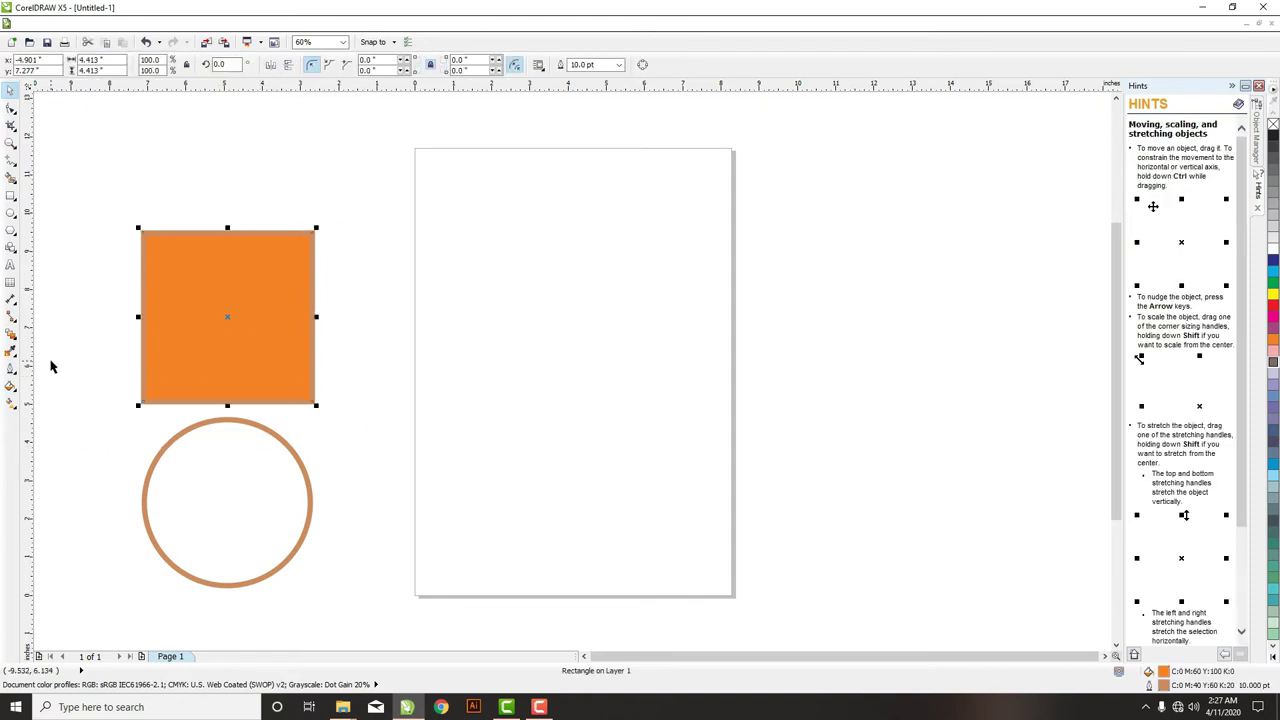
{"action": "left_click_drag", "start_coordinate": [50, 362], "coordinate": [412, 610]}
{"action": "left_click", "coordinate": [380, 554]}
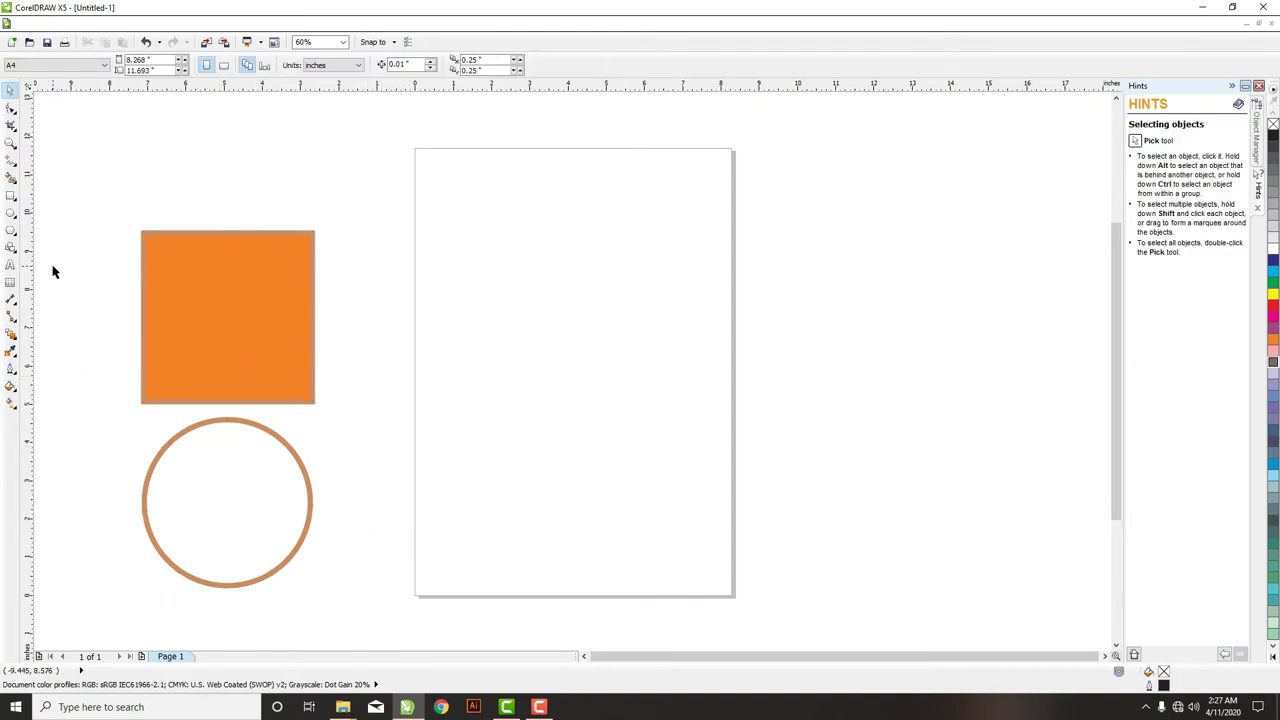
- Add the artistic text "page" in the upper part of the page and "top" at its top edge
{"action": "left_click", "coordinate": [10, 265]}
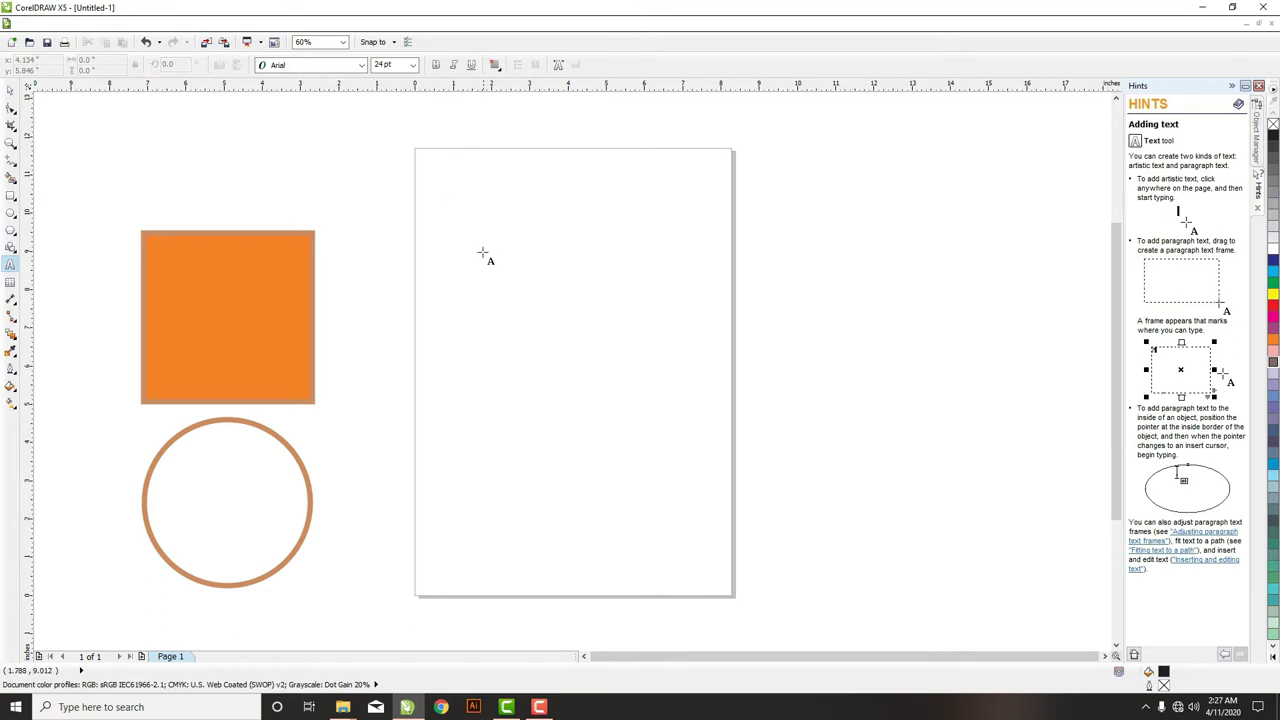
{"action": "left_click", "coordinate": [536, 247]}
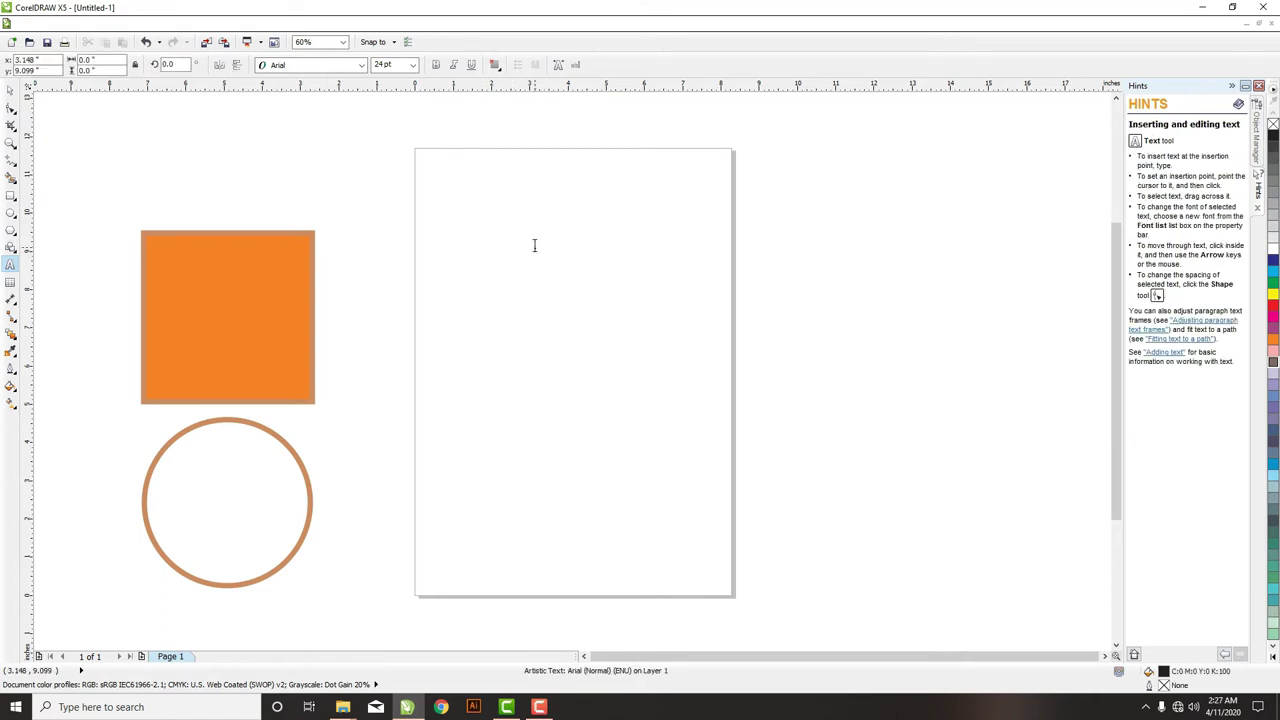
{"action": "type", "text": "pal"}
{"action": "key", "text": "Escape"}
{"action": "left_click", "coordinate": [551, 158]}
{"action": "key", "text": "Escape"}
- Add the artistic text "bottom" at the bottom edge of the page
{"action": "left_click", "coordinate": [560, 578]}
{"action": "type", "text": "bottom"}
{"action": "key", "text": "Escape"}
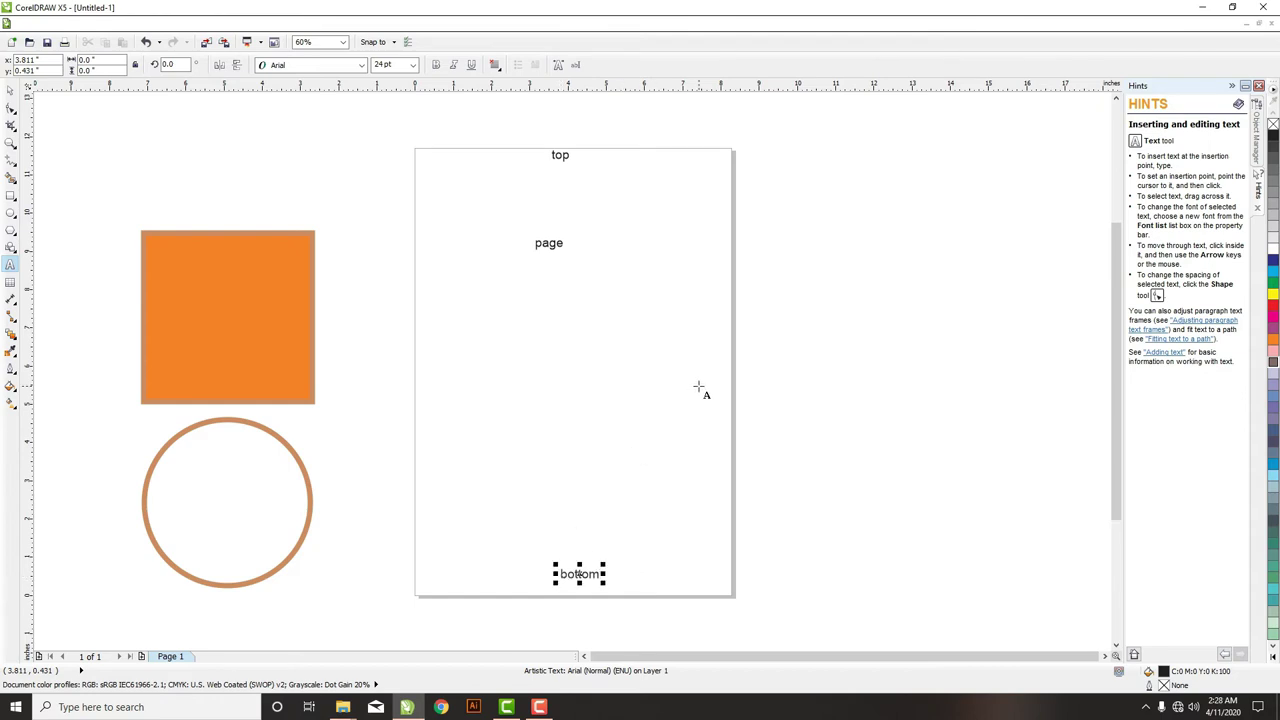
{"action": "key", "text": "Escape"}
{"action": "key", "text": "Escape"}
{"action": "key", "text": "Escape"}
- Add the texts "left" and "right" at the page's side edges, and "center" with "elignment" below it in the middle
{"action": "left_click", "coordinate": [417, 391]}
{"action": "type", "text": "left"}
{"action": "key", "text": "Escape"}
{"action": "key", "text": "Escape"}
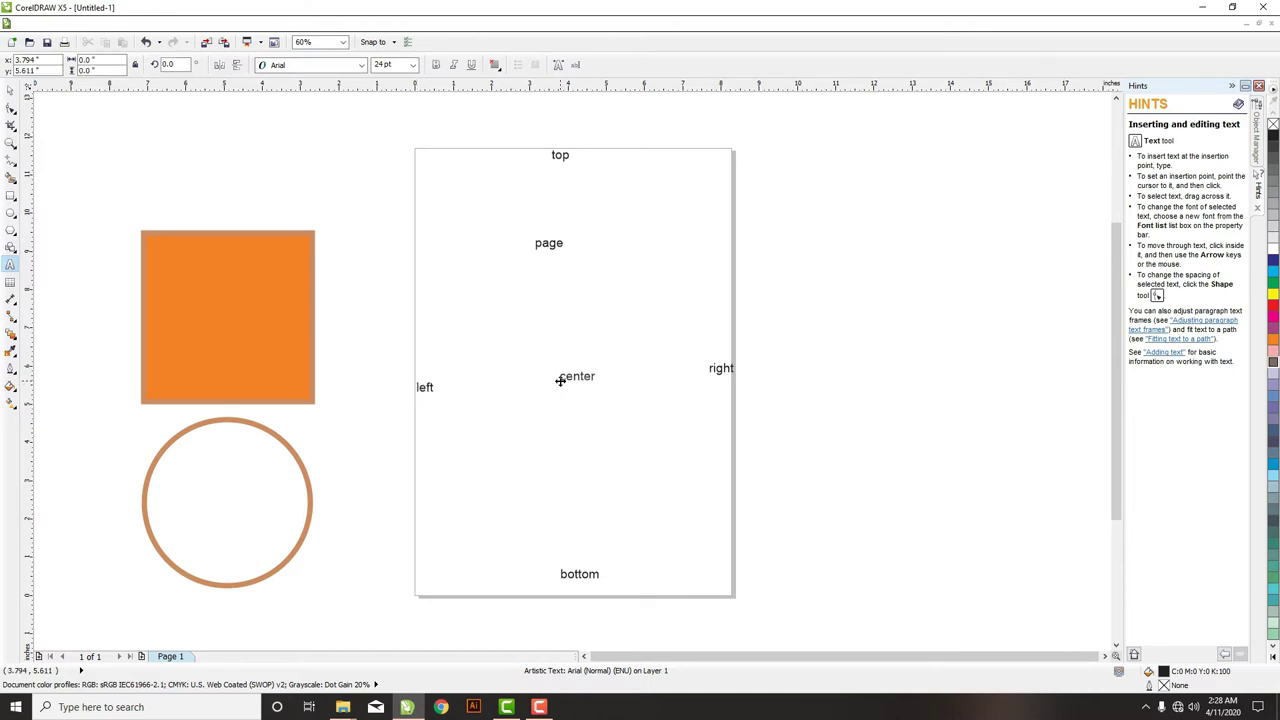
{"action": "key", "text": "Escape"}
{"action": "key", "text": "Escape"}
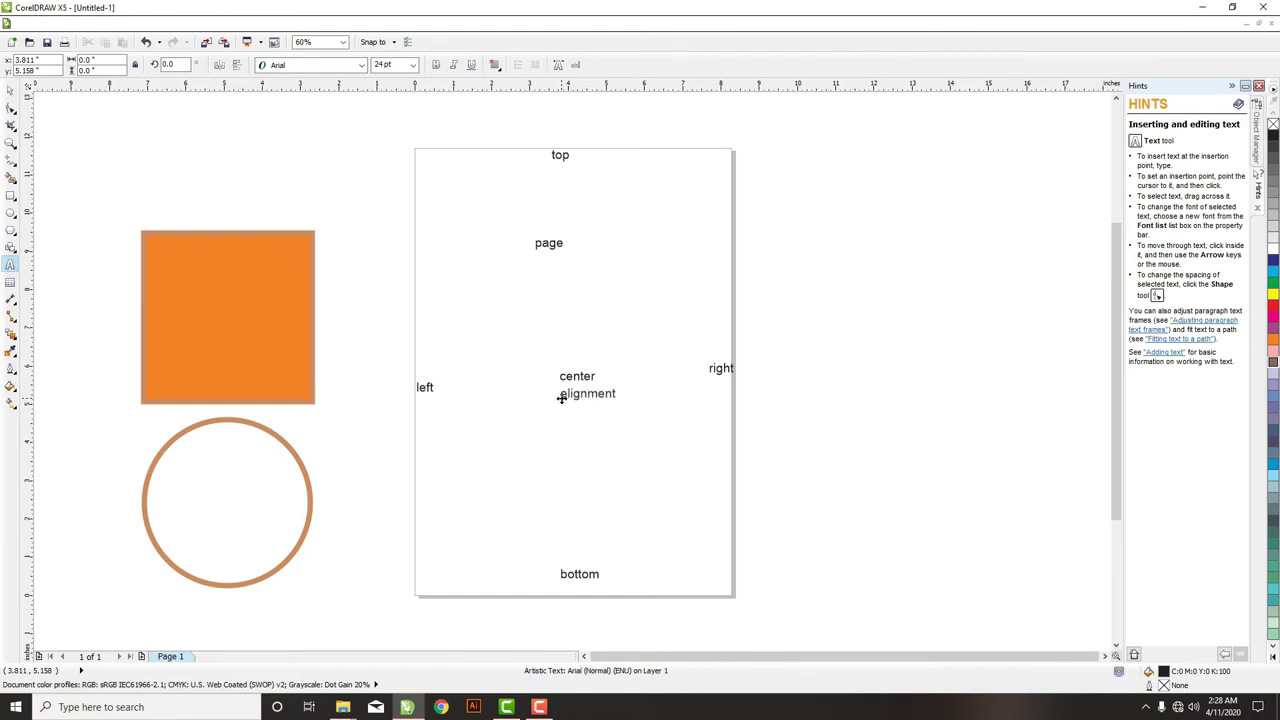
{"action": "key", "text": "Escape"}
- Enlarge the "page" text proportionally to about one and a half times its size, and deselect it
{"action": "left_click", "coordinate": [10, 92]}
{"action": "left_click", "coordinate": [543, 247]}
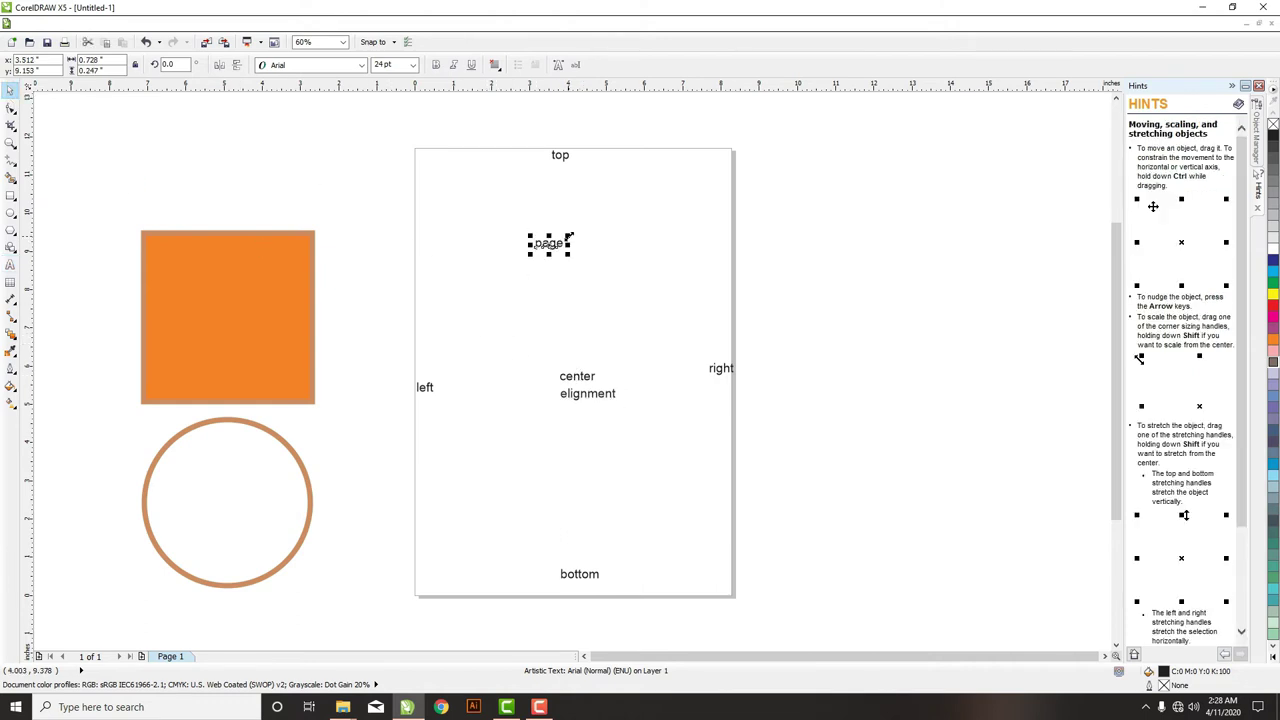
{"action": "left_click_drag", "start_coordinate": [567, 234], "coordinate": [584, 219]}
{"action": "left_click", "coordinate": [936, 214]}
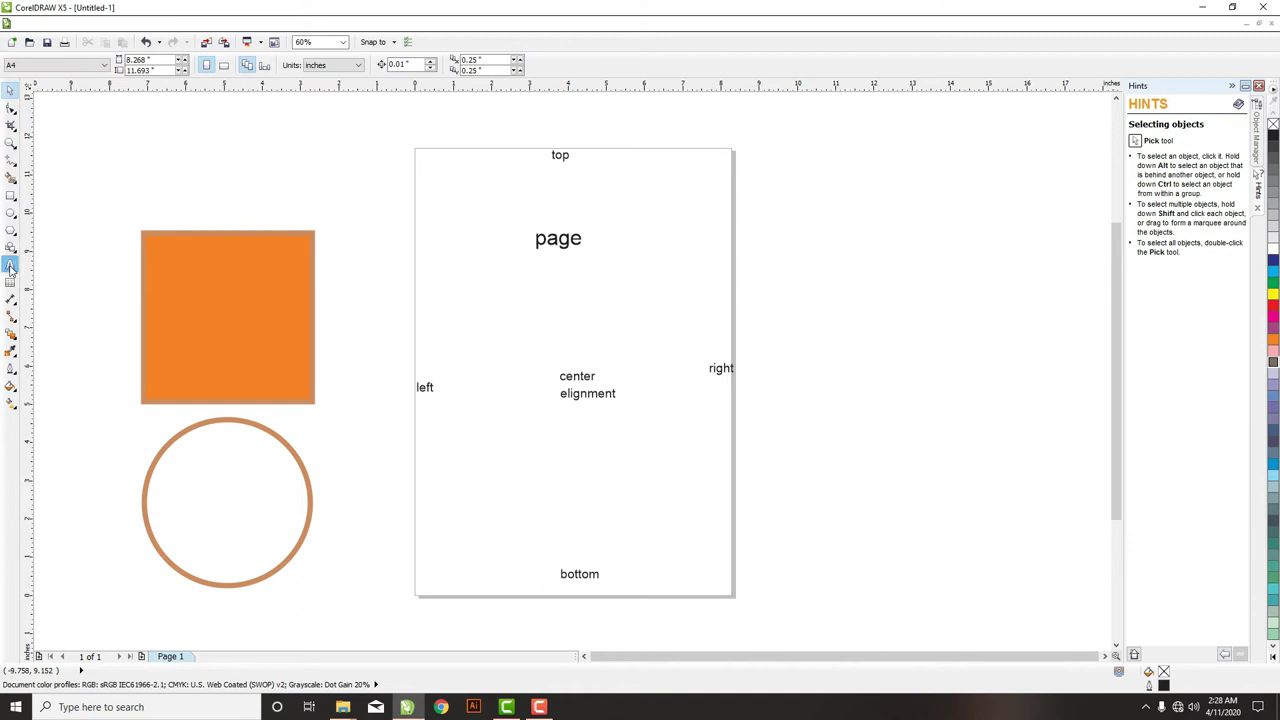
- Add the letters p, t, b and l as a vertical column of text to the right of the page
{"action": "left_click", "coordinate": [10, 264]}
{"action": "left_click", "coordinate": [868, 165]}
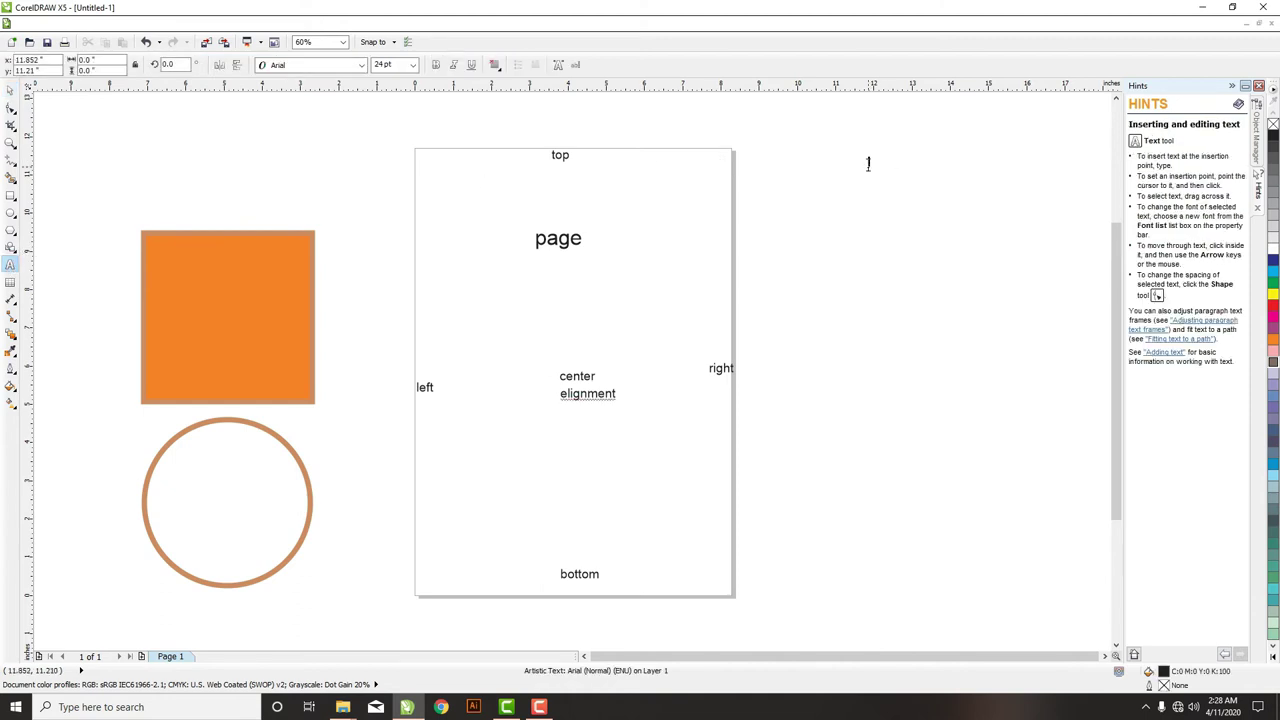
{"action": "type", "text": "p "}
{"action": "type", "text": "t "}
{"action": "type", "text": "b"}
{"action": "key", "text": "Return"}
- Continue the letter column beside the page with r, e and c as separate texts, and clear the selection
{"action": "left_click", "coordinate": [868, 237]}
{"action": "type", "text": "r "}
{"action": "type", "text": "e"}
{"action": "key", "text": "Return"}
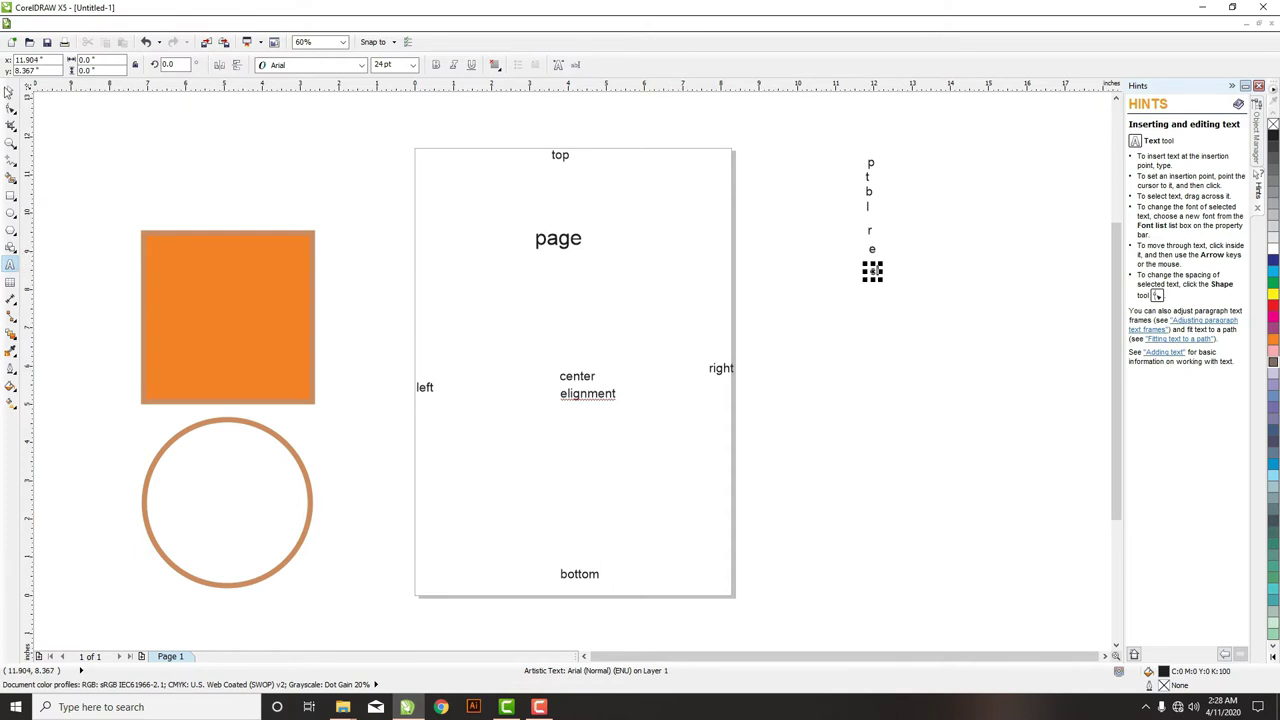
{"action": "type", "text": "c"}
{"action": "left_click", "coordinate": [9, 91]}
{"action": "left_click", "coordinate": [843, 244]}
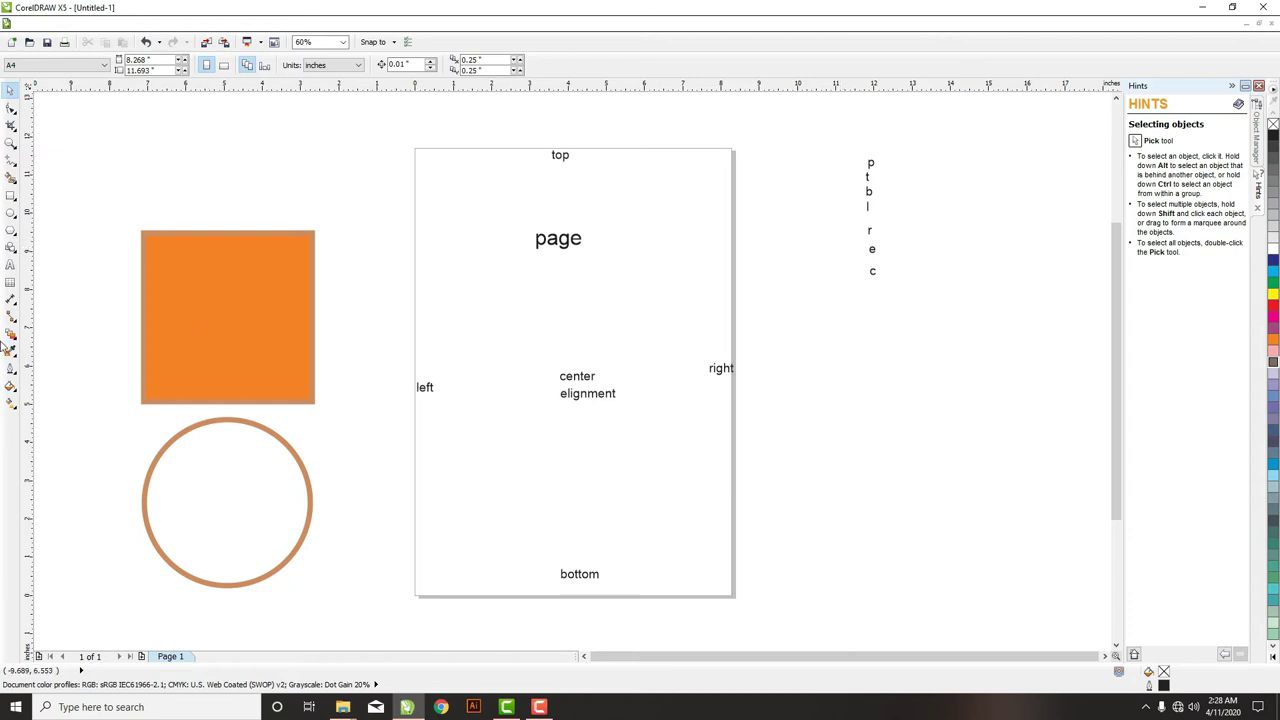
- Draw a square about 5.16 inches wide to the right of the page, below the letter column
{"action": "left_click", "coordinate": [11, 195]}
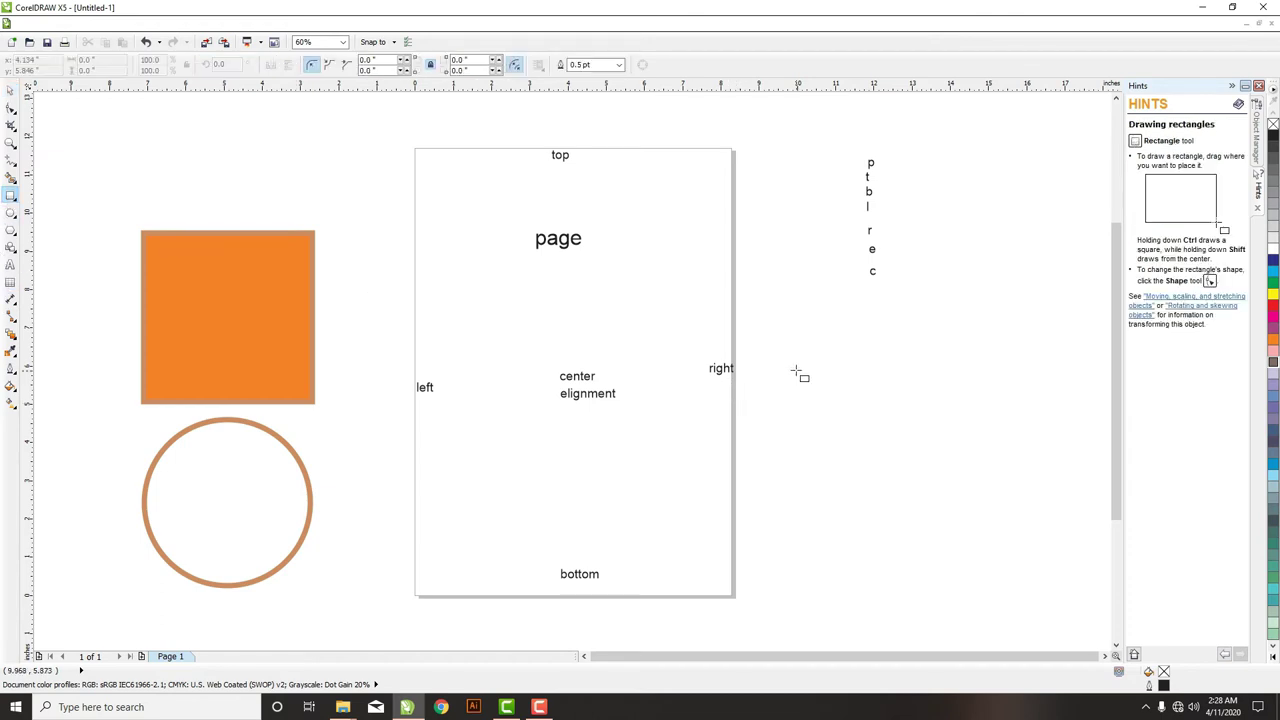
{"action": "left_click_drag", "start_coordinate": [798, 369], "coordinate": [995, 566]}
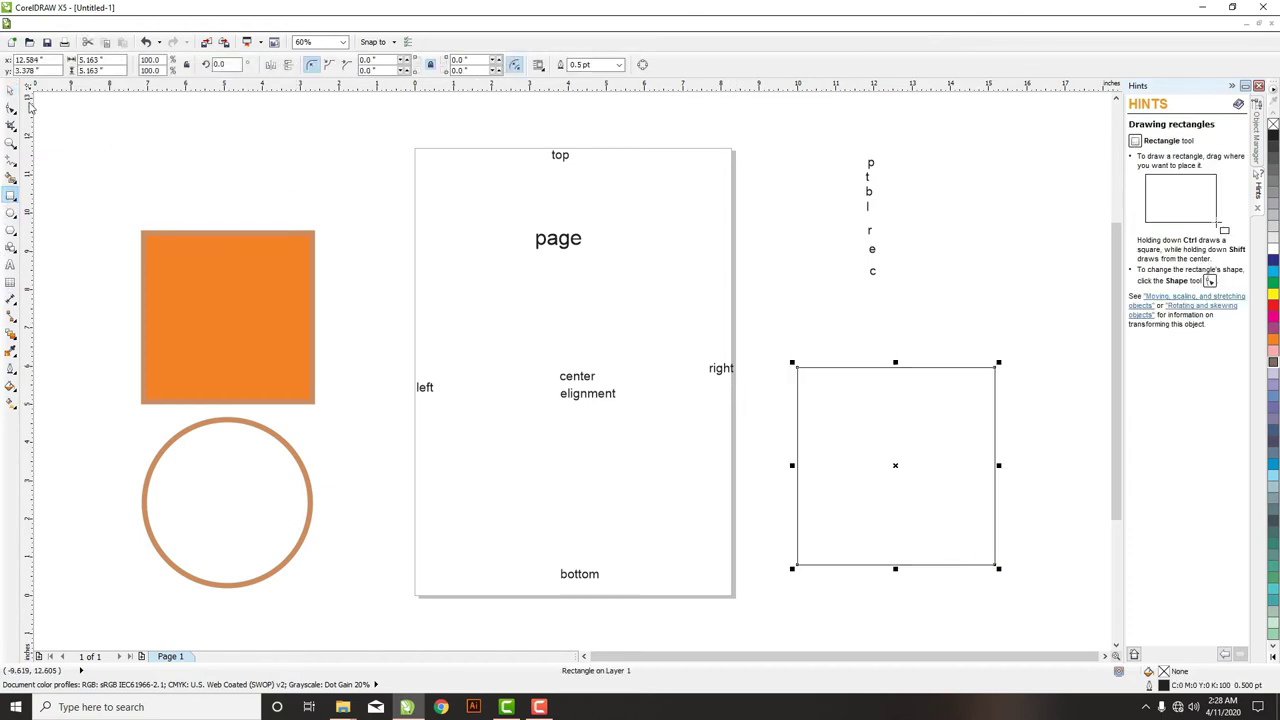
{"action": "left_click", "coordinate": [10, 90]}
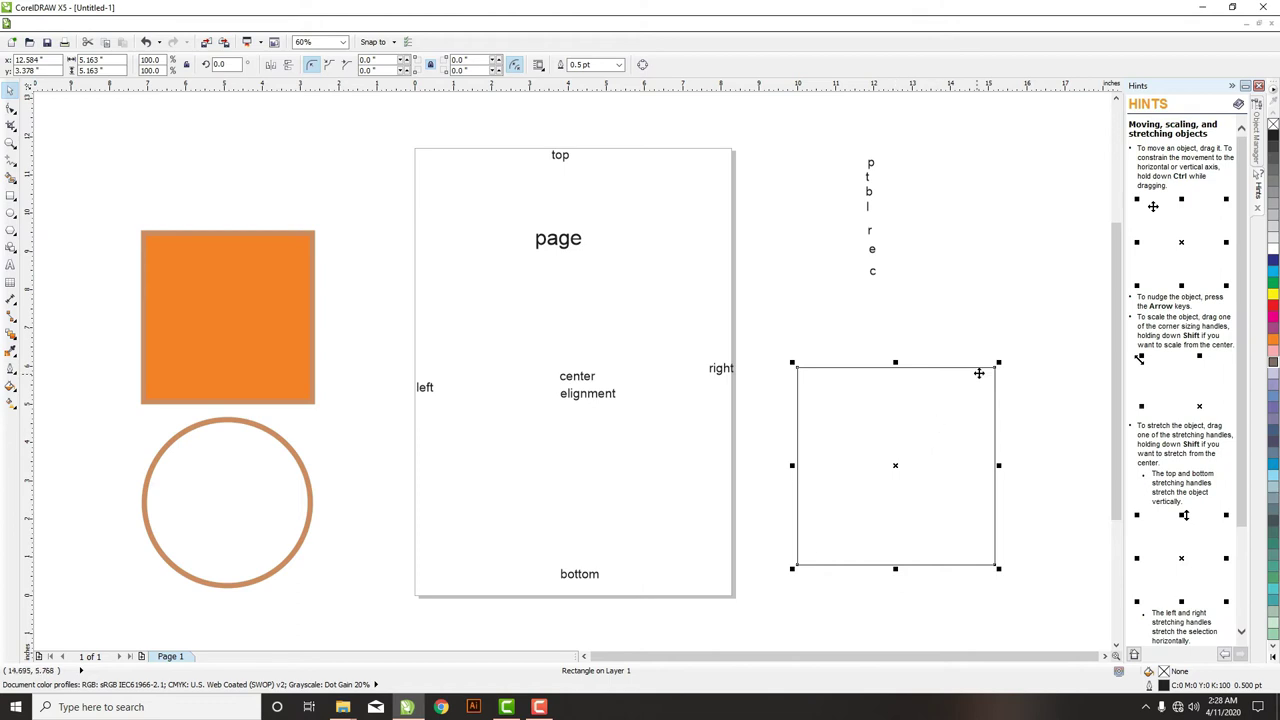
- Make a scaled-down copy of the new square, about 1.33 inches wide, and move it outside the large square's right edge
{"action": "left_click_drag", "start_coordinate": [997, 362], "coordinate": [851, 490]}
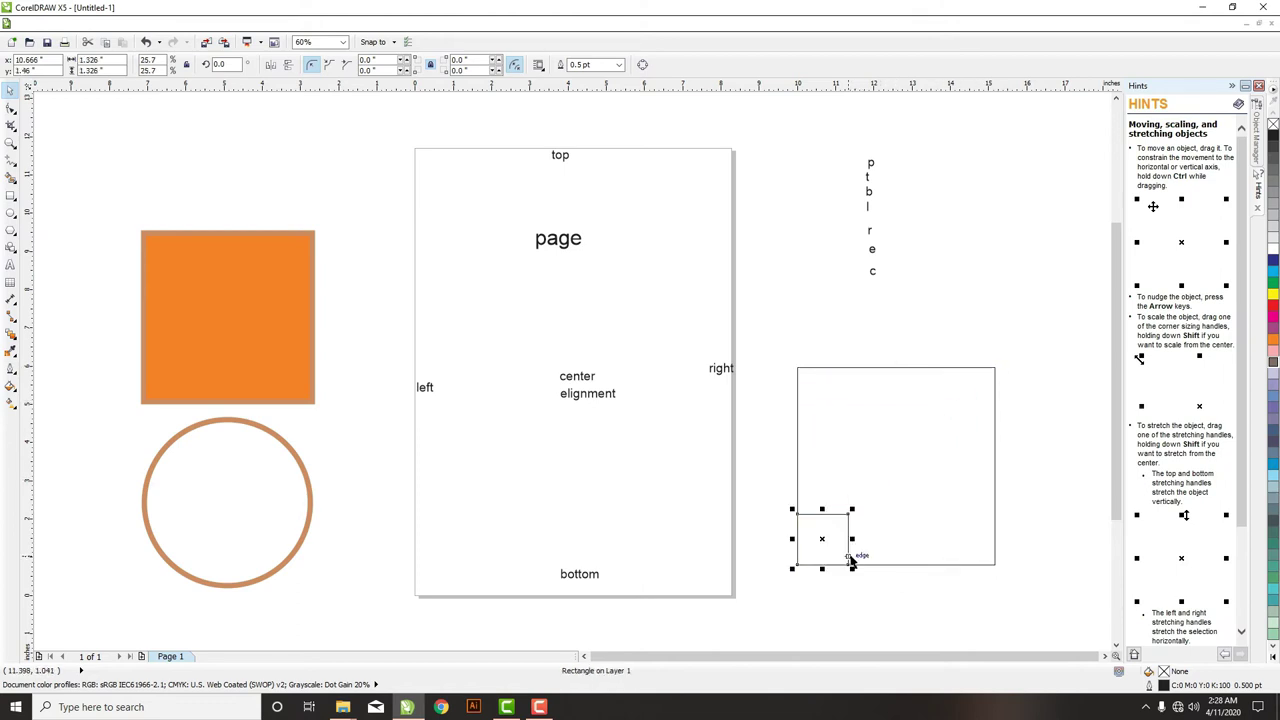
{"action": "left_click_drag", "start_coordinate": [834, 538], "coordinate": [1062, 477]}
{"action": "left_click", "coordinate": [1057, 516]}
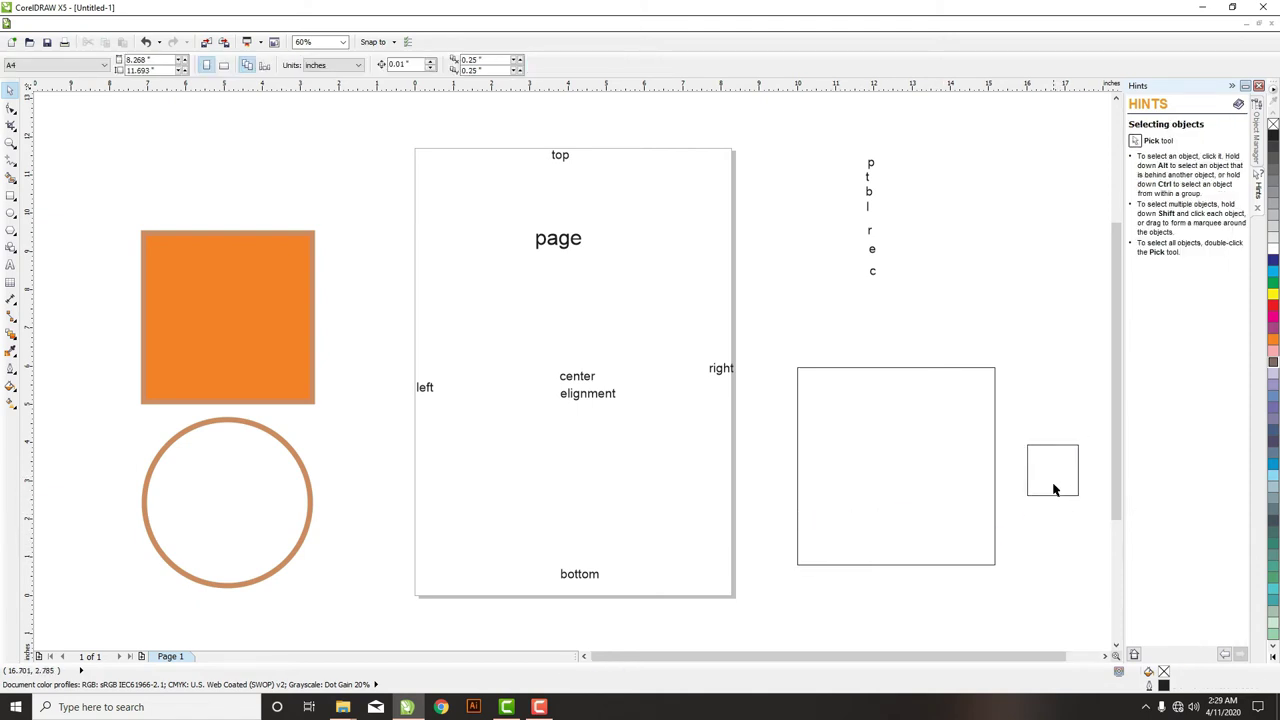
- Select the small square and the large square together, and centre the small one inside the large one horizontally and vertically
{"action": "left_click", "coordinate": [1052, 478]}
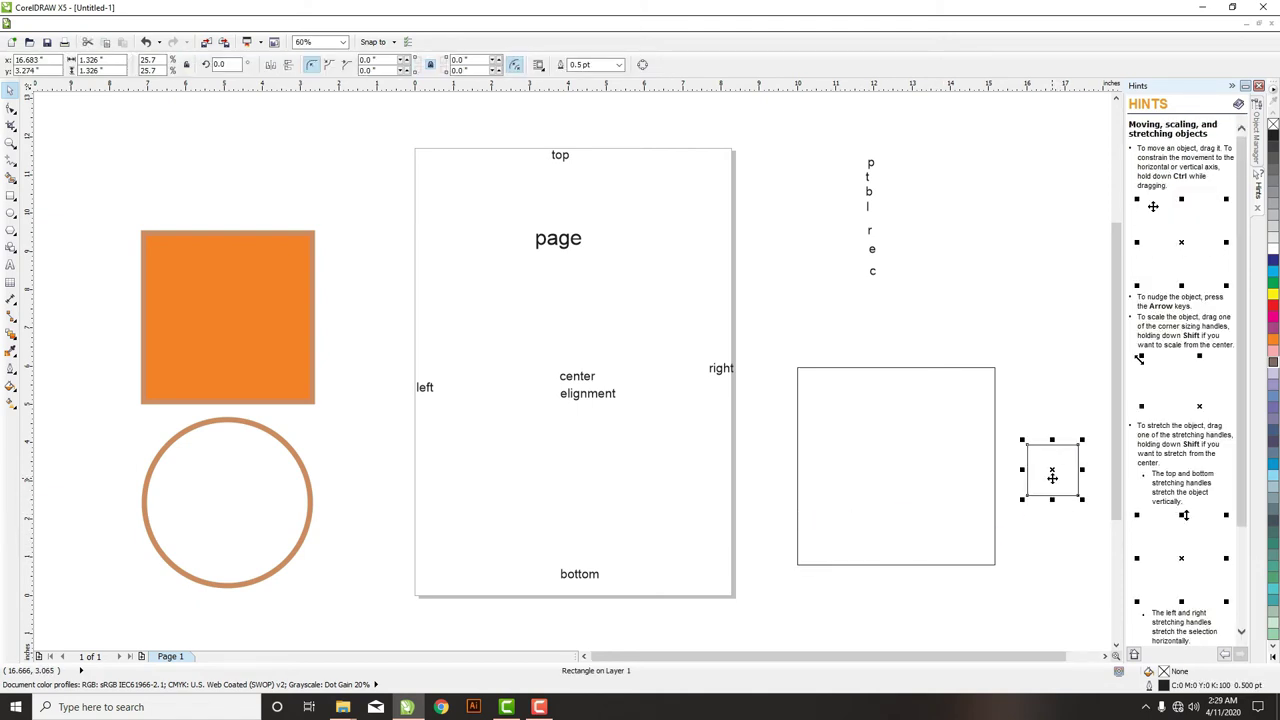
{"action": "left_click", "coordinate": [941, 457], "text": "shift"}
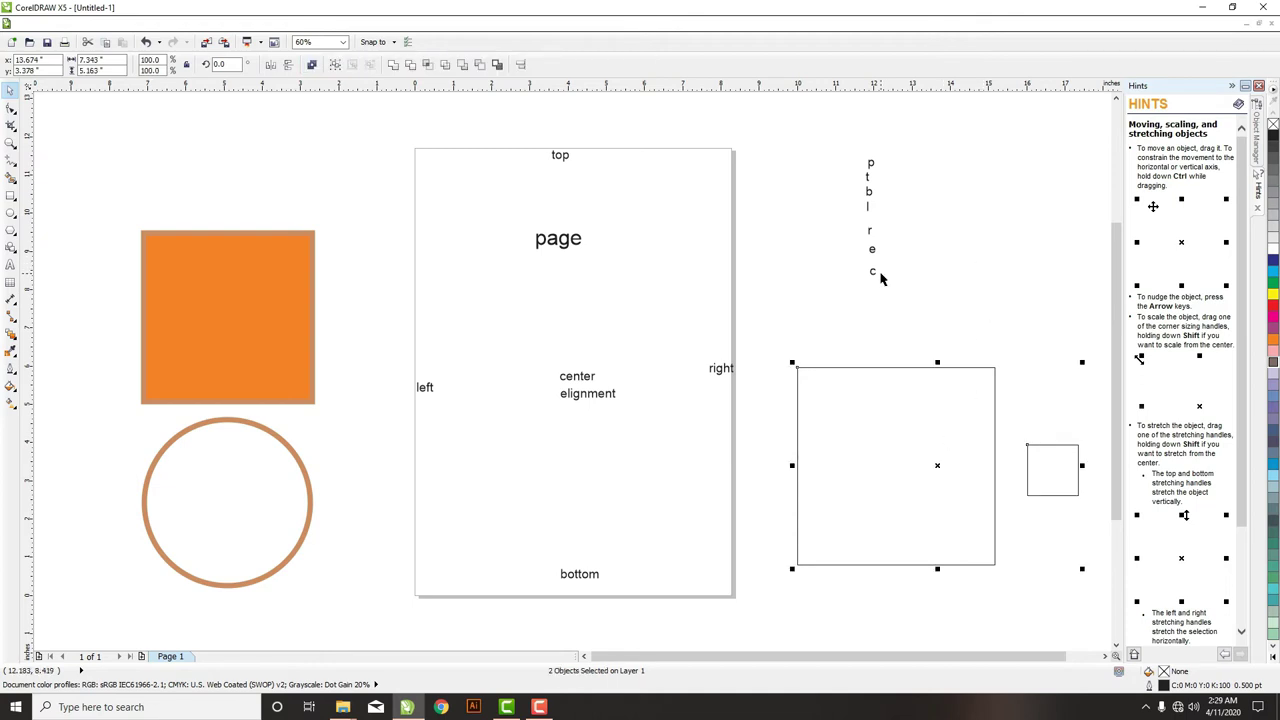
{"action": "key", "text": "c"}
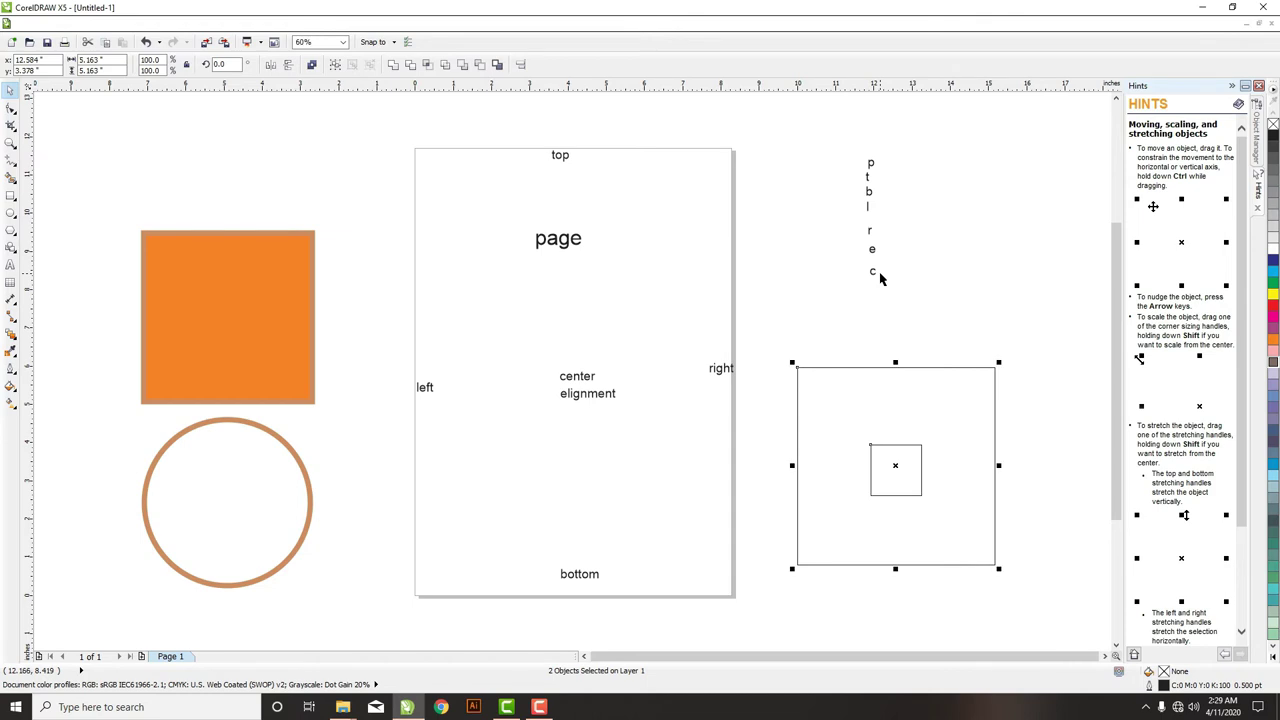
{"action": "key", "text": "e"}
- Align the small square to the large square's top, bottom, right and left edges in turn
{"action": "key", "text": "t"}
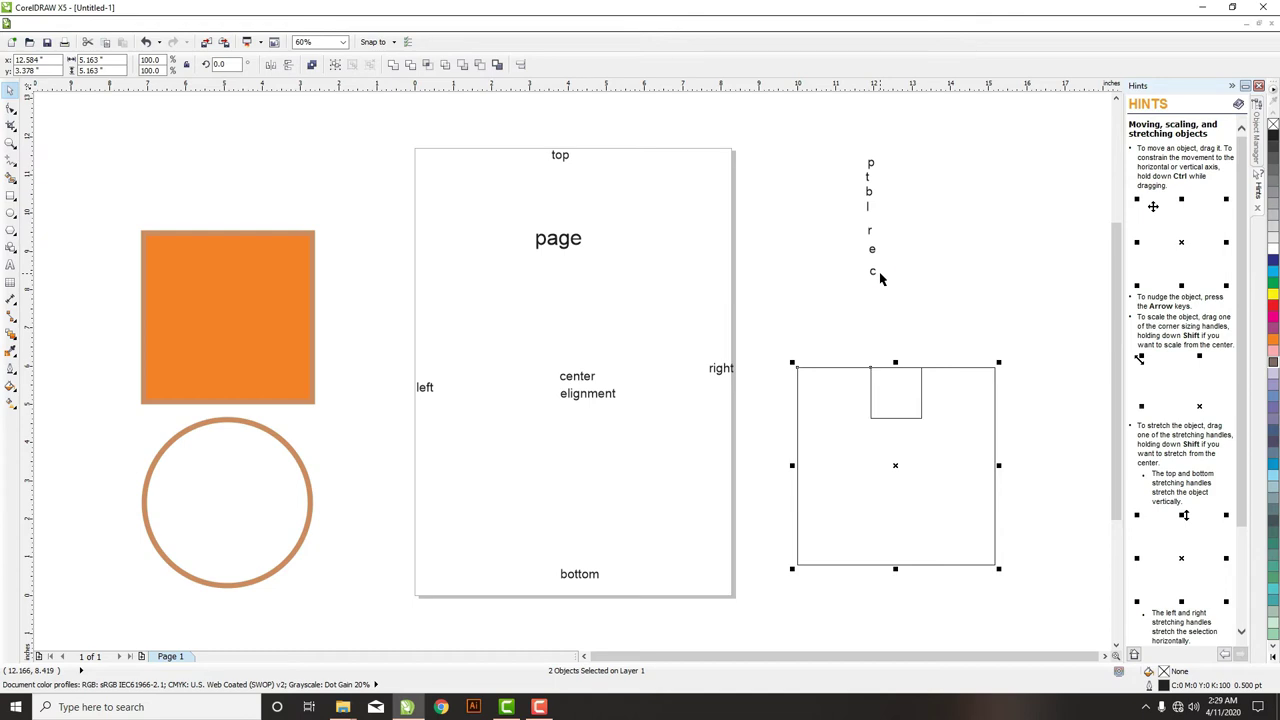
{"action": "key", "text": "b"}
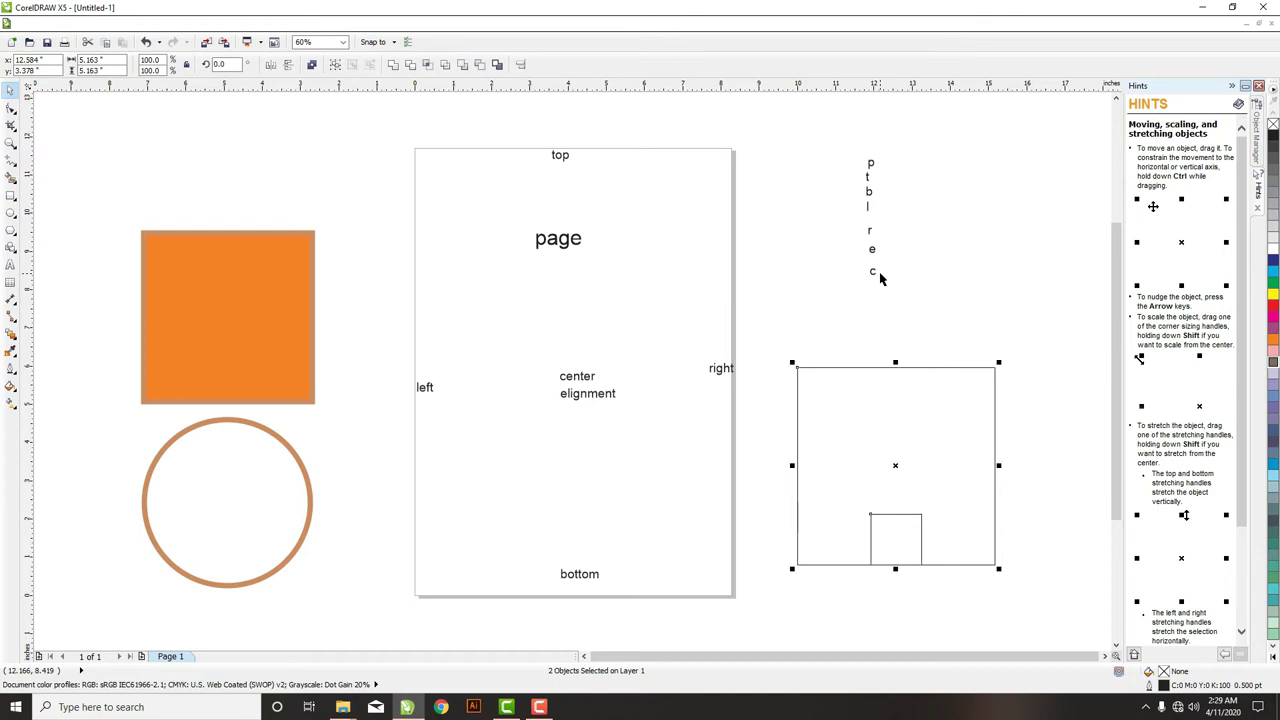
{"action": "key", "text": "r"}
{"action": "key", "text": "l"}
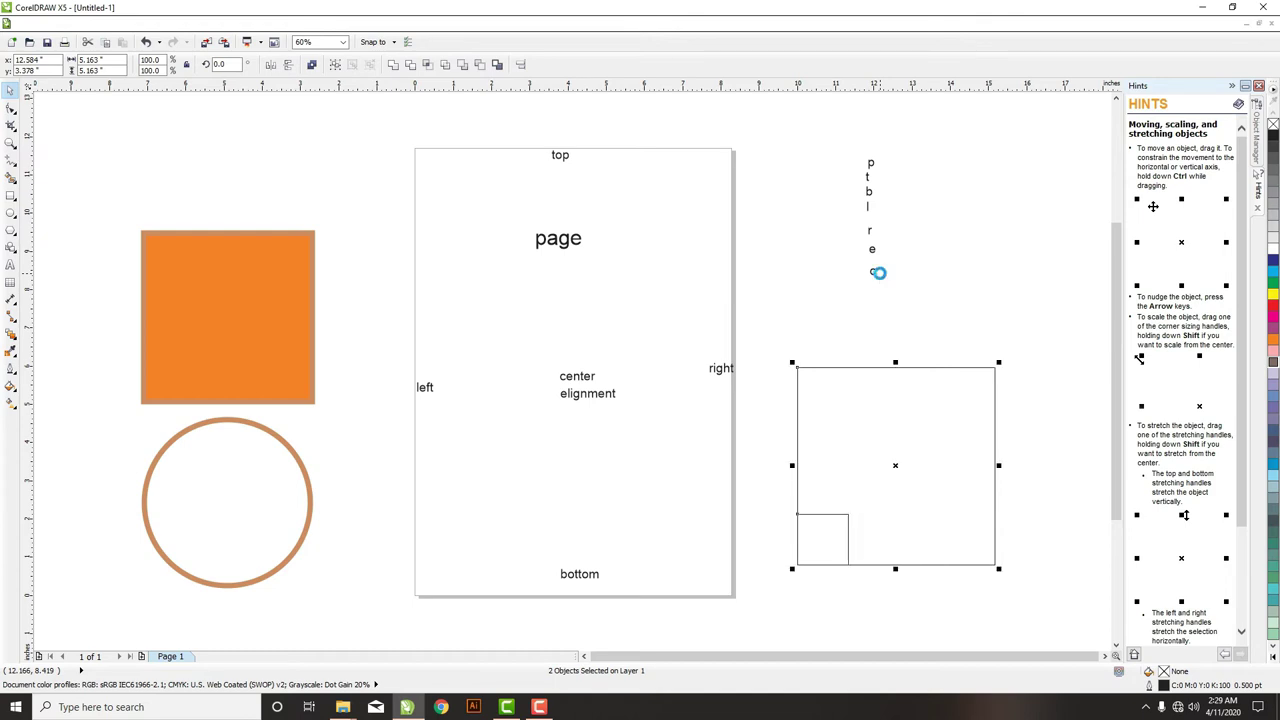
- Centre the small square inside the large square again in both directions, and clear the selection
{"action": "key", "text": "e"}
{"action": "key", "text": "c"}
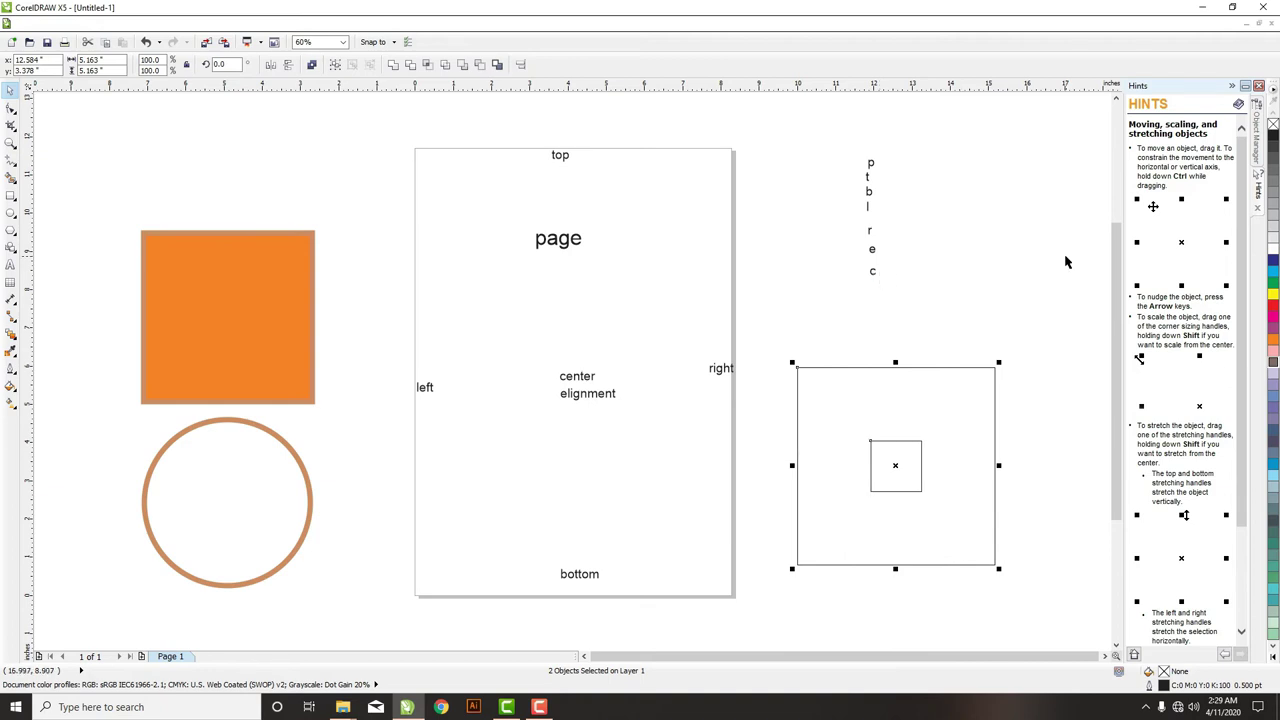
{"action": "left_click", "coordinate": [978, 350]}
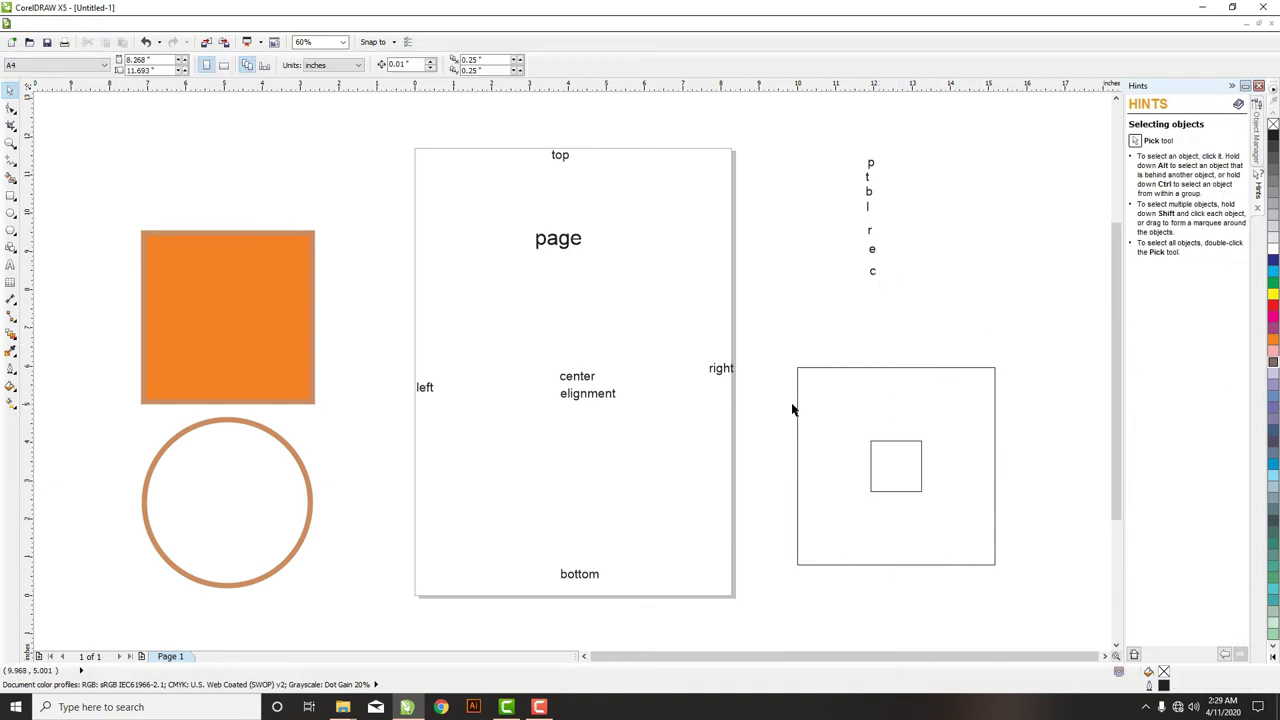
- Move the small square out of the large one to below it, centred at about x 12.53, y -0.81 inches
{"action": "scroll", "coordinate": [765, 402], "scroll_direction": "down", "scroll_amount": 2}
{"action": "left_click_drag", "start_coordinate": [754, 370], "coordinate": [1020, 486]}
{"action": "key", "text": "space"}
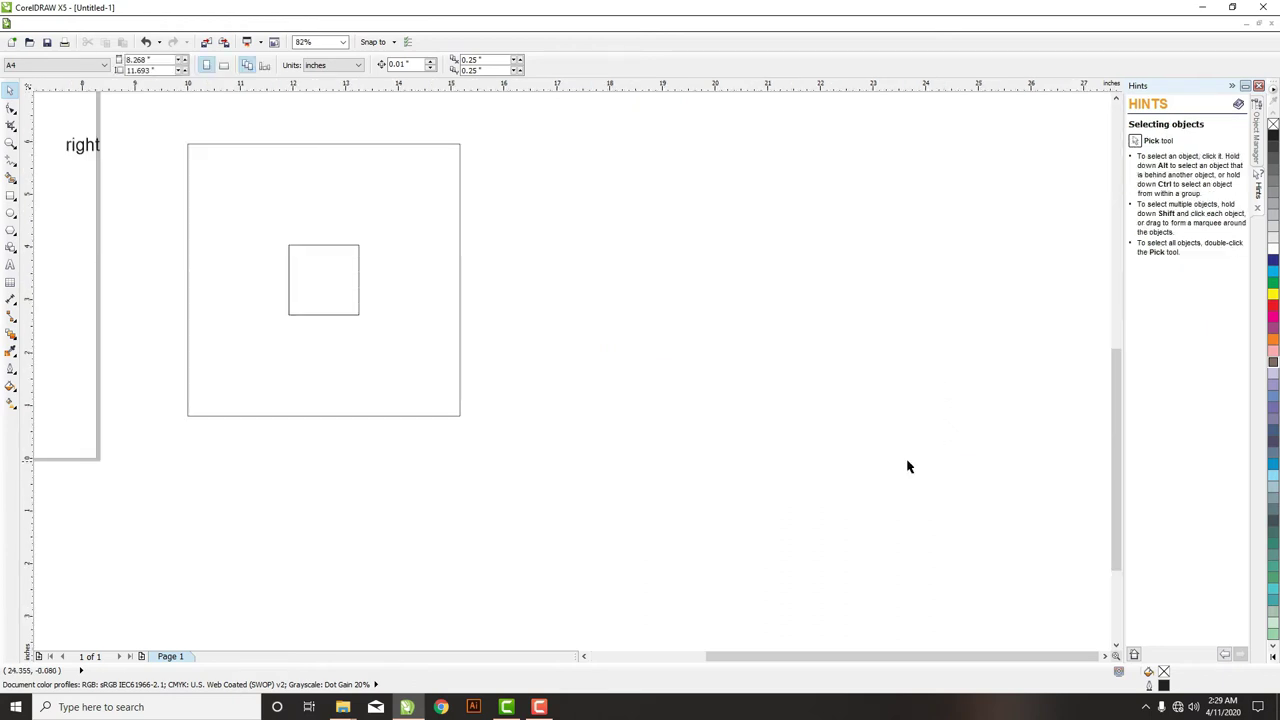
{"action": "left_click", "coordinate": [318, 274]}
{"action": "left_click_drag", "start_coordinate": [330, 268], "coordinate": [318, 493]}
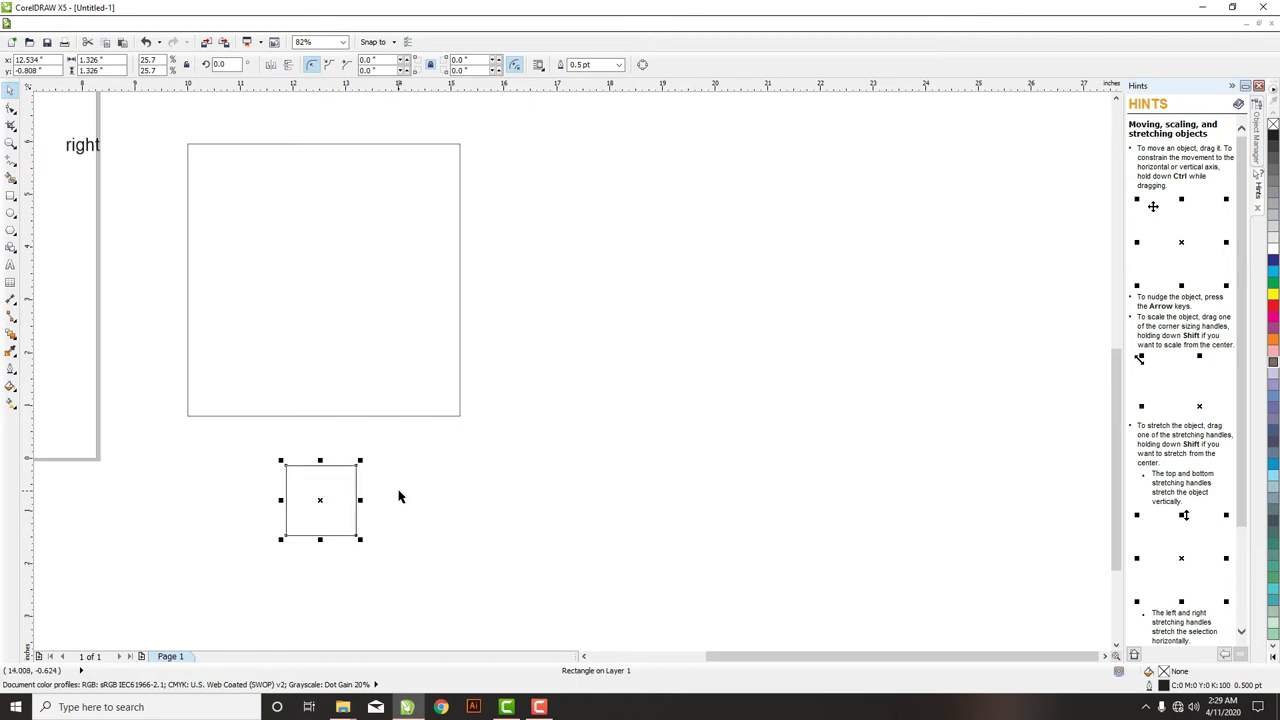
- Copy the small square horizontally three times to build a row of four, with centres about 1.53, 1.53 and 1.64 inches apart
{"action": "left_click_drag", "start_coordinate": [350, 503], "coordinate": [423, 503]}
{"action": "left_click", "coordinate": [475, 492]}
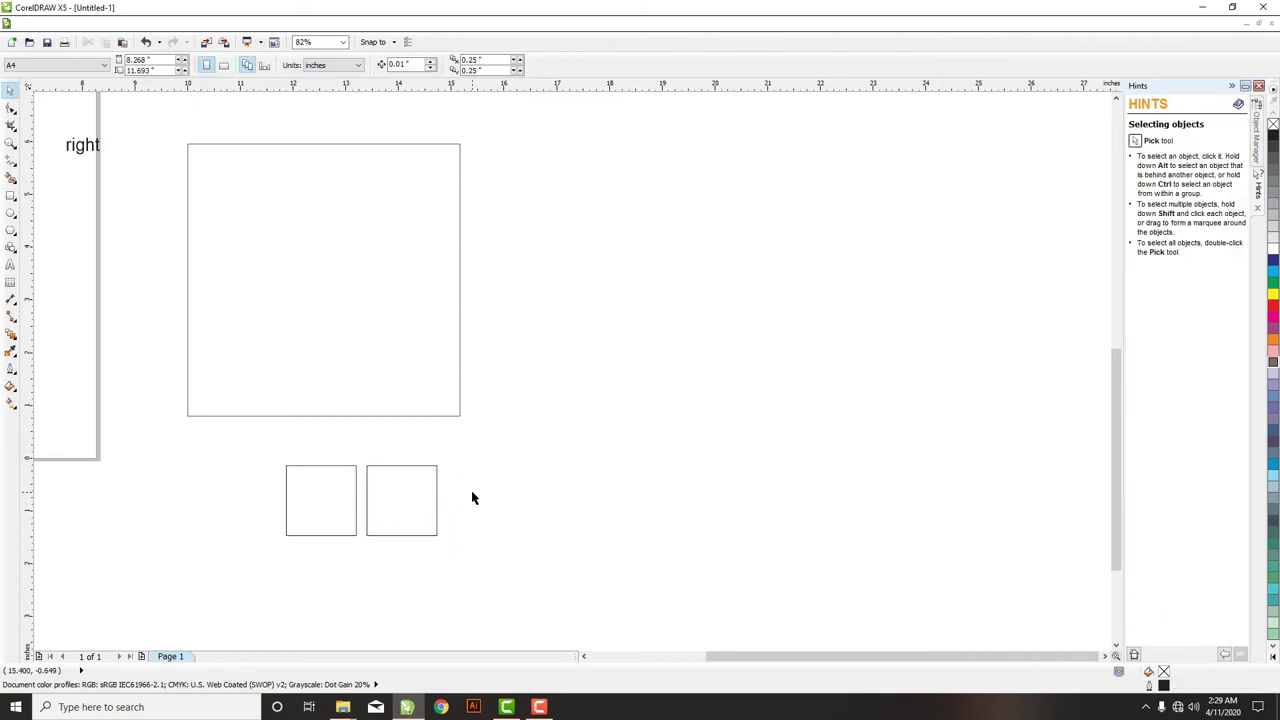
{"action": "left_click_drag", "start_coordinate": [452, 458], "coordinate": [360, 562]}
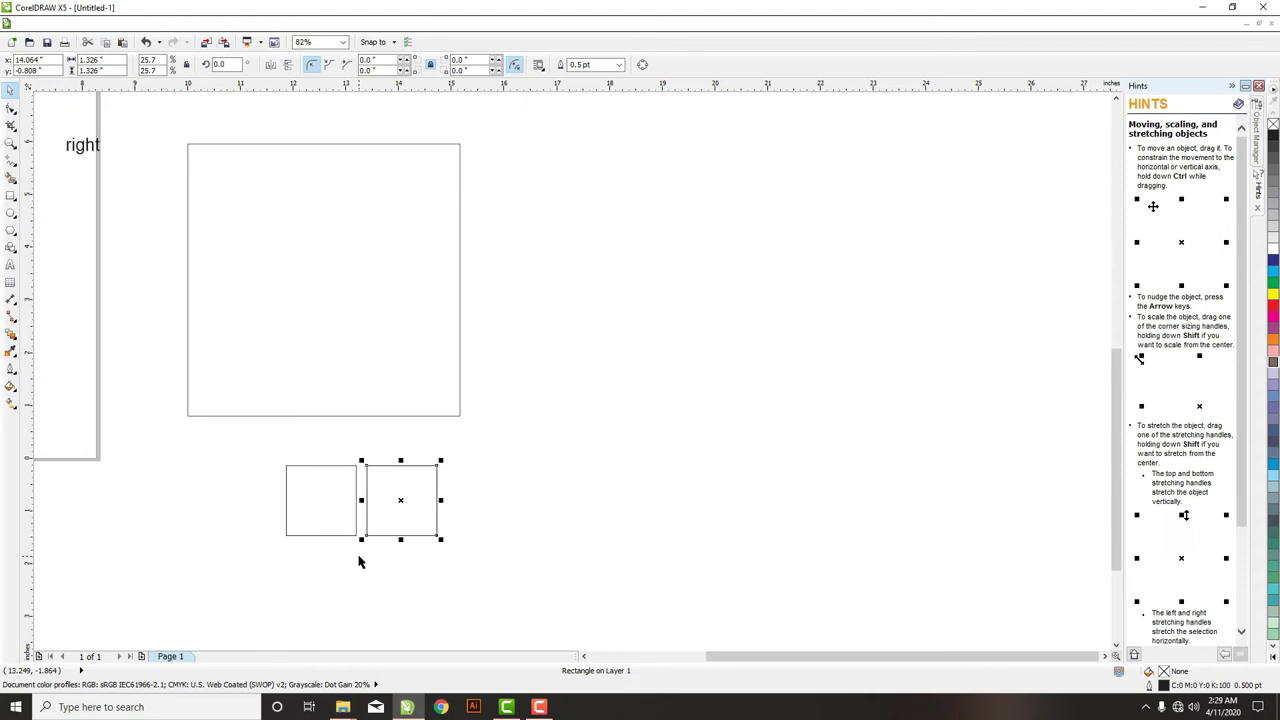
{"action": "left_click_drag", "start_coordinate": [391, 500], "coordinate": [475, 506]}
{"action": "left_click", "coordinate": [549, 507]}
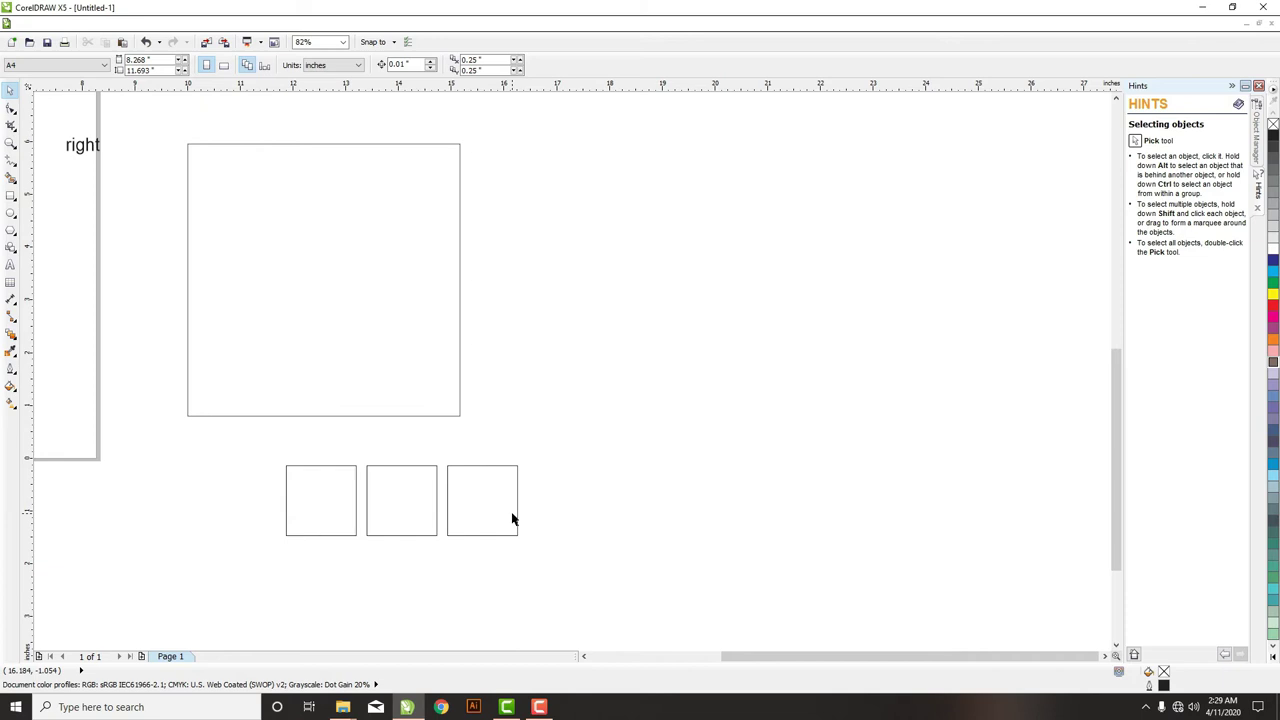
{"action": "left_click", "coordinate": [512, 519]}
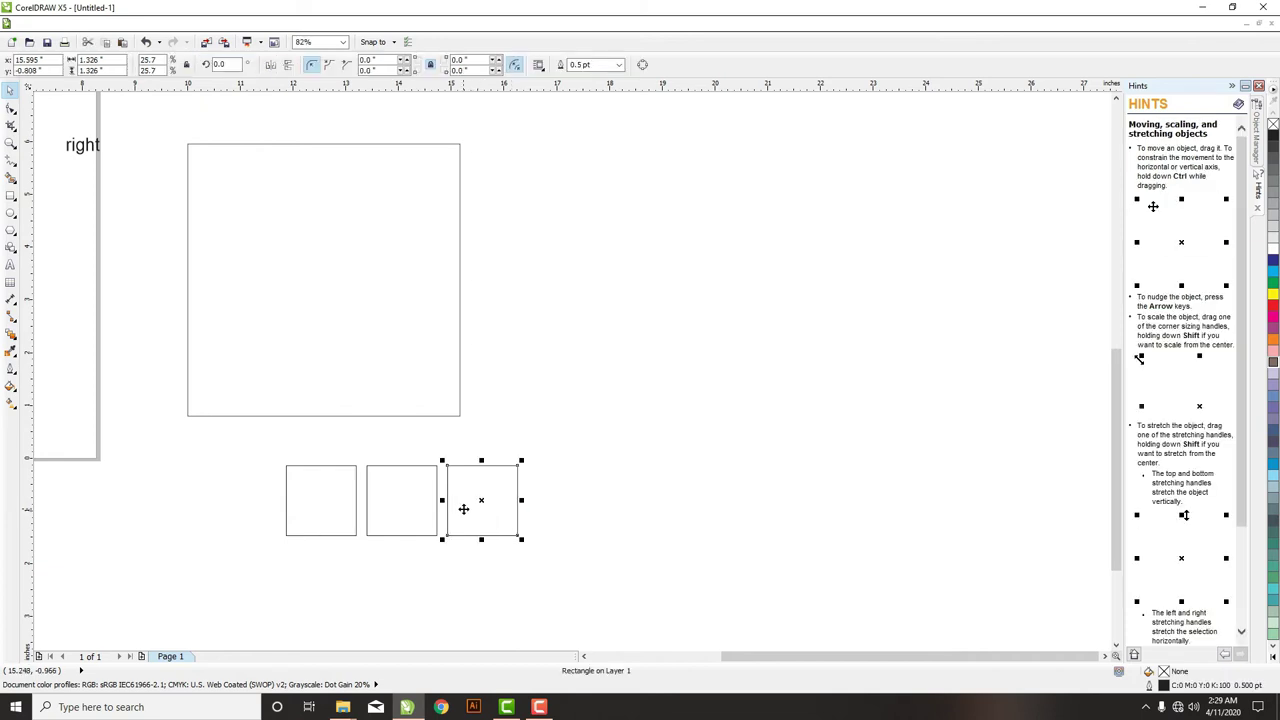
{"action": "left_click_drag", "start_coordinate": [463, 509], "coordinate": [550, 508]}
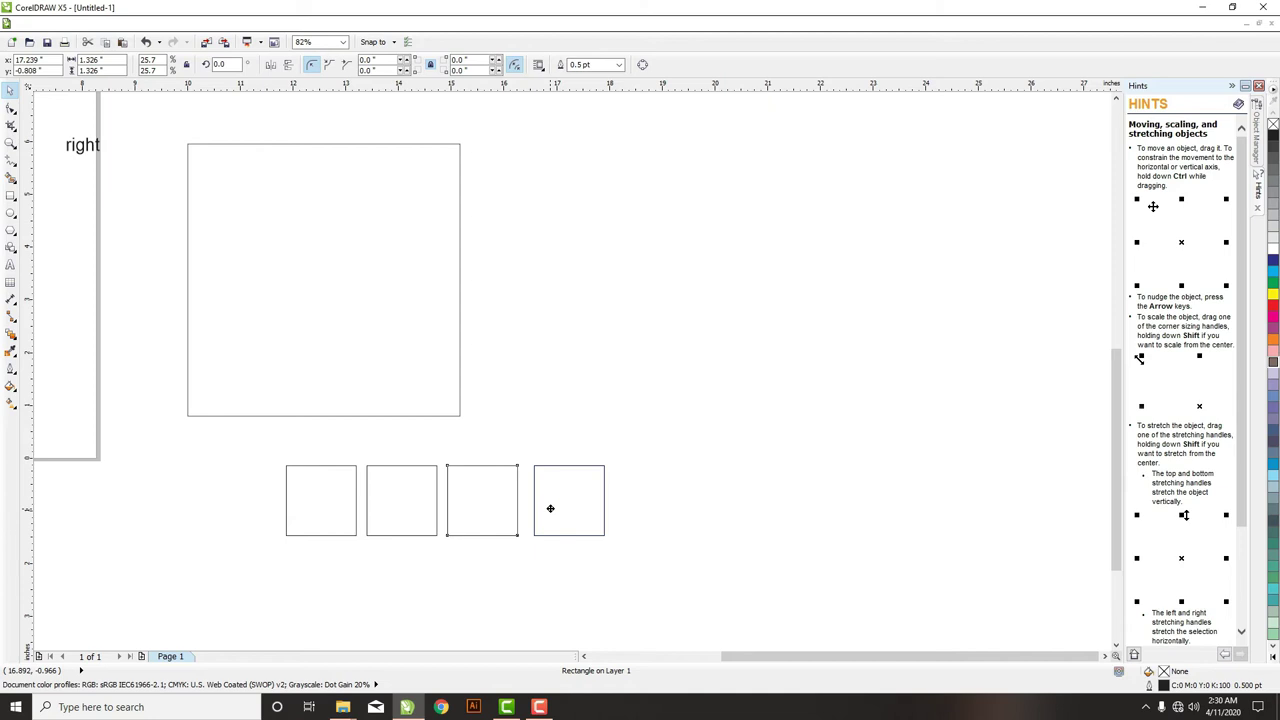
{"action": "left_click_drag", "start_coordinate": [550, 508], "coordinate": [550, 512]}
{"action": "left_click_drag", "start_coordinate": [550, 514], "coordinate": [550, 508]}
{"action": "left_click", "coordinate": [637, 553]}
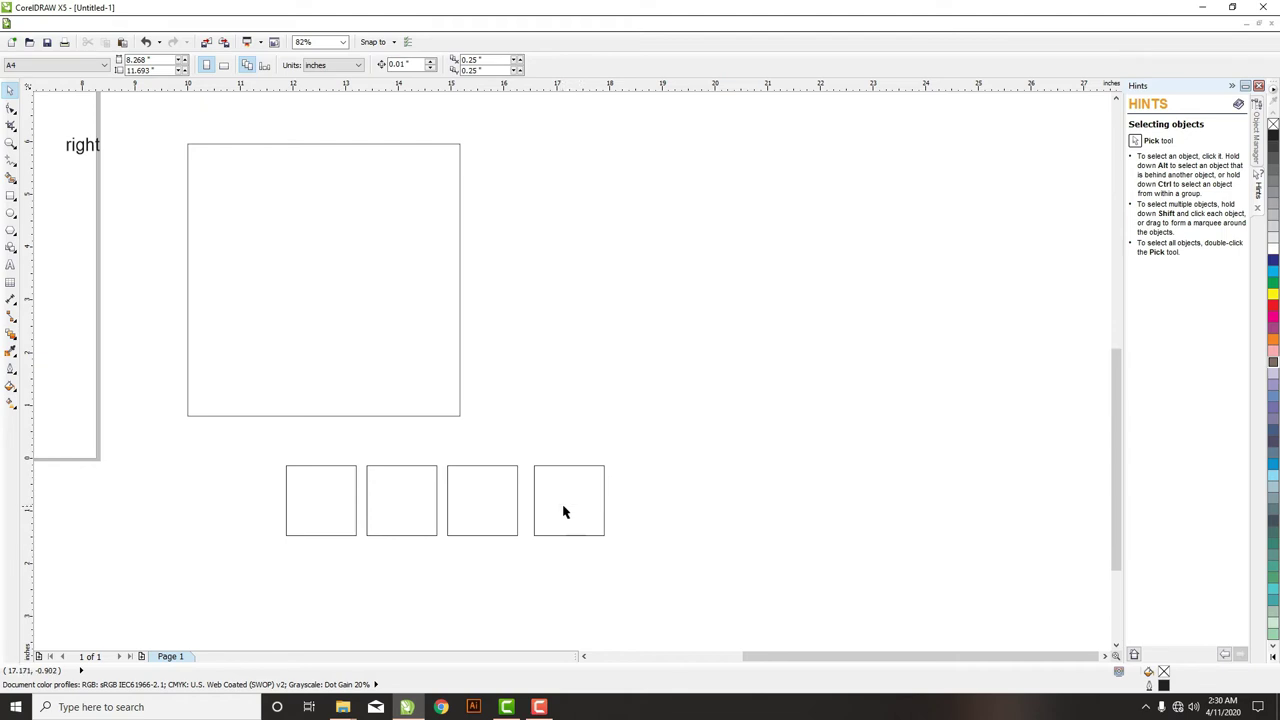
- Place a loose copy of the row's last square above and to the right of the row, and delete that copy
{"action": "left_click_drag", "start_coordinate": [563, 512], "coordinate": [707, 385]}
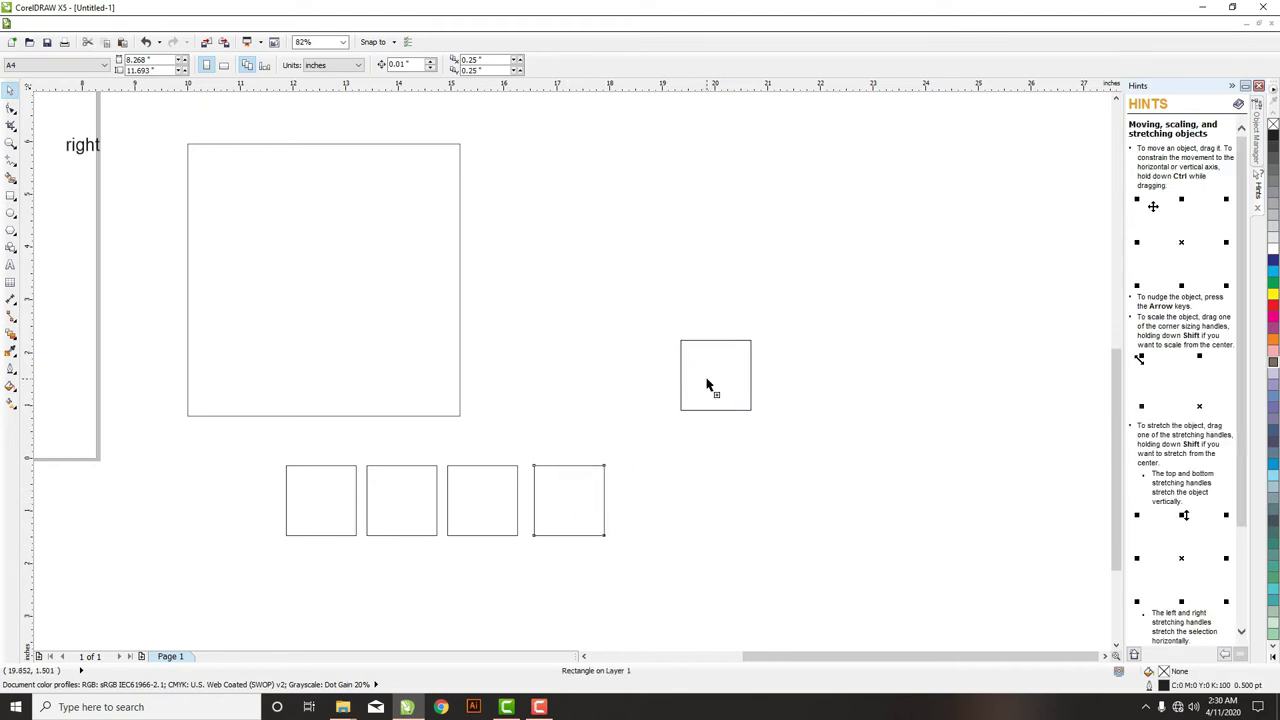
{"action": "left_click_drag", "start_coordinate": [707, 385], "coordinate": [707, 380]}
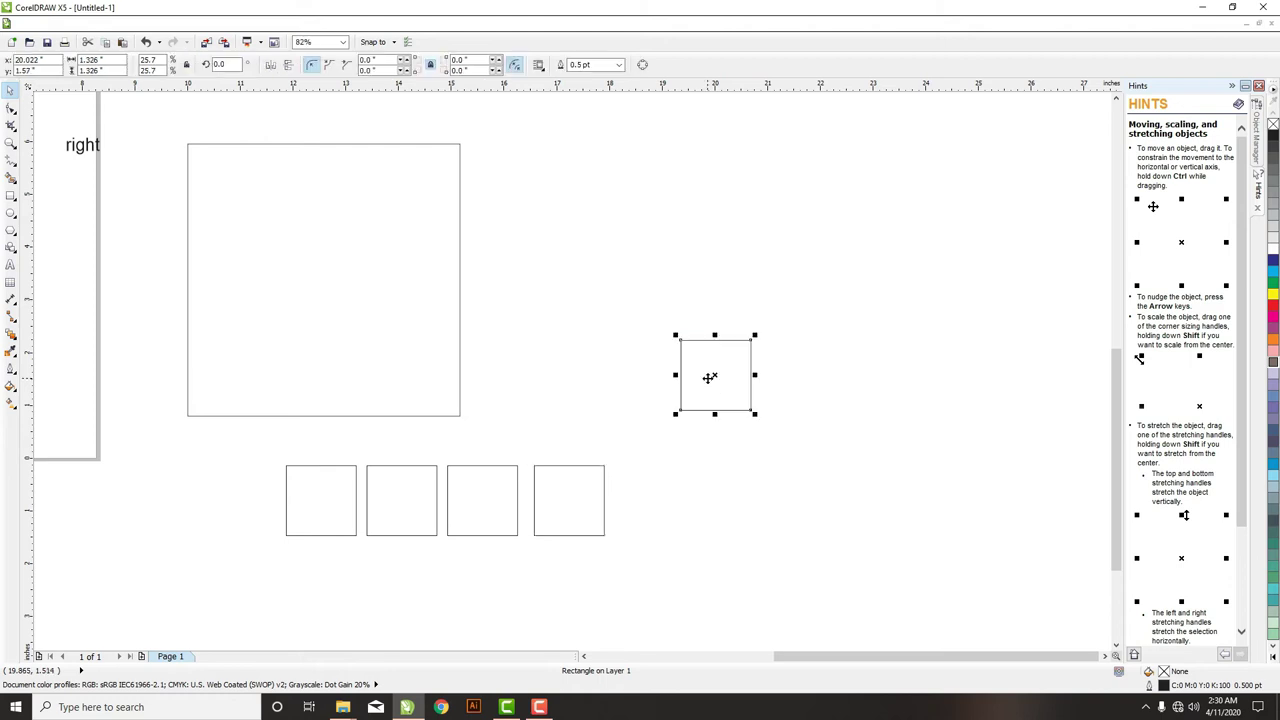
{"action": "key", "text": "Delete"}
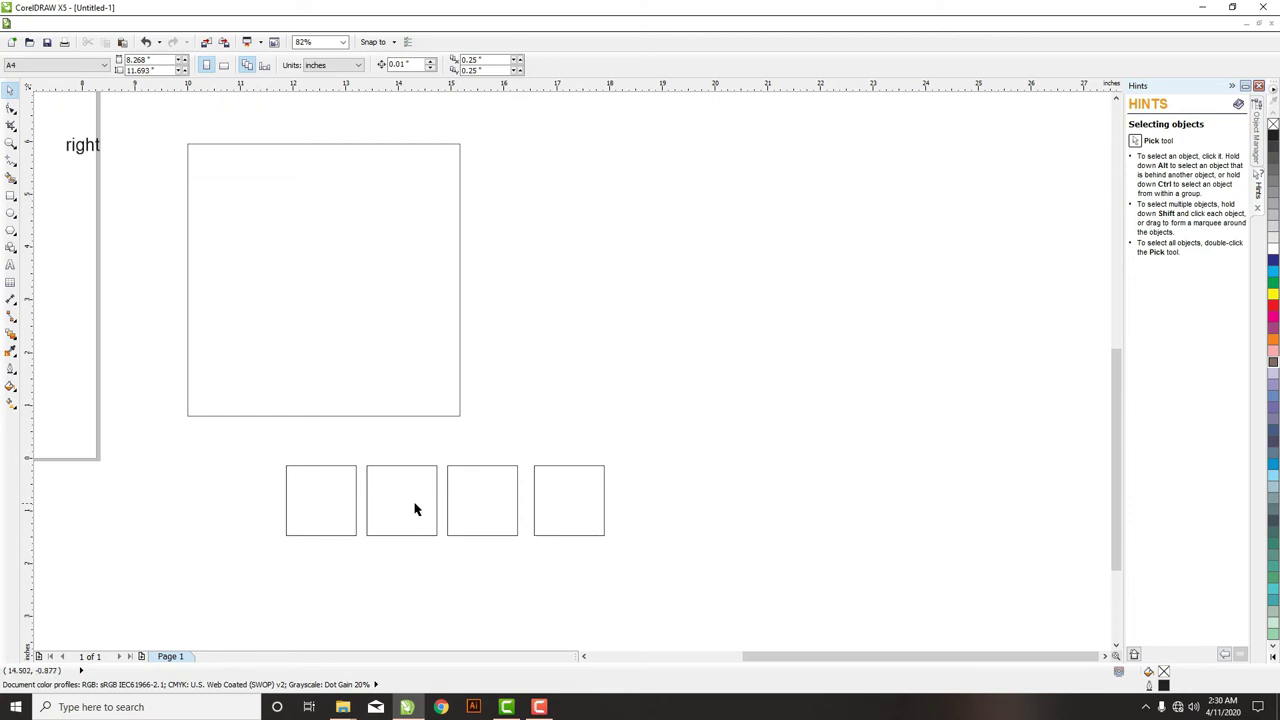
{"action": "left_click_drag", "start_coordinate": [361, 454], "coordinate": [356, 543]}
{"action": "left_click_drag", "start_coordinate": [522, 452], "coordinate": [529, 569]}
{"action": "left_click_drag", "start_coordinate": [217, 449], "coordinate": [648, 569]}
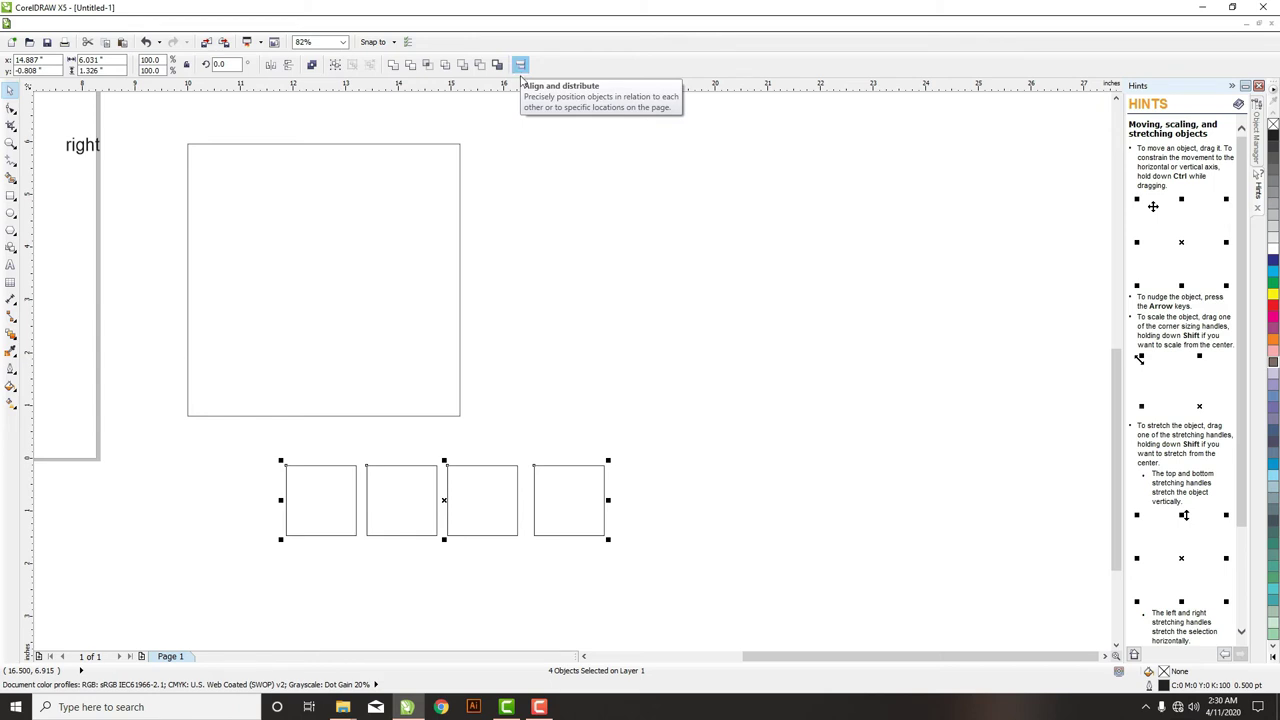
{"action": "left_click", "coordinate": [531, 147]}
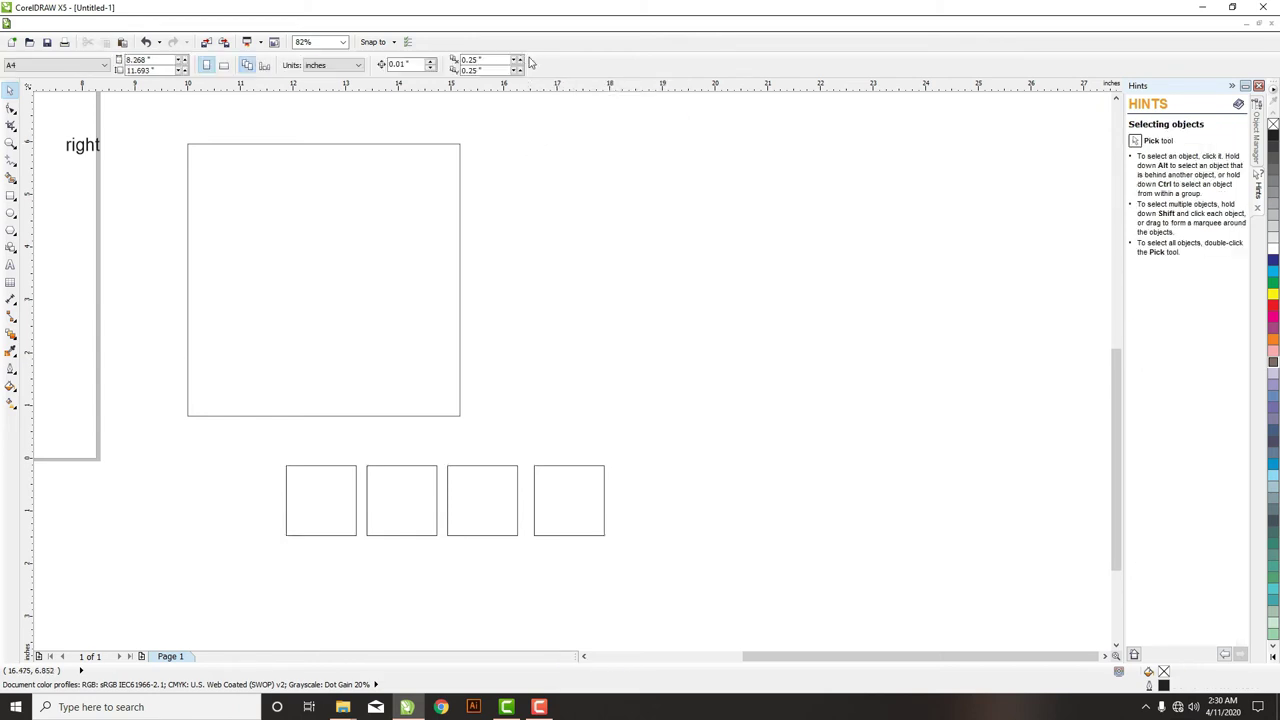
- Distribute the four small squares with equal horizontal spacing within the extent of the selection, and clear the selection
{"action": "left_click_drag", "start_coordinate": [221, 448], "coordinate": [621, 533]}
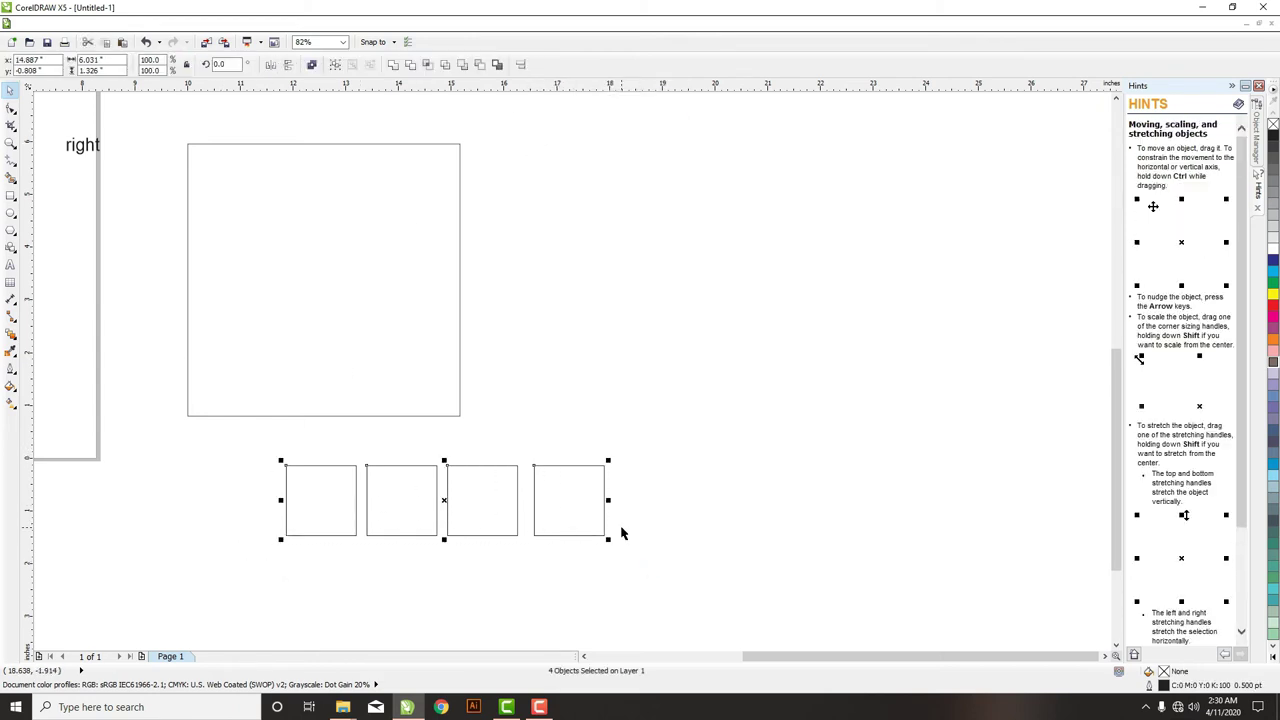
{"action": "left_click", "coordinate": [520, 65]}
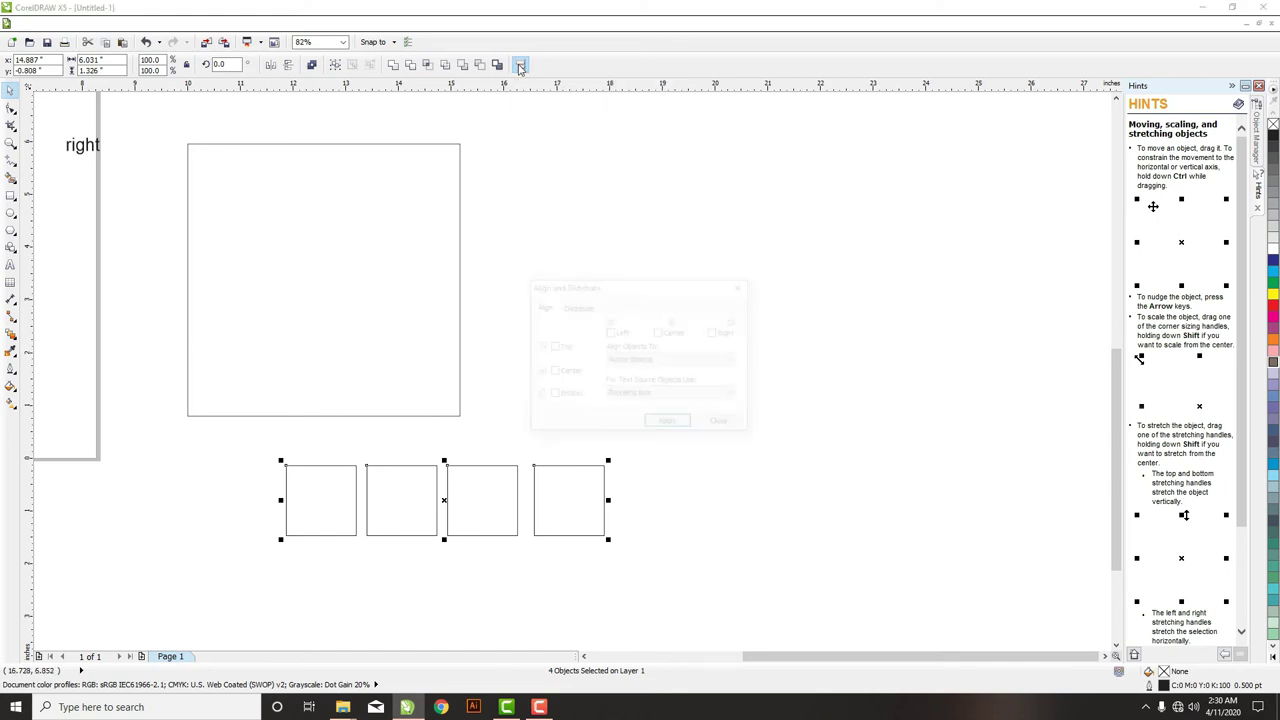
{"action": "left_click", "coordinate": [580, 307]}
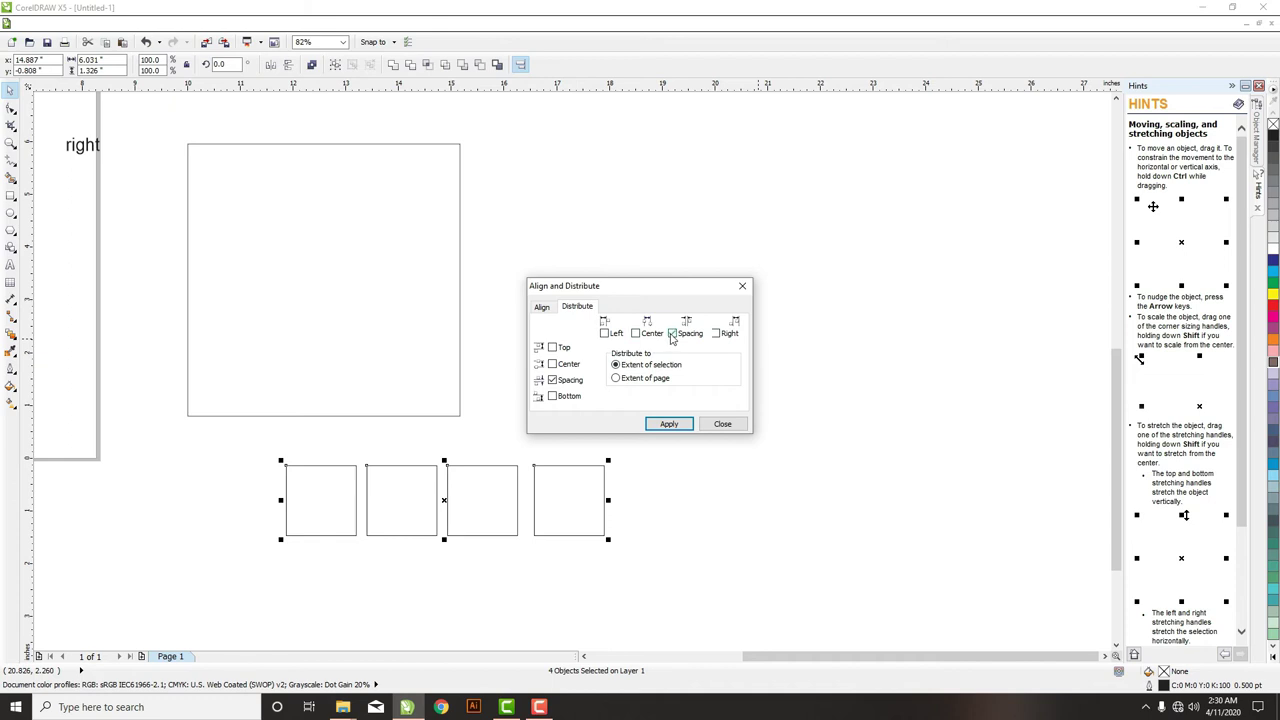
{"action": "left_click", "coordinate": [552, 379]}
{"action": "left_click", "coordinate": [668, 423]}
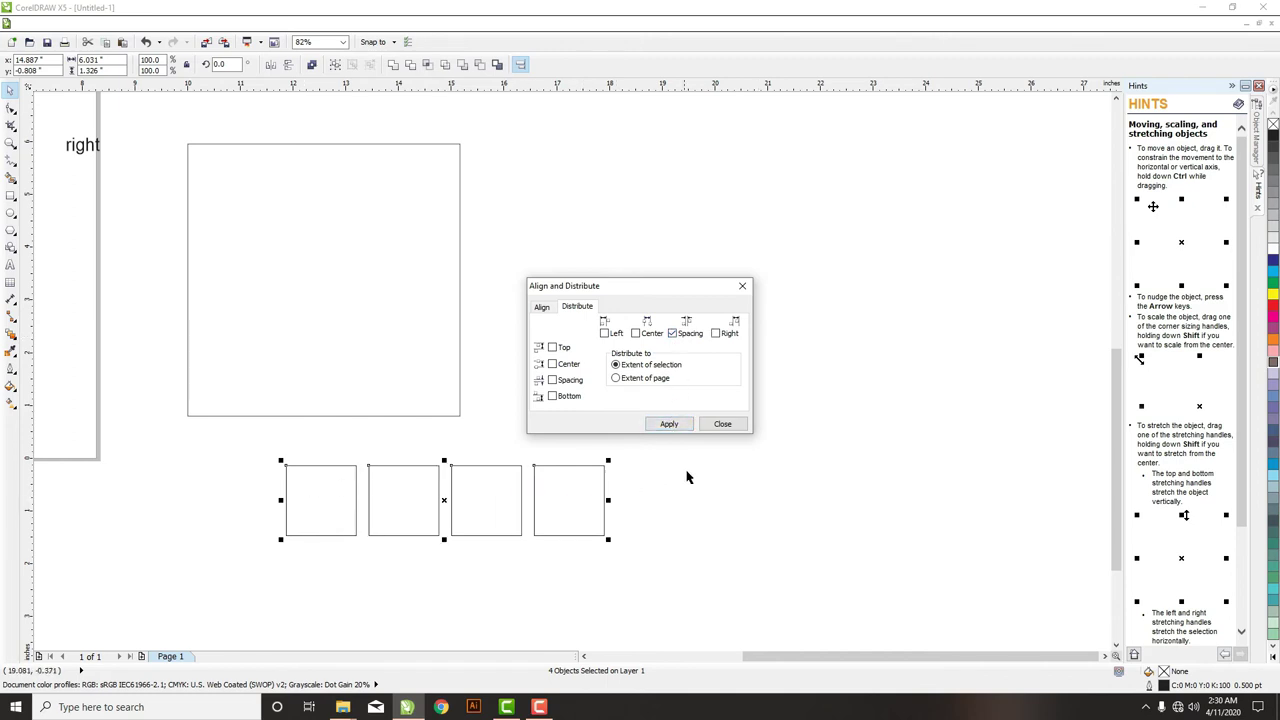
{"action": "left_click", "coordinate": [712, 424]}
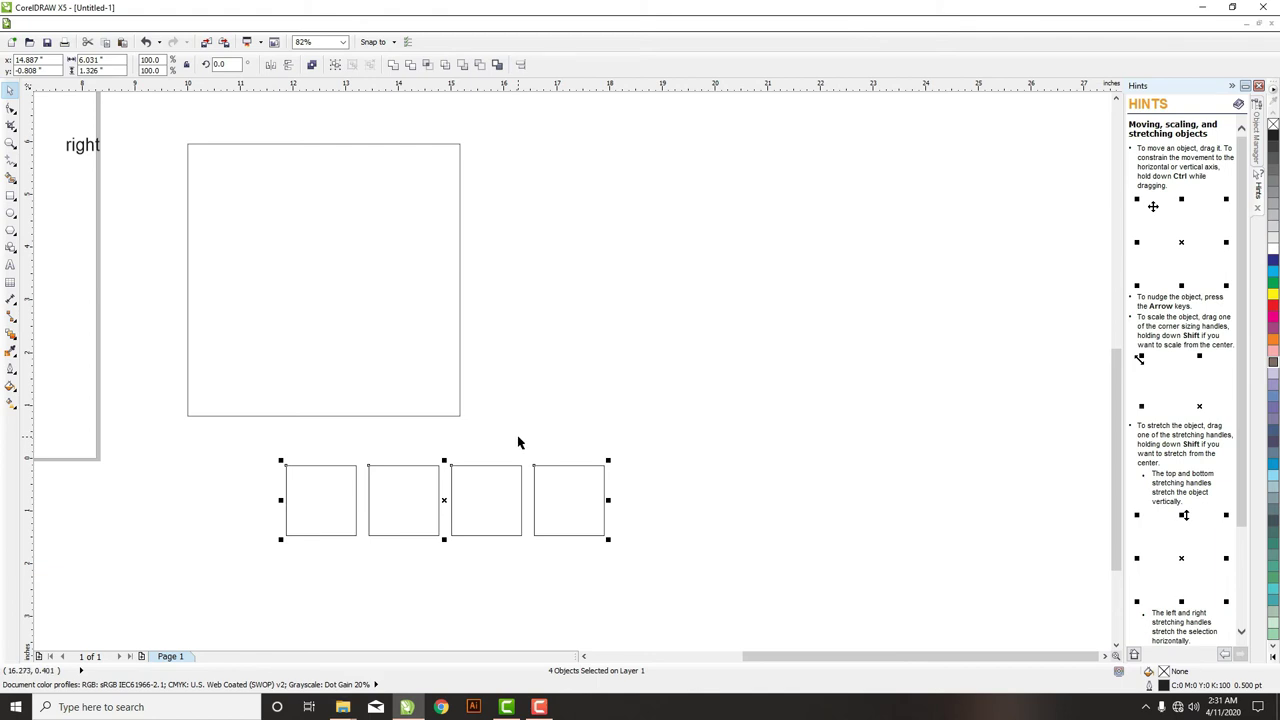
{"action": "left_click", "coordinate": [474, 586]}
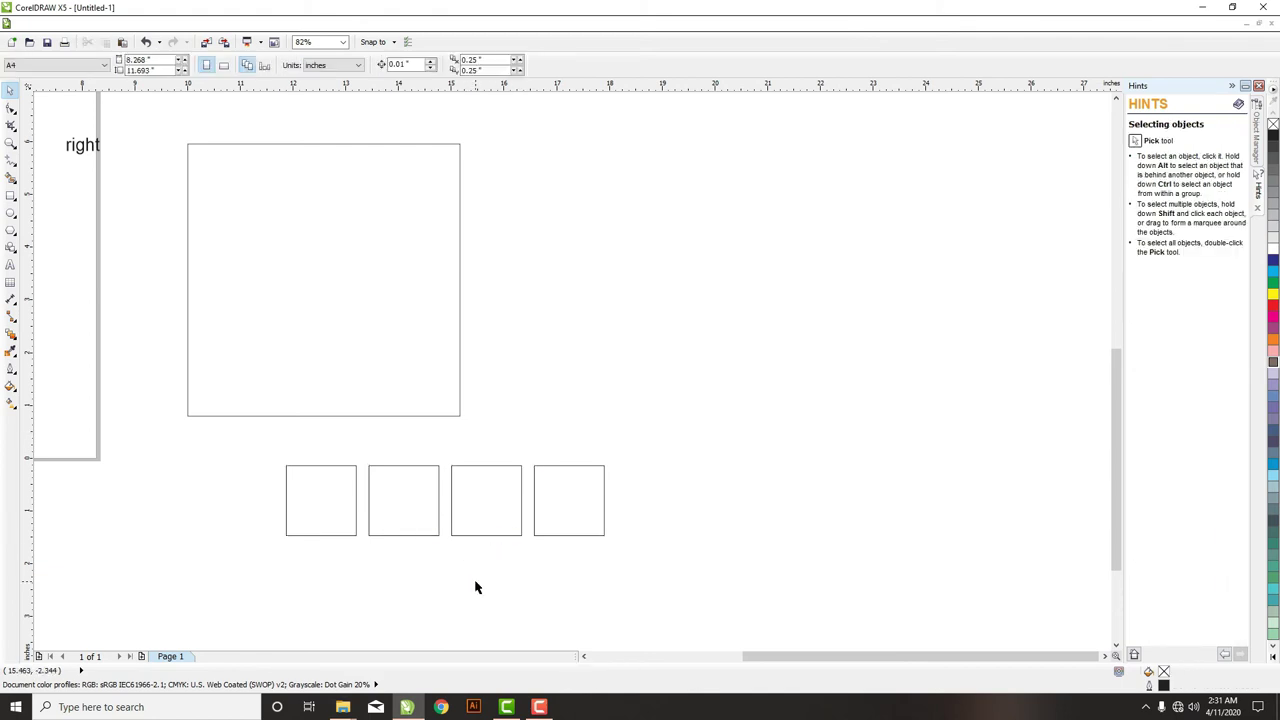
- Copy the row's last square about 1.59 inches to the right, and repeat the duplication five times to extend the row to ten squares
{"action": "left_click", "coordinate": [571, 511]}
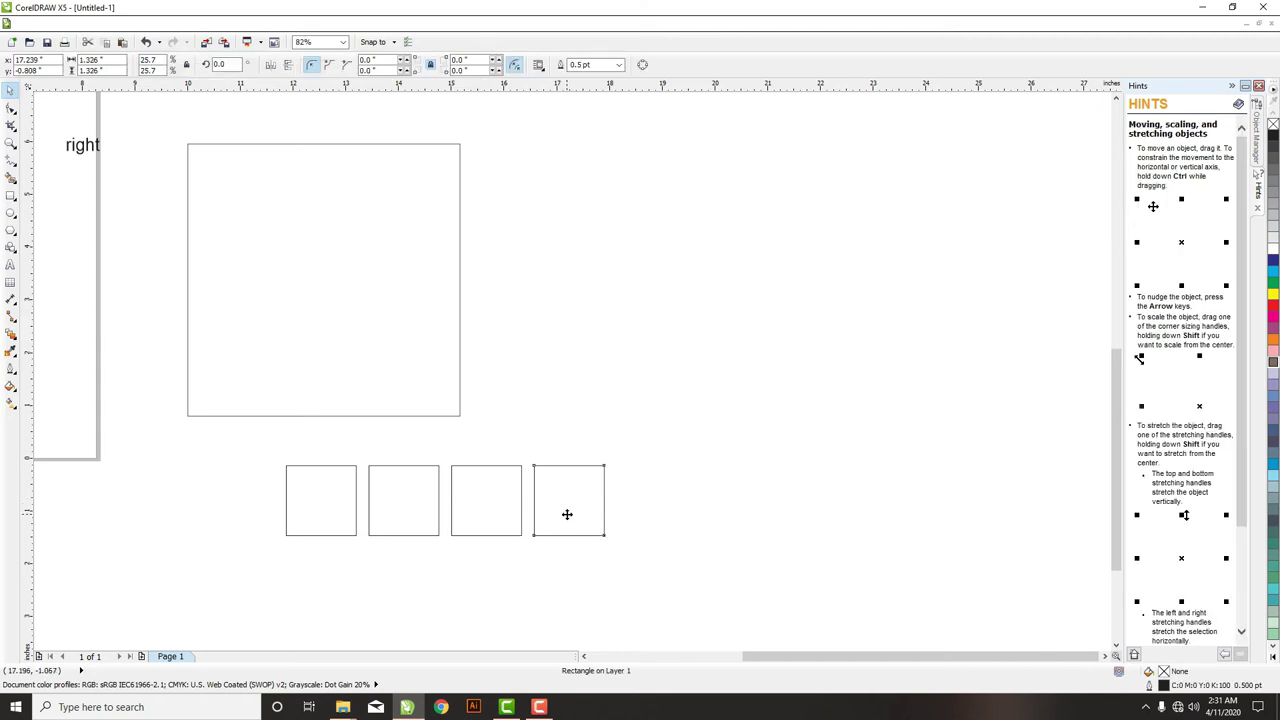
{"action": "left_click_drag", "start_coordinate": [566, 514], "coordinate": [651, 514]}
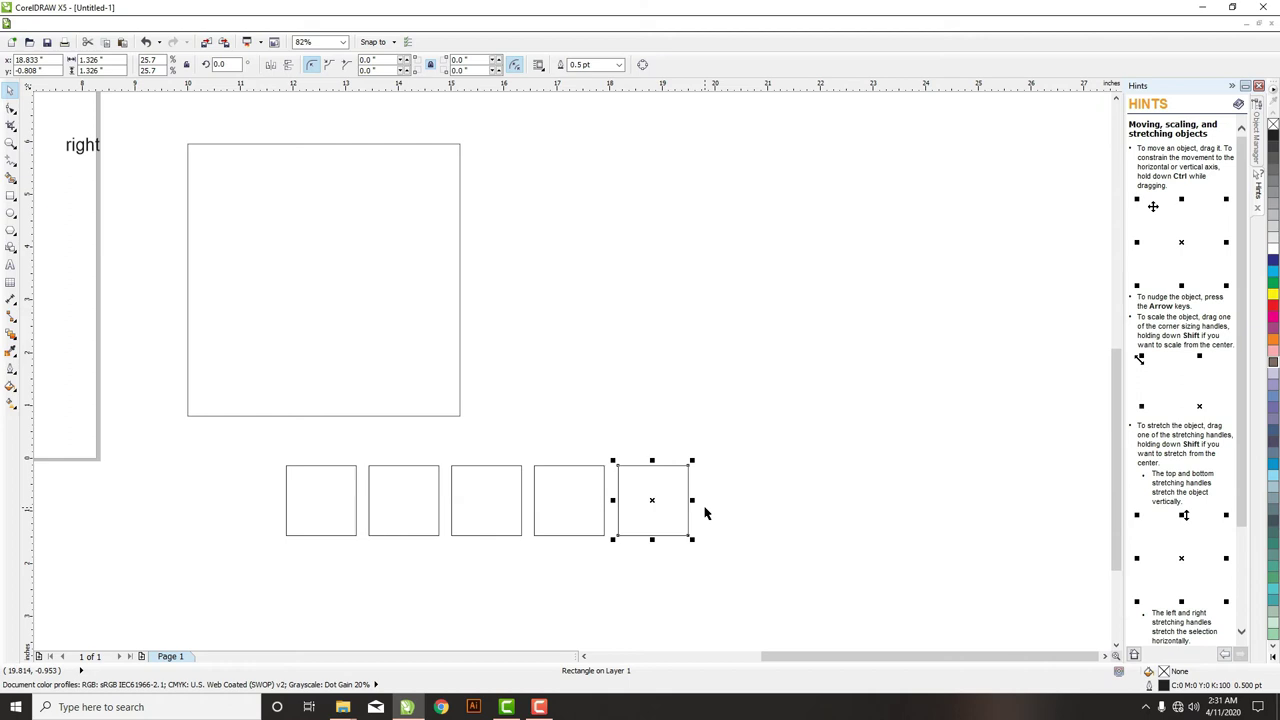
{"action": "key", "text": "ctrl+r"}
{"action": "key", "text": "ctrl+r"}
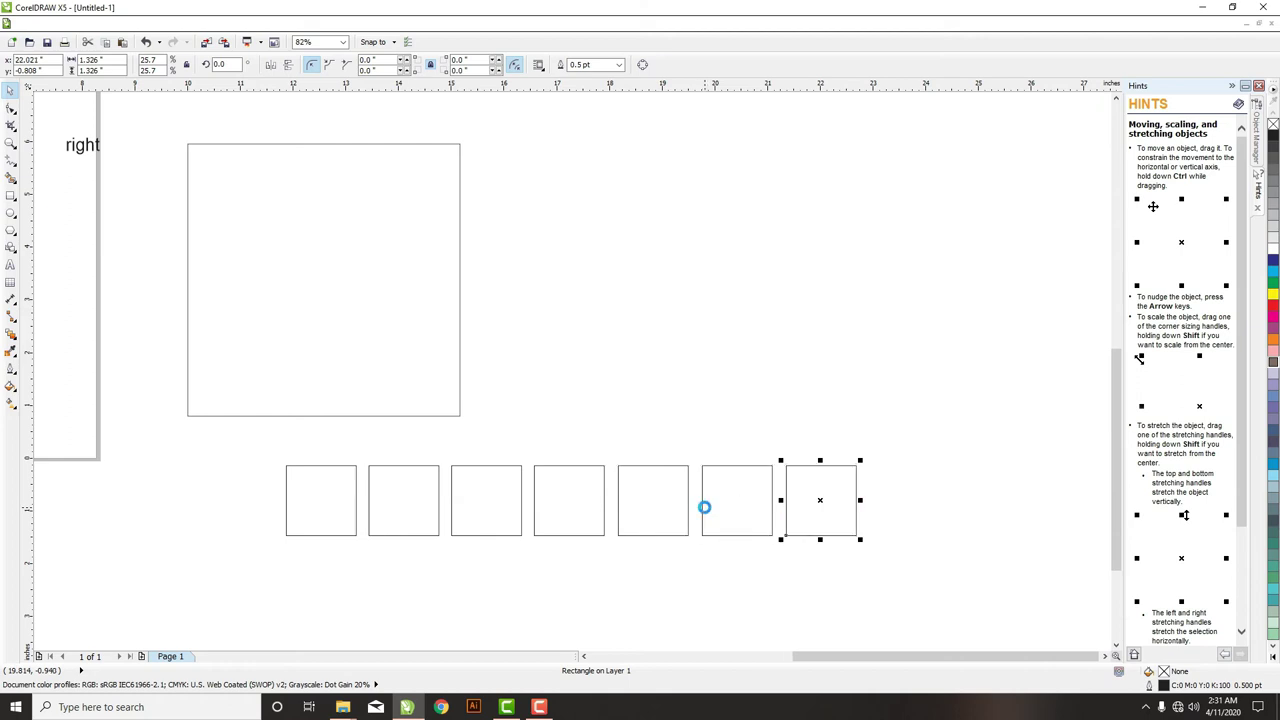
{"action": "key", "text": "ctrl+r"}
{"action": "key", "text": "ctrl+r"}
{"action": "key", "text": "ctrl+r"}
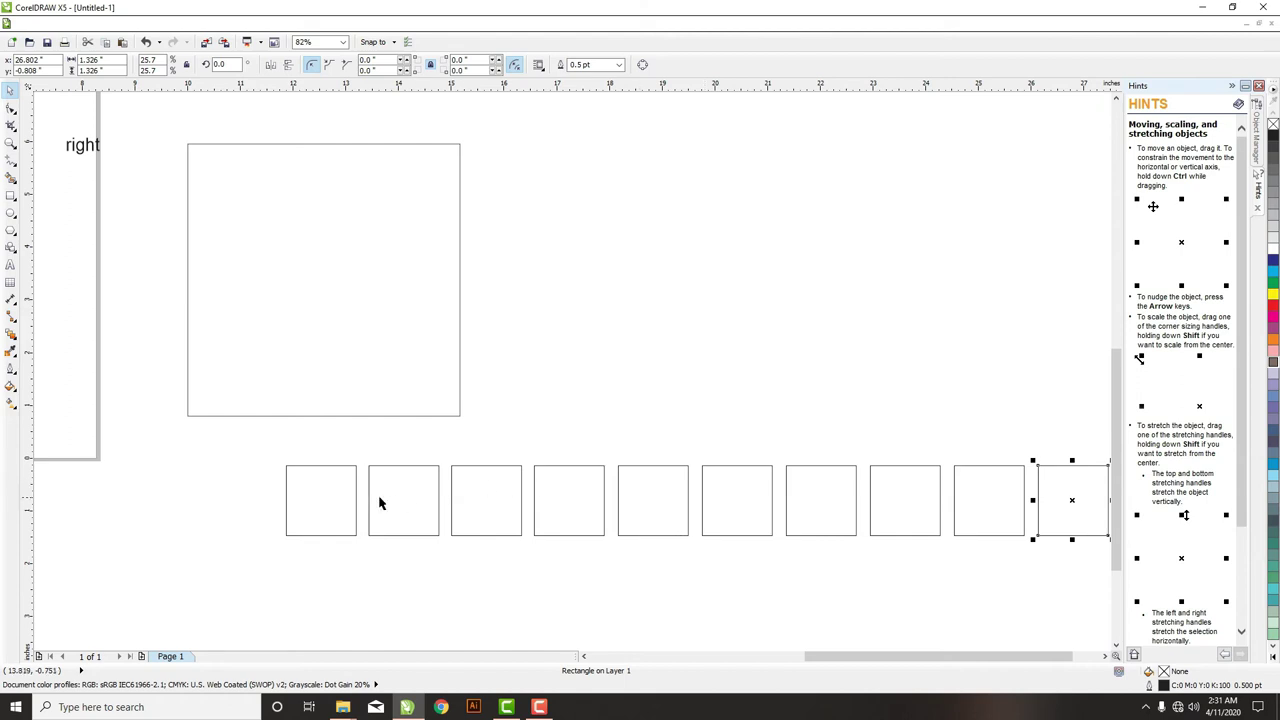
- Give the first square in the row a magenta outline
{"action": "left_click", "coordinate": [343, 497]}
{"action": "left_click", "coordinate": [343, 492]}
{"action": "right_click", "coordinate": [1273, 320]}
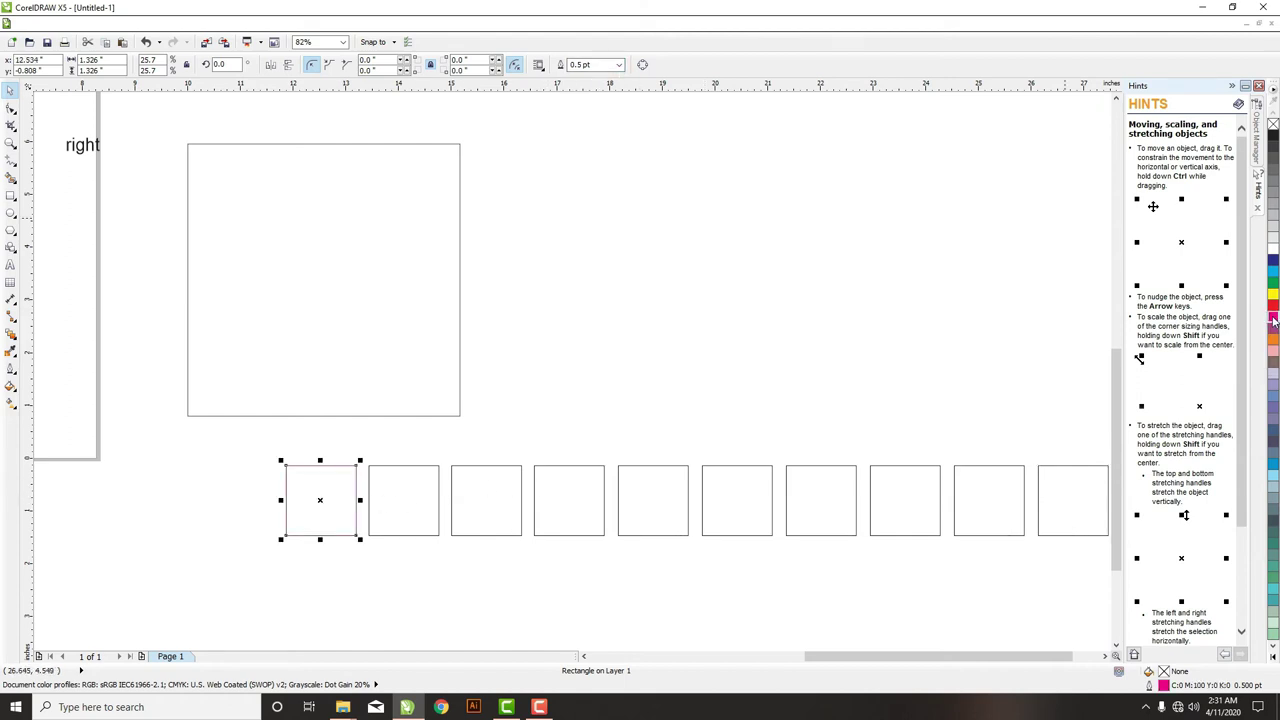
- Repeat the magenta outline on the second to seventh squares of the row, one square at a time, and clear the selection
{"action": "left_click", "coordinate": [398, 510]}
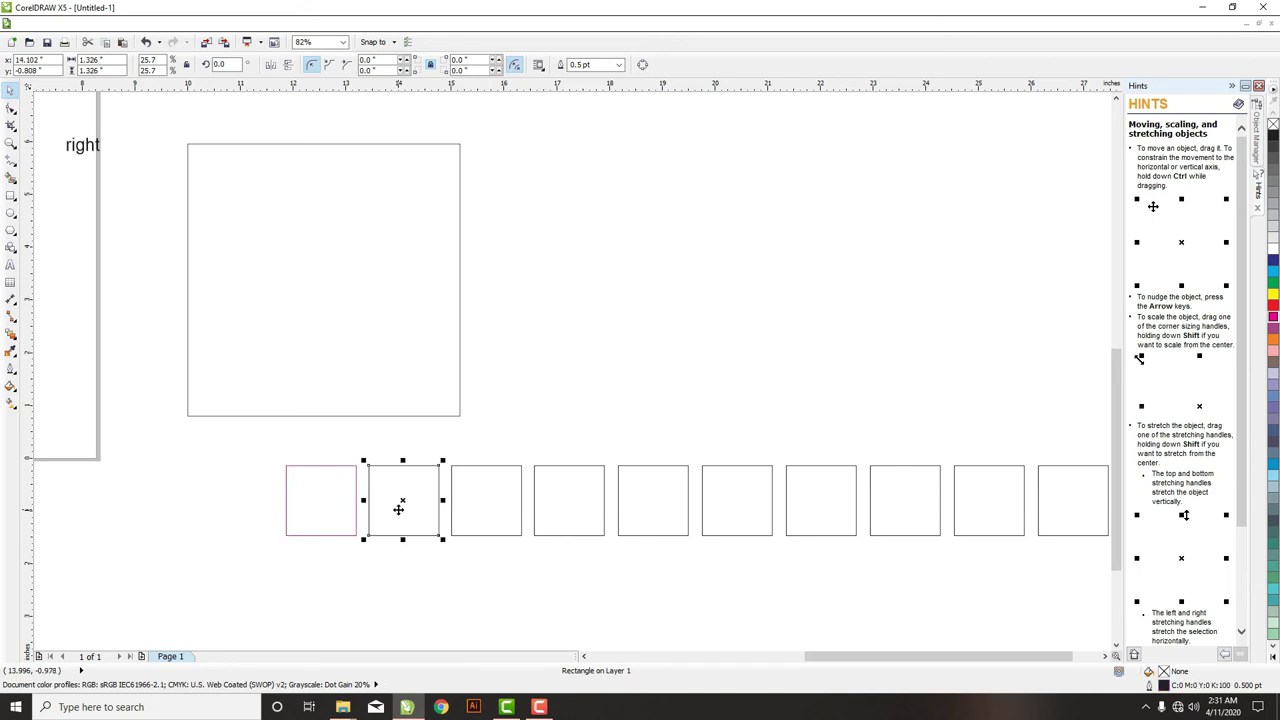
{"action": "key", "text": "ctrl+r"}
{"action": "left_click", "coordinate": [484, 506]}
{"action": "key", "text": "ctrl+r"}
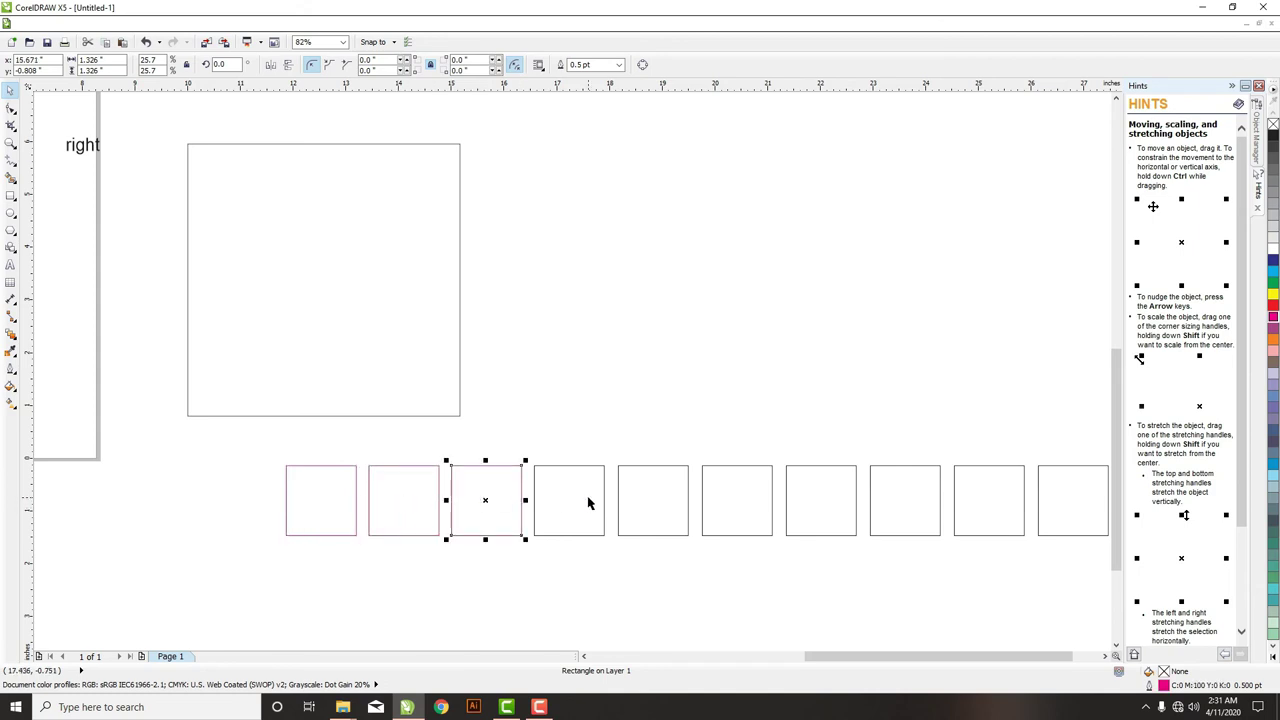
{"action": "left_click", "coordinate": [601, 497]}
{"action": "key", "text": "ctrl+r"}
{"action": "left_click", "coordinate": [680, 494]}
{"action": "key", "text": "ctrl+r"}
{"action": "left_click", "coordinate": [752, 493]}
{"action": "key", "text": "ctrl+r"}
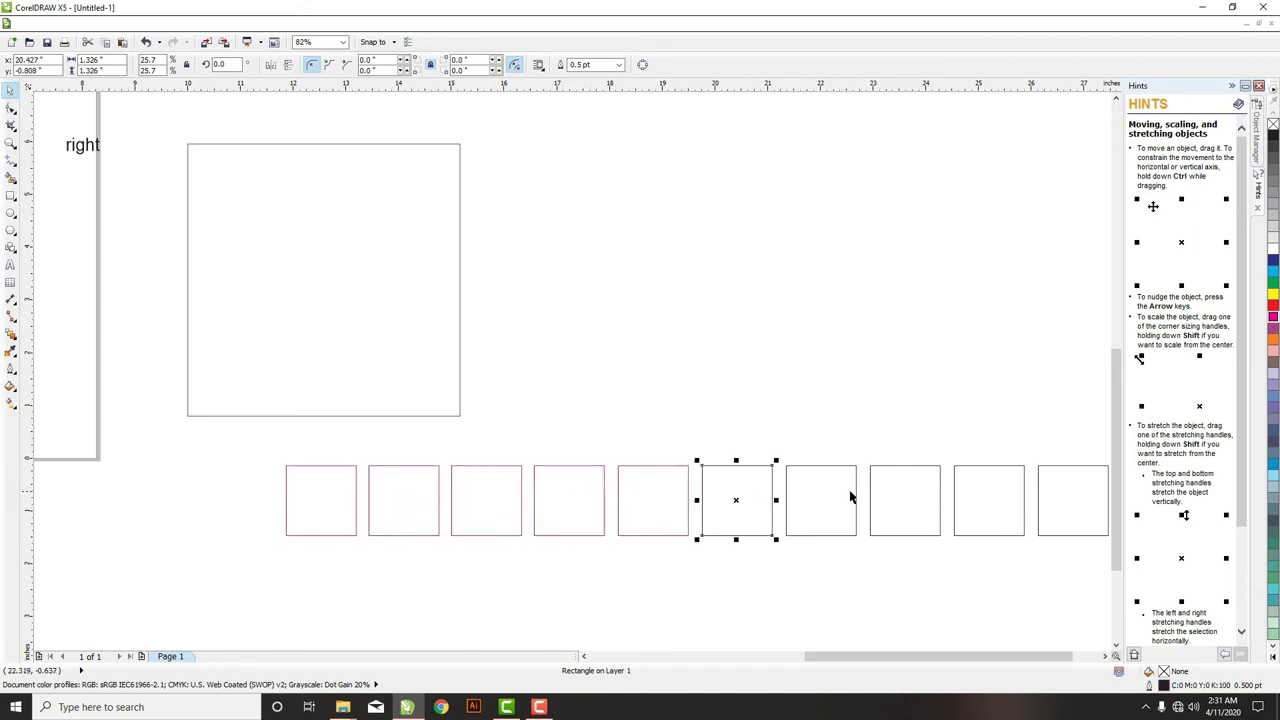
{"action": "left_click", "coordinate": [852, 493]}
{"action": "key", "text": "ctrl+r"}
{"action": "left_click", "coordinate": [816, 446]}
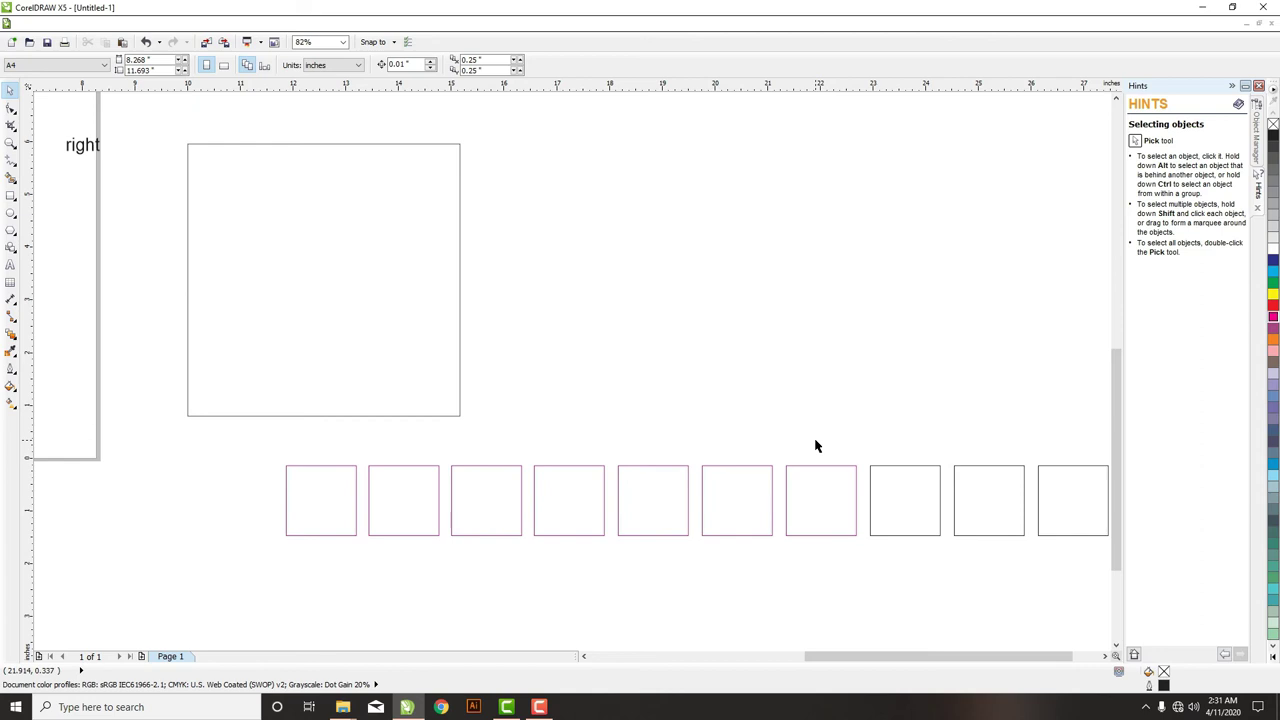
- Draw a nine-point complex star about 8.77 by 8.64 inches in the empty area left of the orange square, and fill it red
{"action": "scroll", "coordinate": [591, 448], "scroll_direction": "down", "scroll_amount": 5}
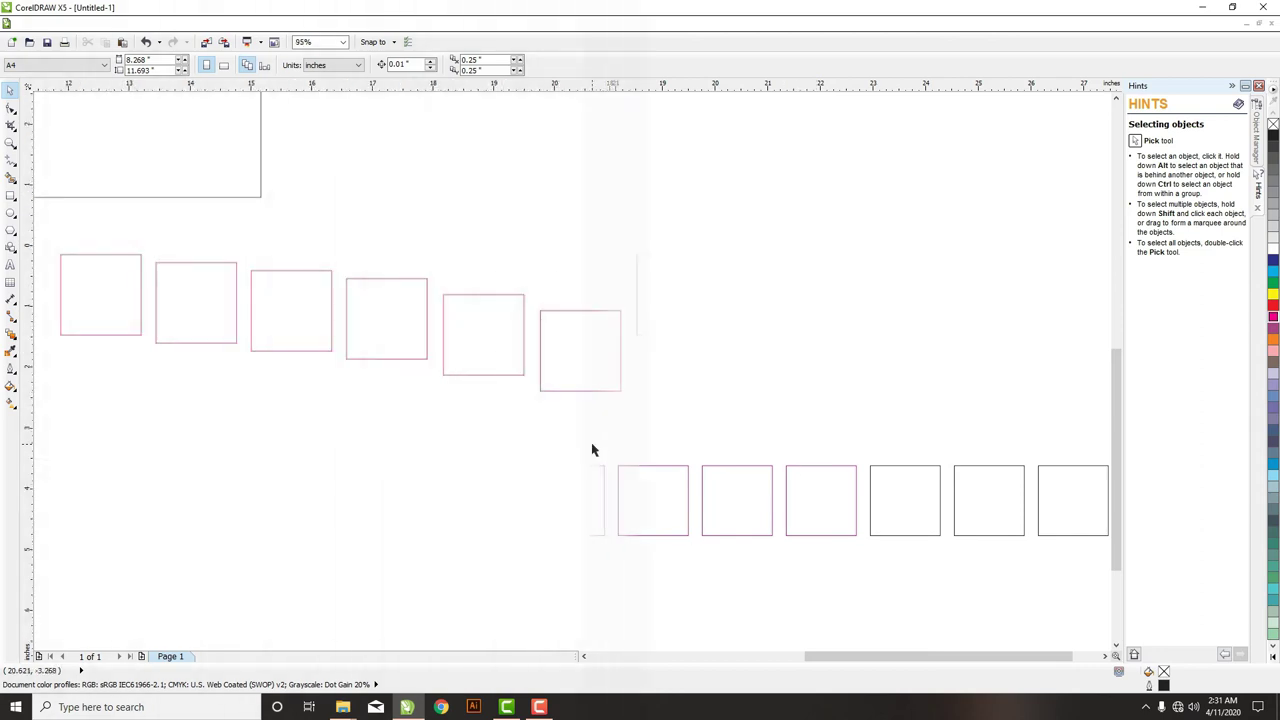
{"action": "scroll", "coordinate": [591, 448], "scroll_direction": "down", "scroll_amount": 2}
{"action": "key", "text": "z"}
{"action": "left_click_drag", "start_coordinate": [117, 280], "coordinate": [464, 470]}
{"action": "key", "text": "space"}
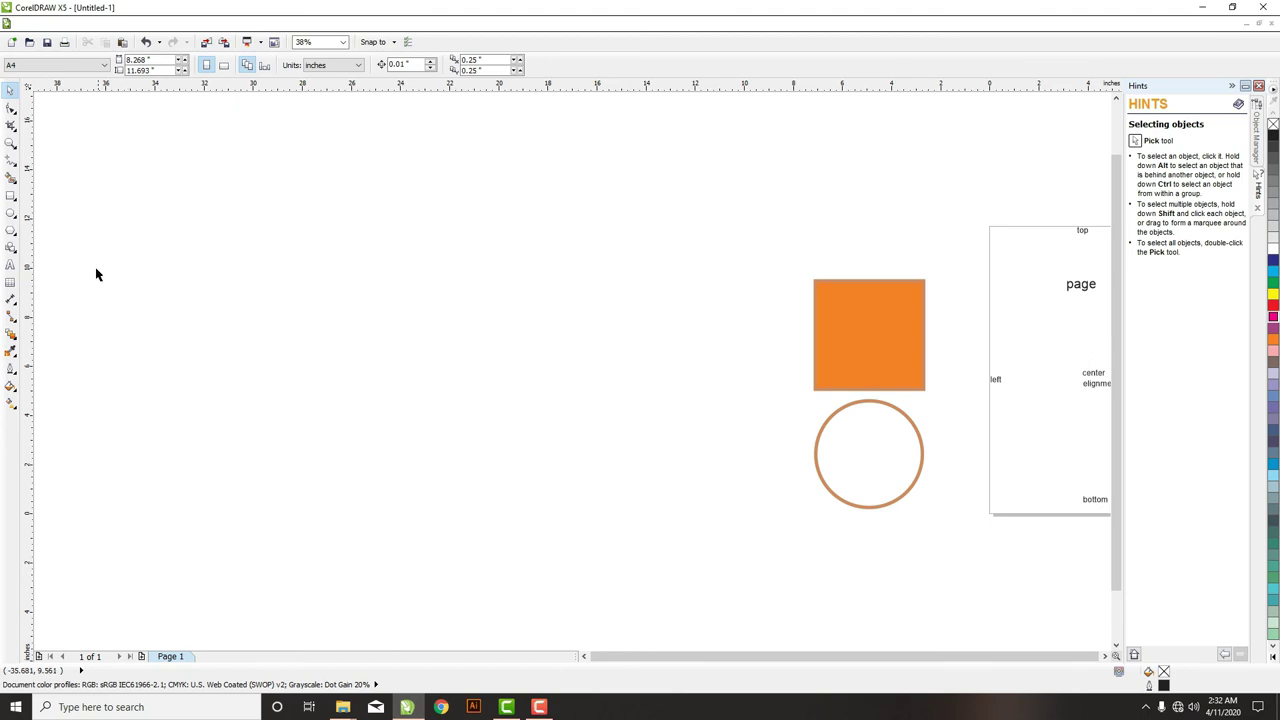
{"action": "left_click", "coordinate": [14, 236]}
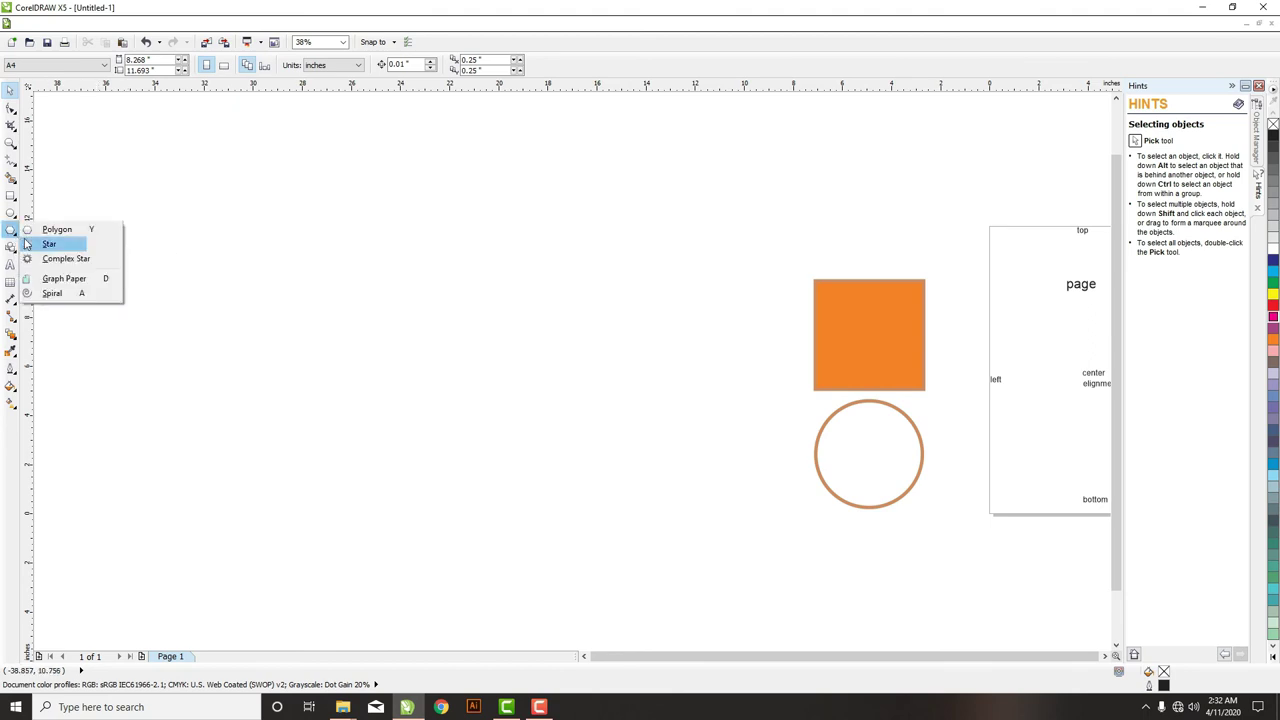
{"action": "left_click", "coordinate": [66, 259]}
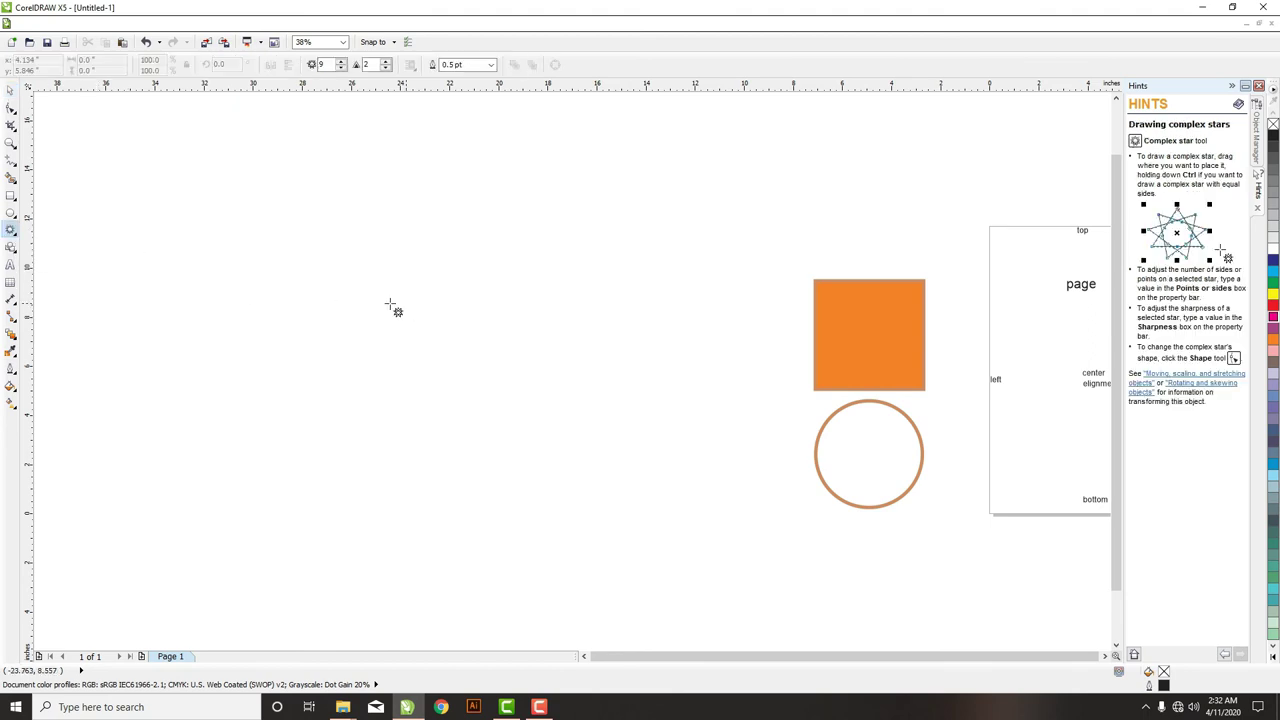
{"action": "left_click_drag", "start_coordinate": [229, 271], "coordinate": [445, 486]}
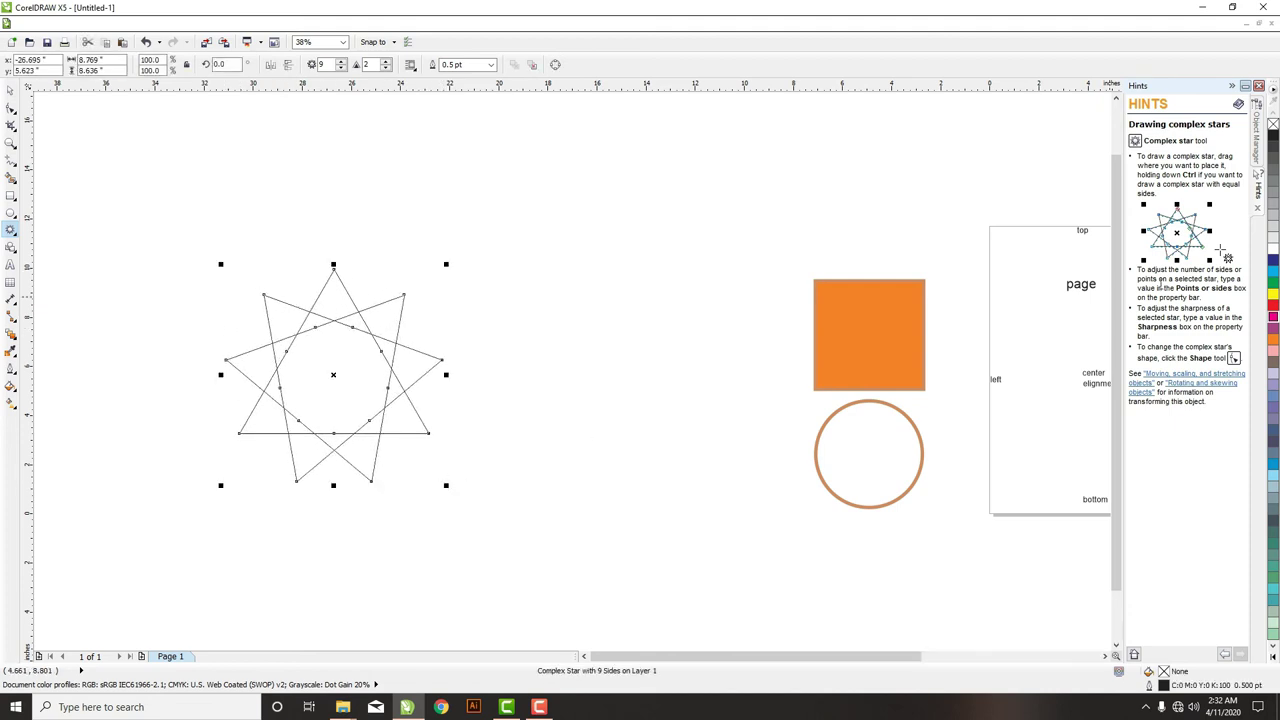
{"action": "left_click", "coordinate": [1273, 316]}
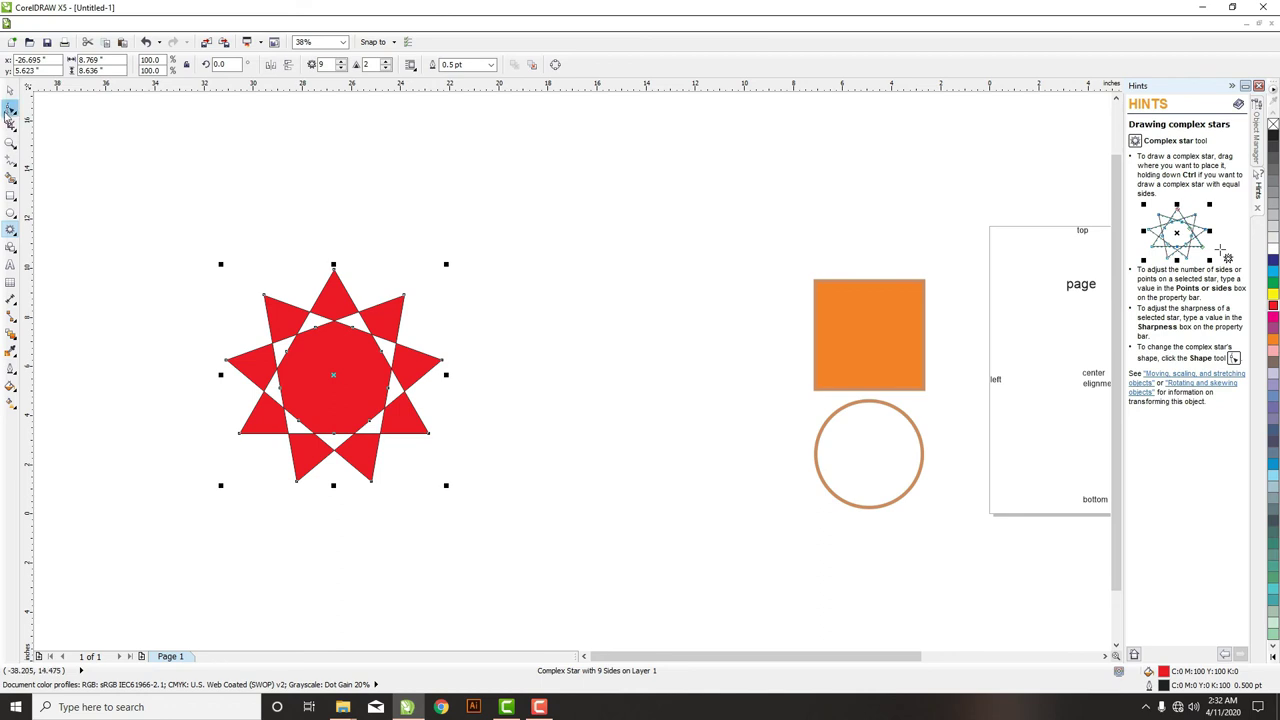
- Reshape the red star into a pinwheel about 10.56 by 10.4 inches by pulling its upper-left point node across to the opposite side
{"action": "left_click", "coordinate": [10, 110]}
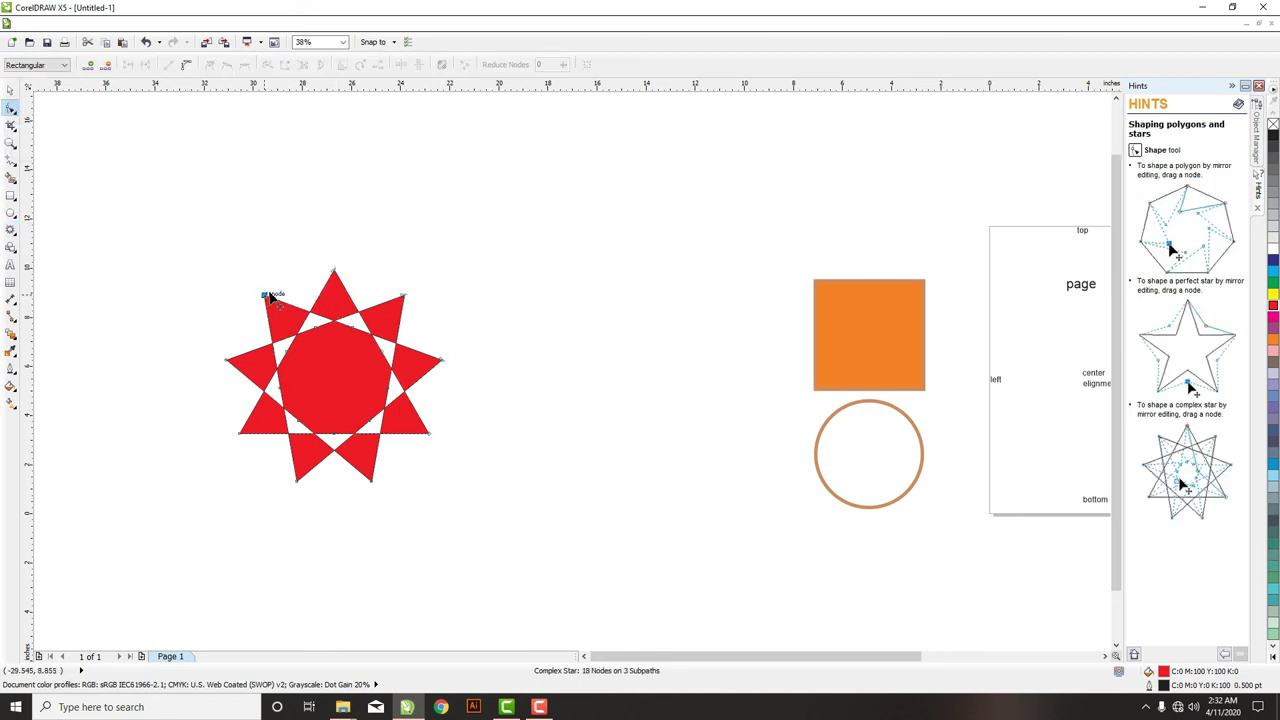
{"action": "left_click_drag", "start_coordinate": [269, 291], "coordinate": [466, 360]}
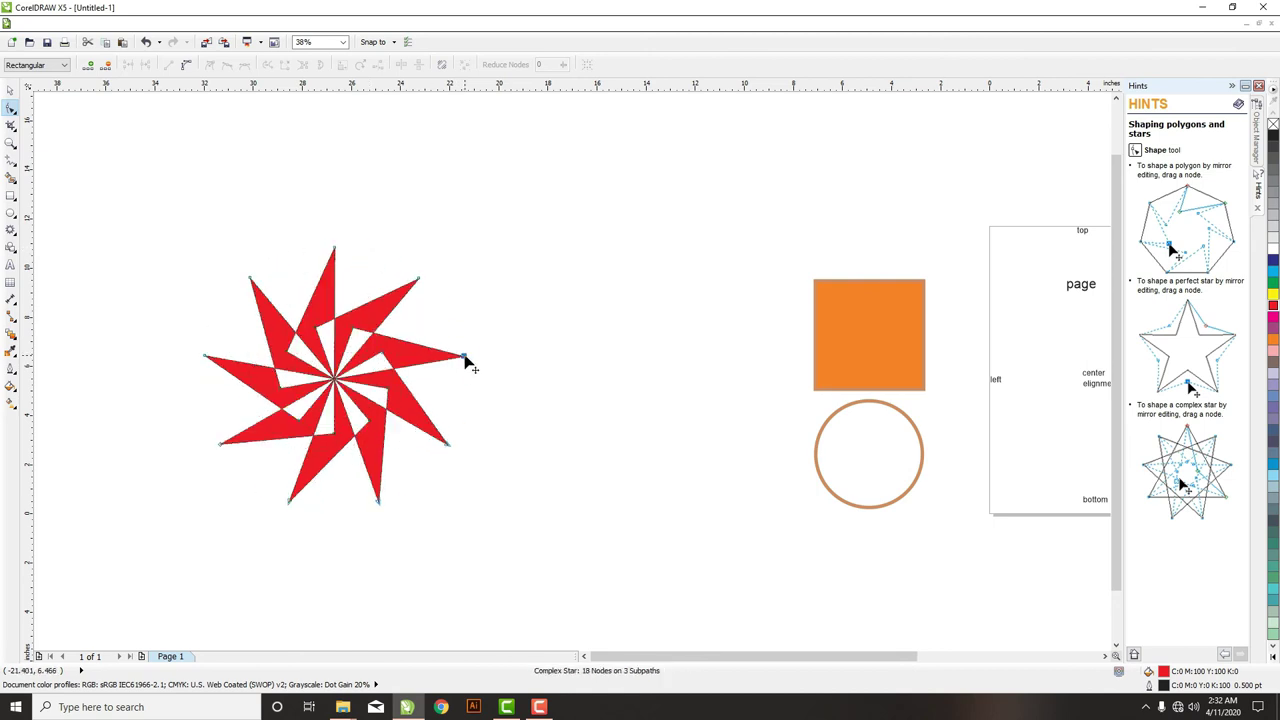
{"action": "left_click", "coordinate": [8, 92]}
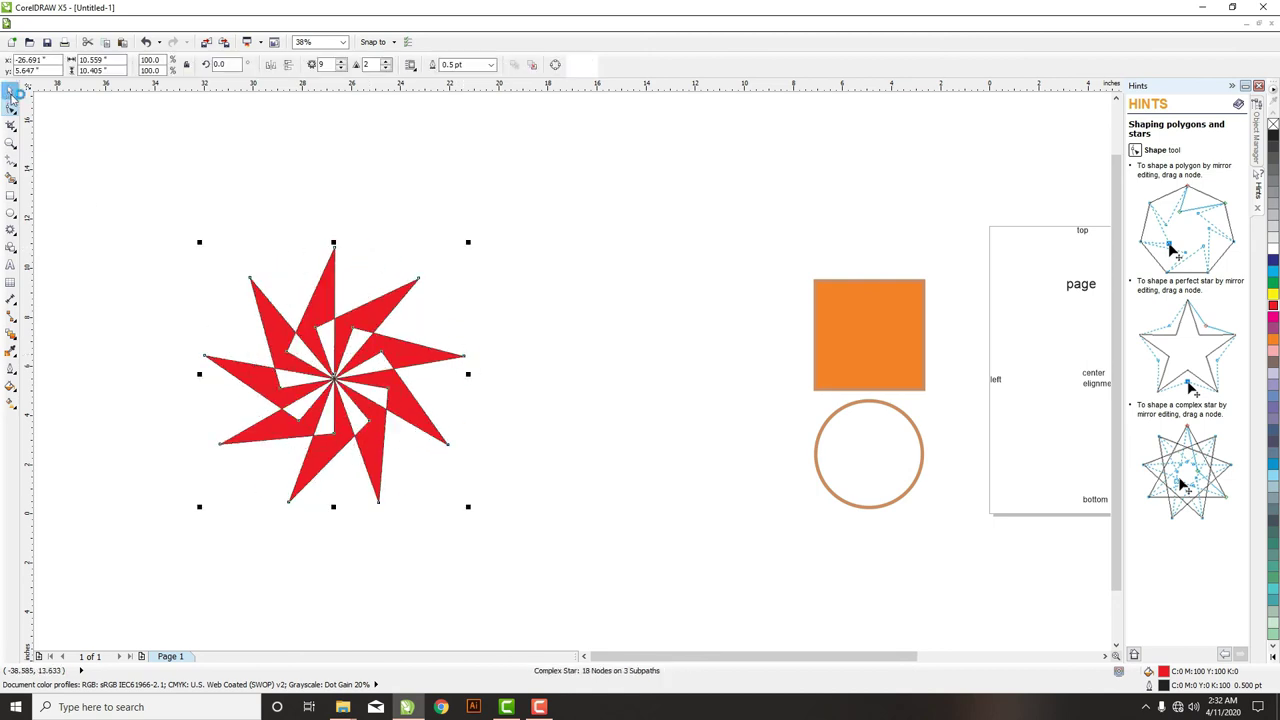
{"action": "left_click", "coordinate": [150, 234]}
- Draw a closed leaf-shaped outline about 1.85 by 5.48 inches with straight Pen tool segments, in the empty area left of the pinwheel
{"action": "scroll", "coordinate": [350, 325], "scroll_direction": "down", "scroll_amount": 3}
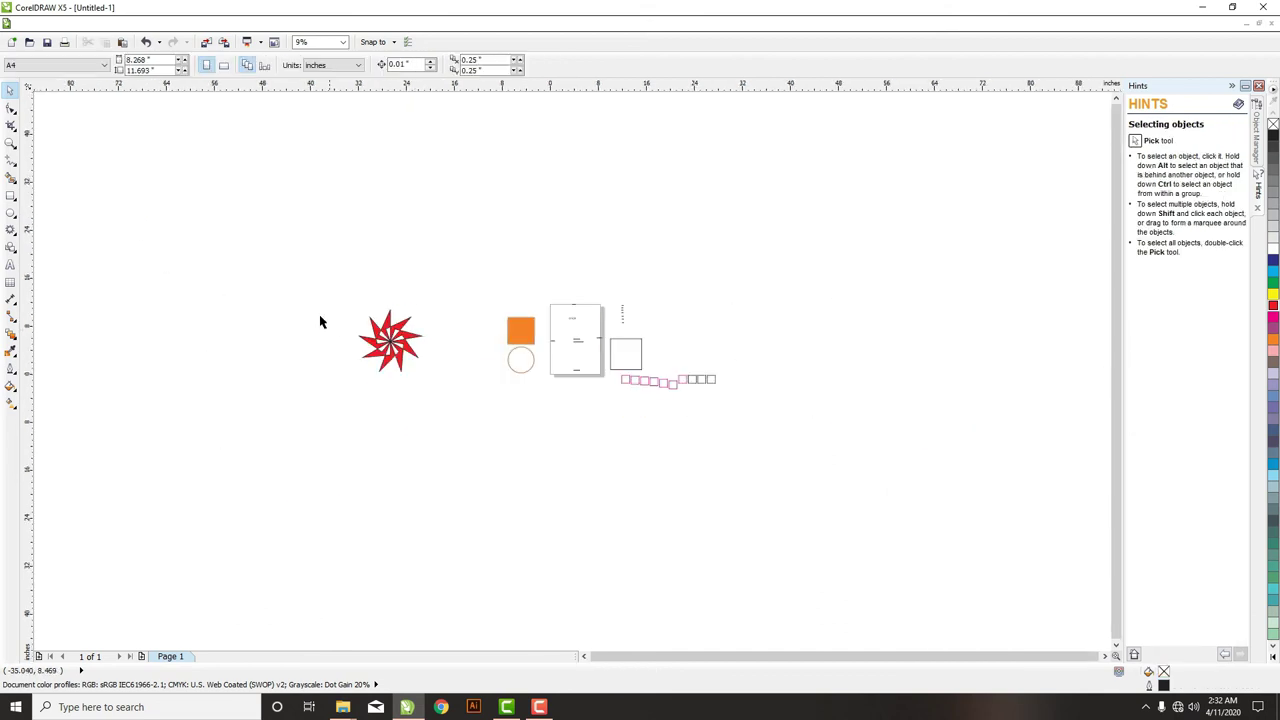
{"action": "key", "text": "z"}
{"action": "left_click_drag", "start_coordinate": [210, 272], "coordinate": [436, 434]}
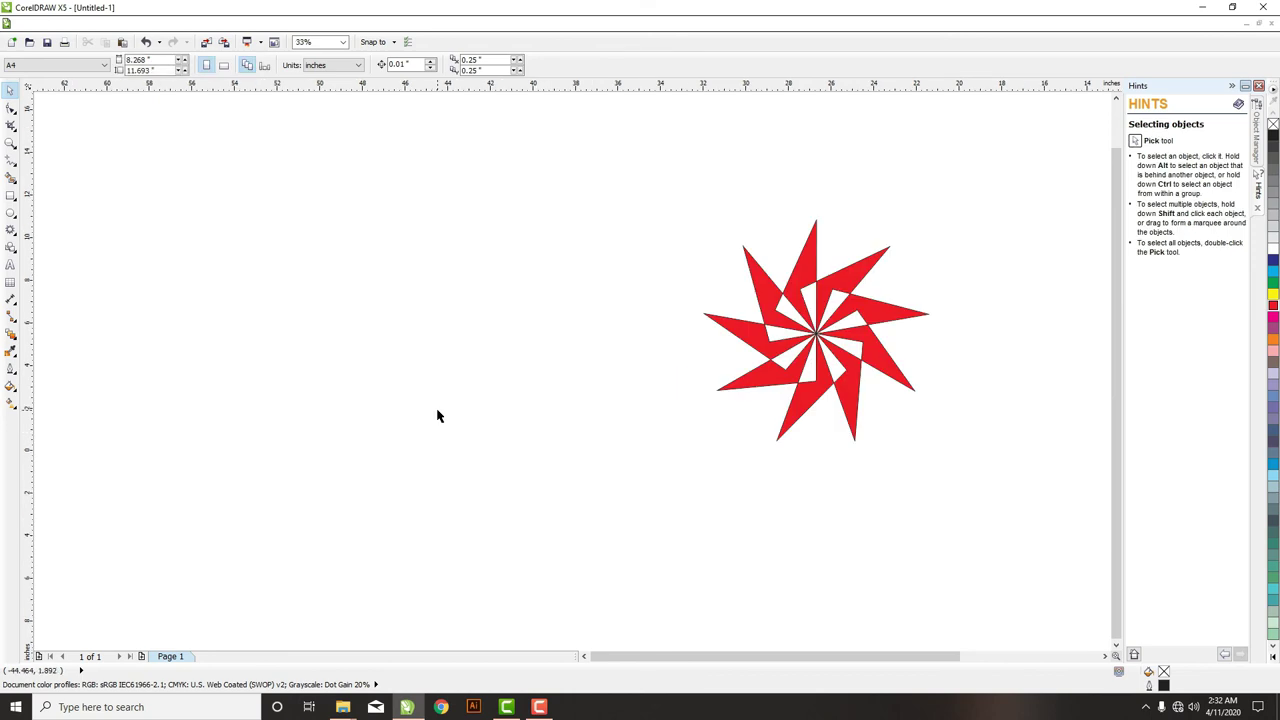
{"action": "left_click", "coordinate": [16, 168]}
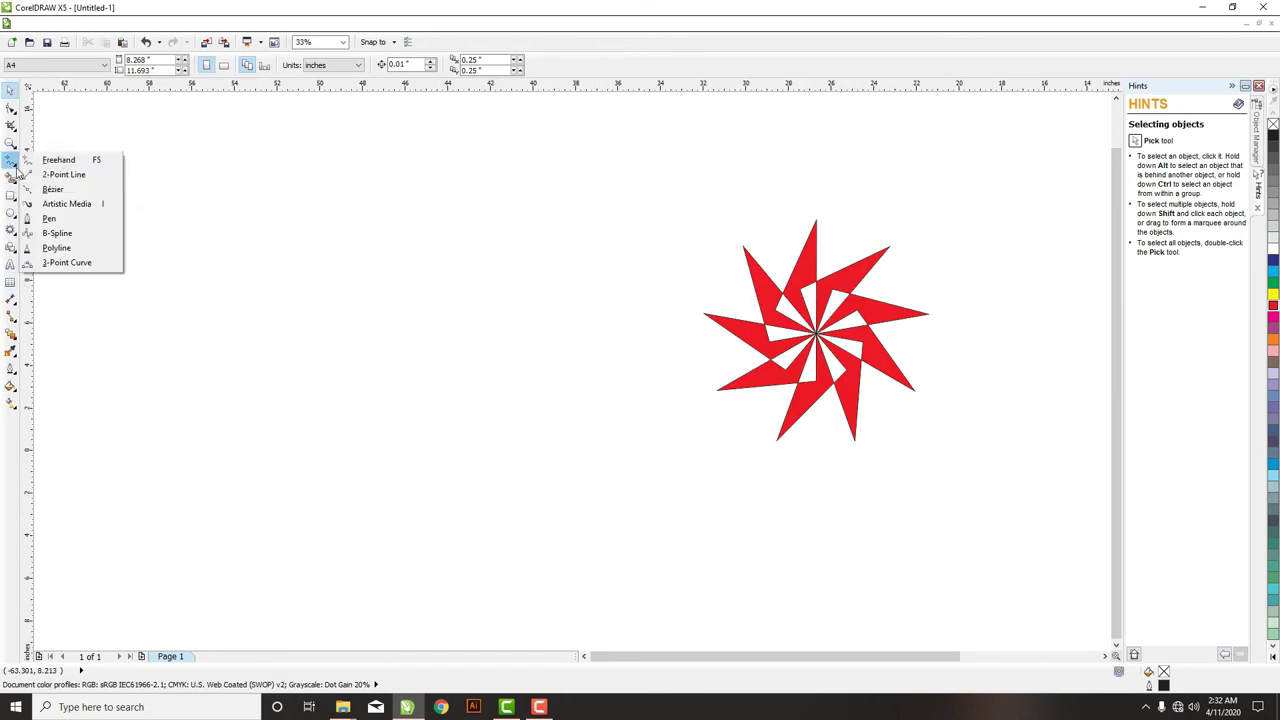
{"action": "left_click", "coordinate": [52, 218]}
{"action": "left_click", "coordinate": [403, 372]}
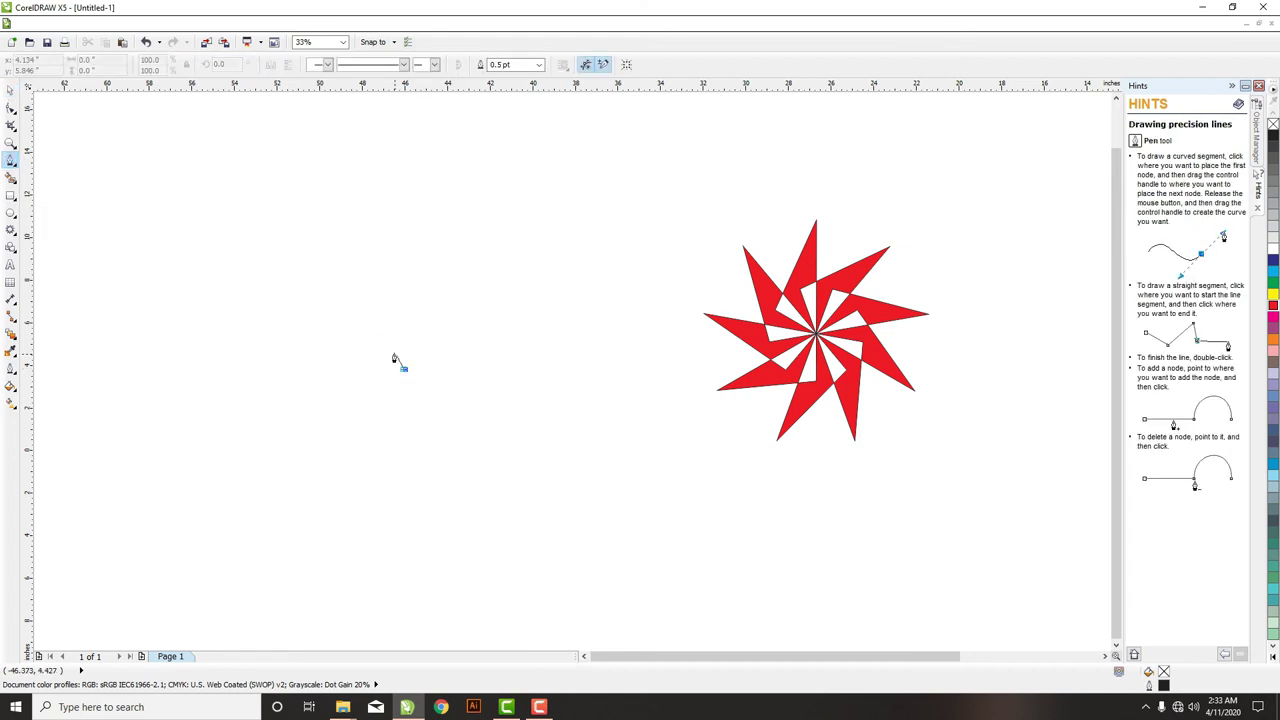
{"action": "double_click", "coordinate": [398, 327]}
{"action": "left_click", "coordinate": [400, 313]}
{"action": "left_click", "coordinate": [406, 297]}
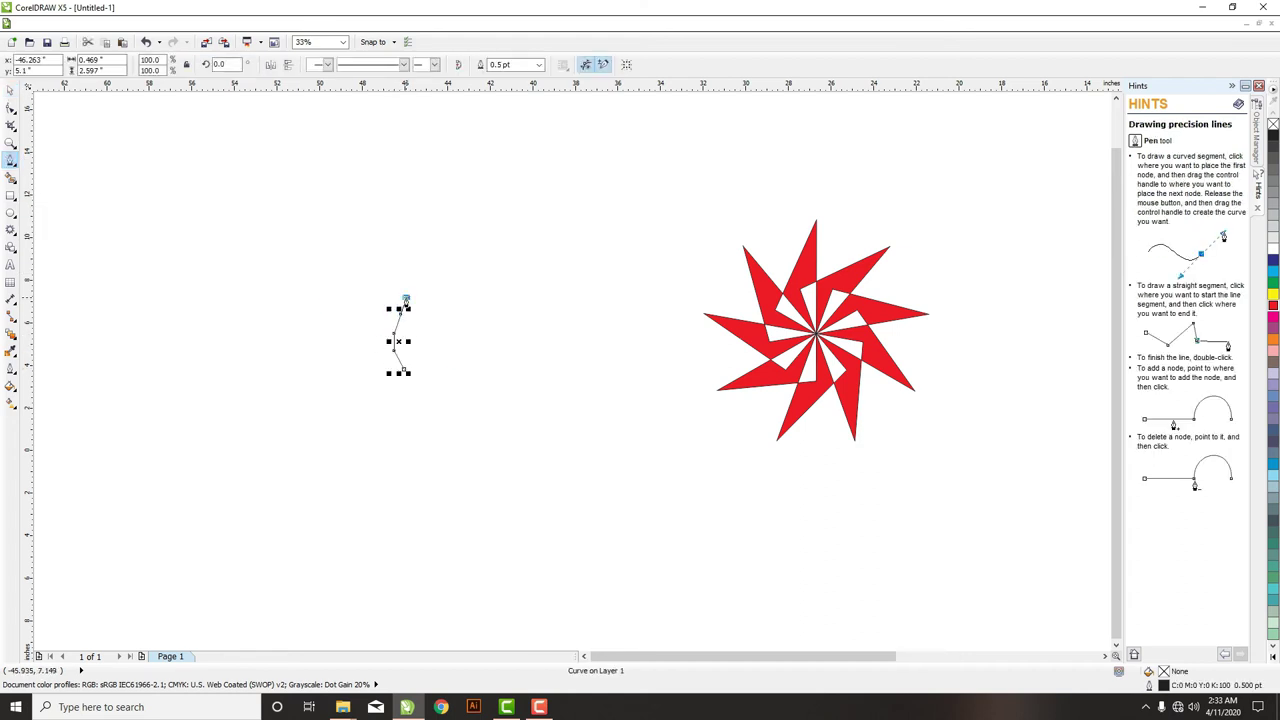
{"action": "left_click", "coordinate": [404, 279]}
{"action": "left_click", "coordinate": [397, 262]}
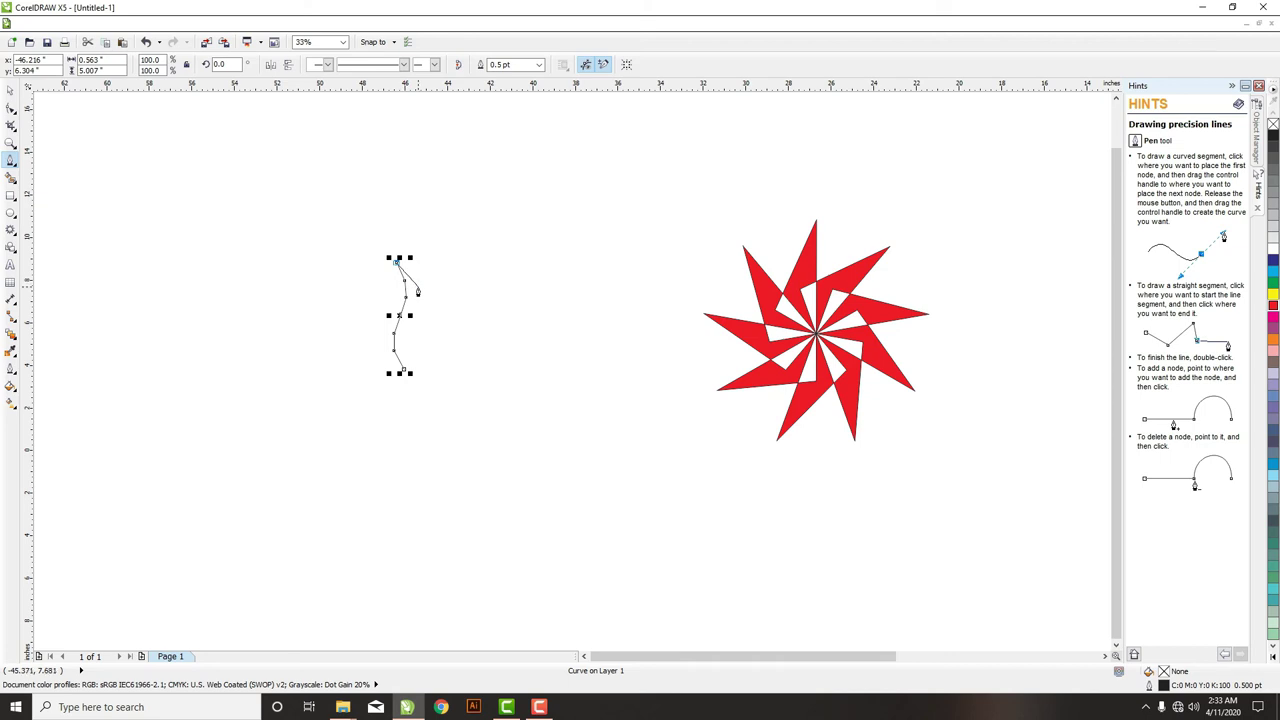
{"action": "left_click", "coordinate": [418, 286]}
{"action": "left_click", "coordinate": [428, 308]}
{"action": "left_click", "coordinate": [431, 325]}
{"action": "left_click", "coordinate": [431, 348]}
{"action": "left_click", "coordinate": [427, 362]}
{"action": "double_click", "coordinate": [421, 367]}
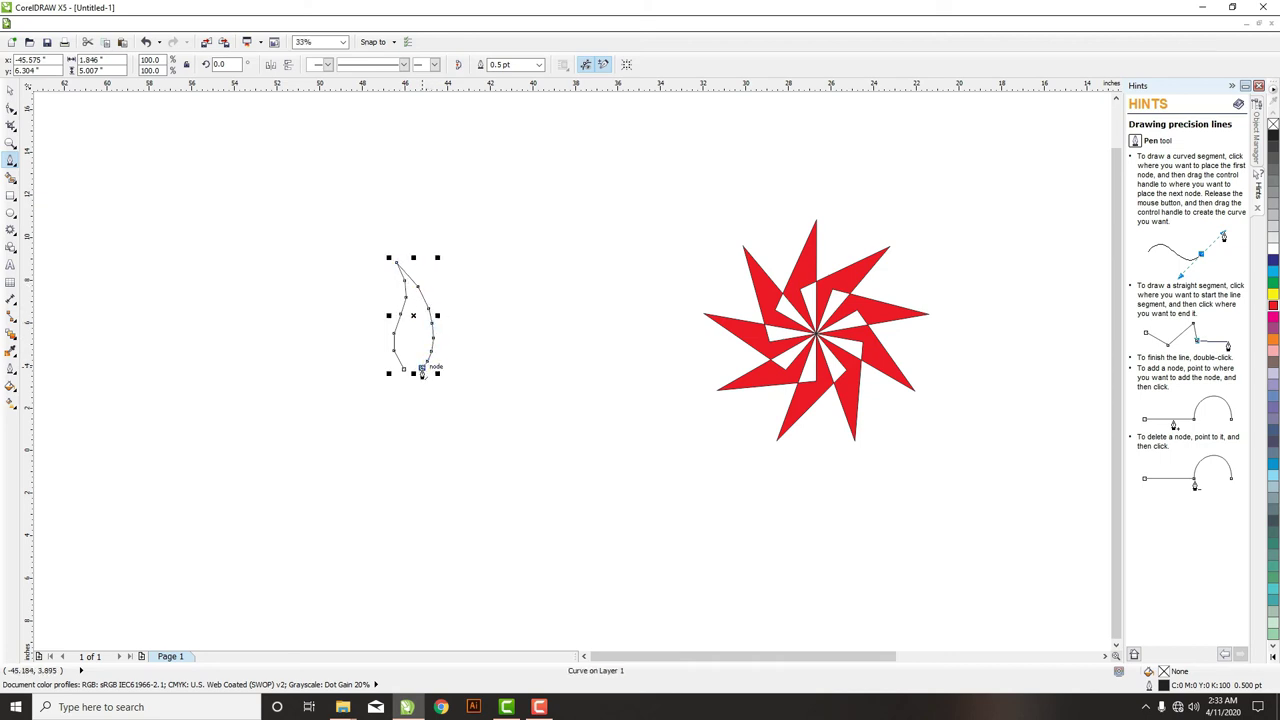
{"action": "left_click", "coordinate": [412, 383]}
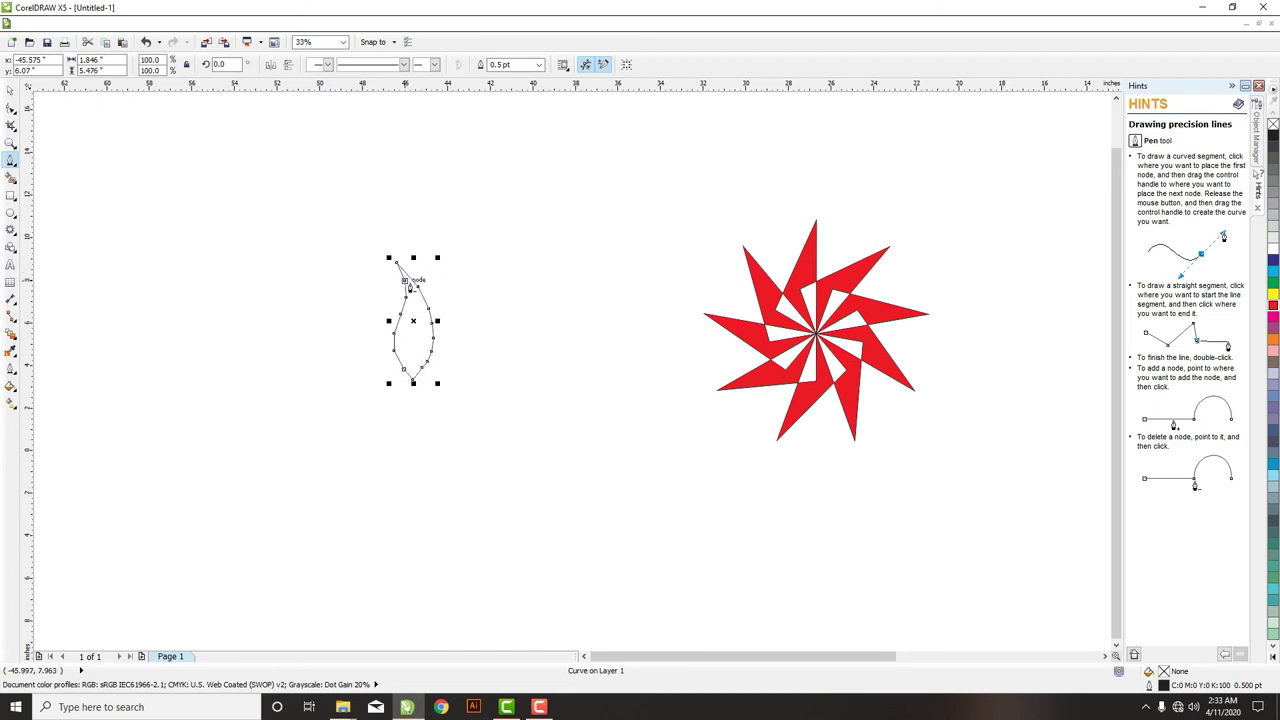
- Try deleting one node near the top of the leaf's left edge, and undo the deletion
{"action": "left_click", "coordinate": [10, 108]}
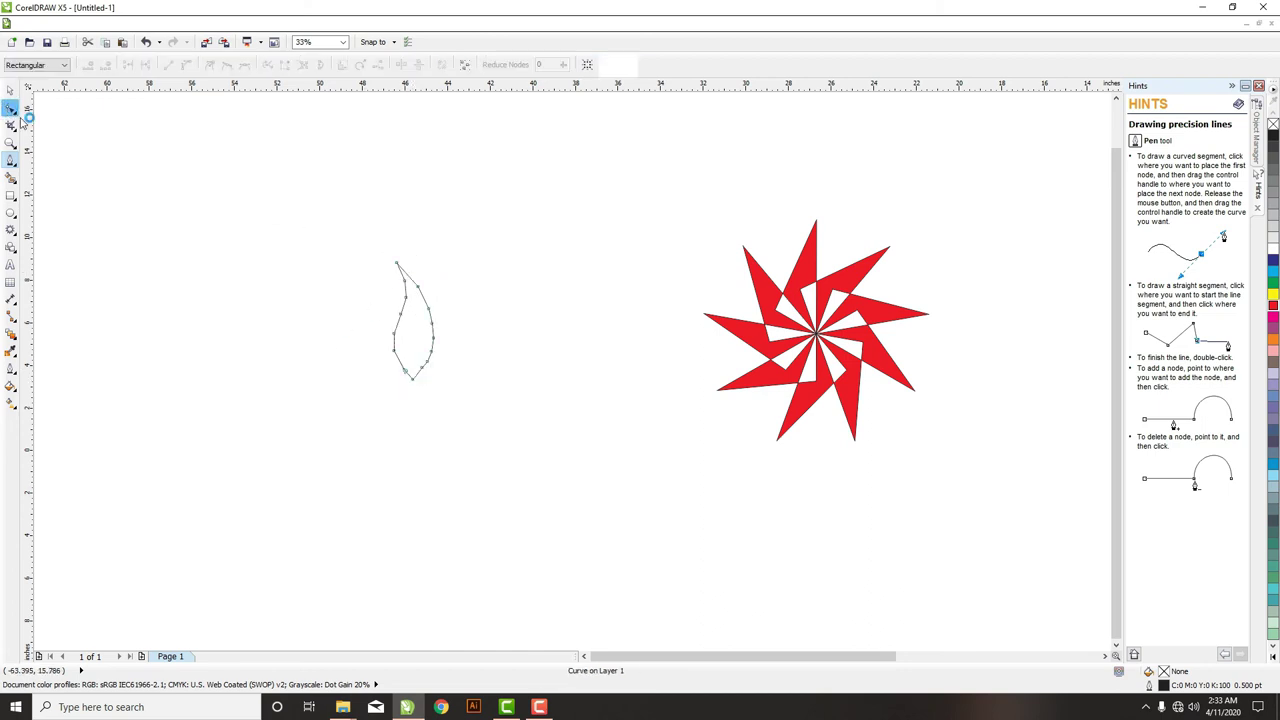
{"action": "left_click", "coordinate": [403, 283]}
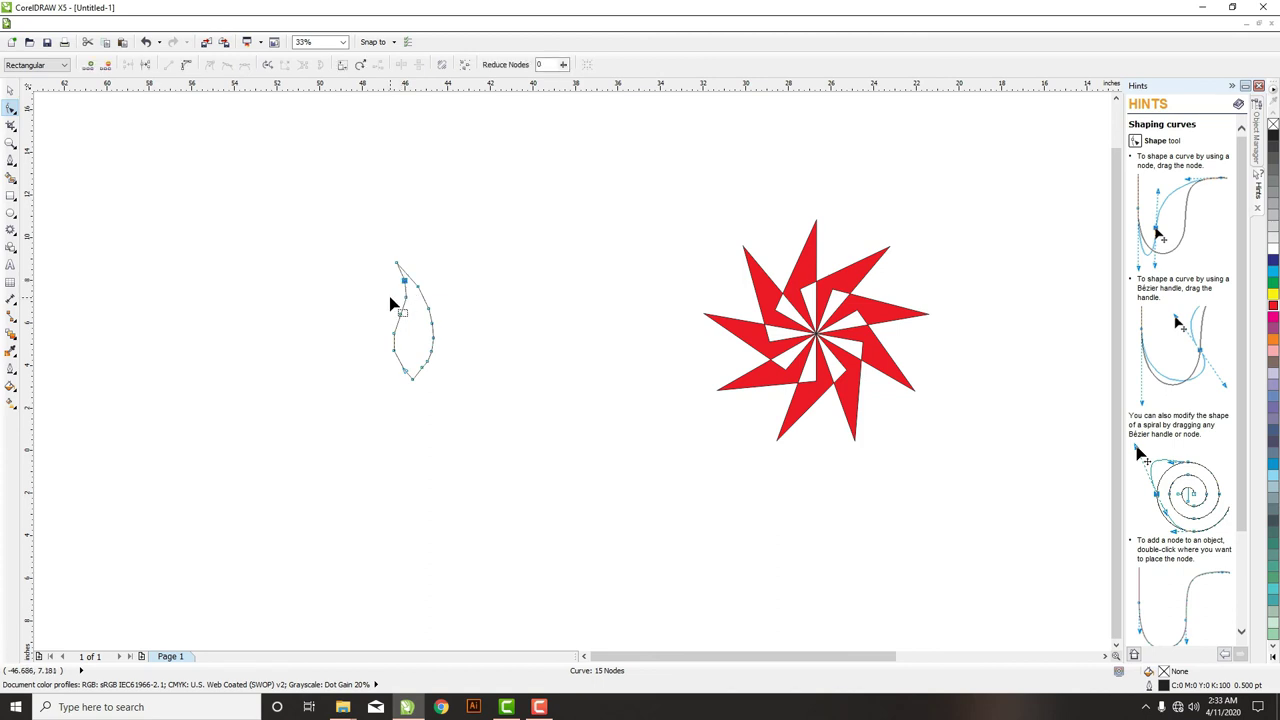
{"action": "key", "text": "Delete"}
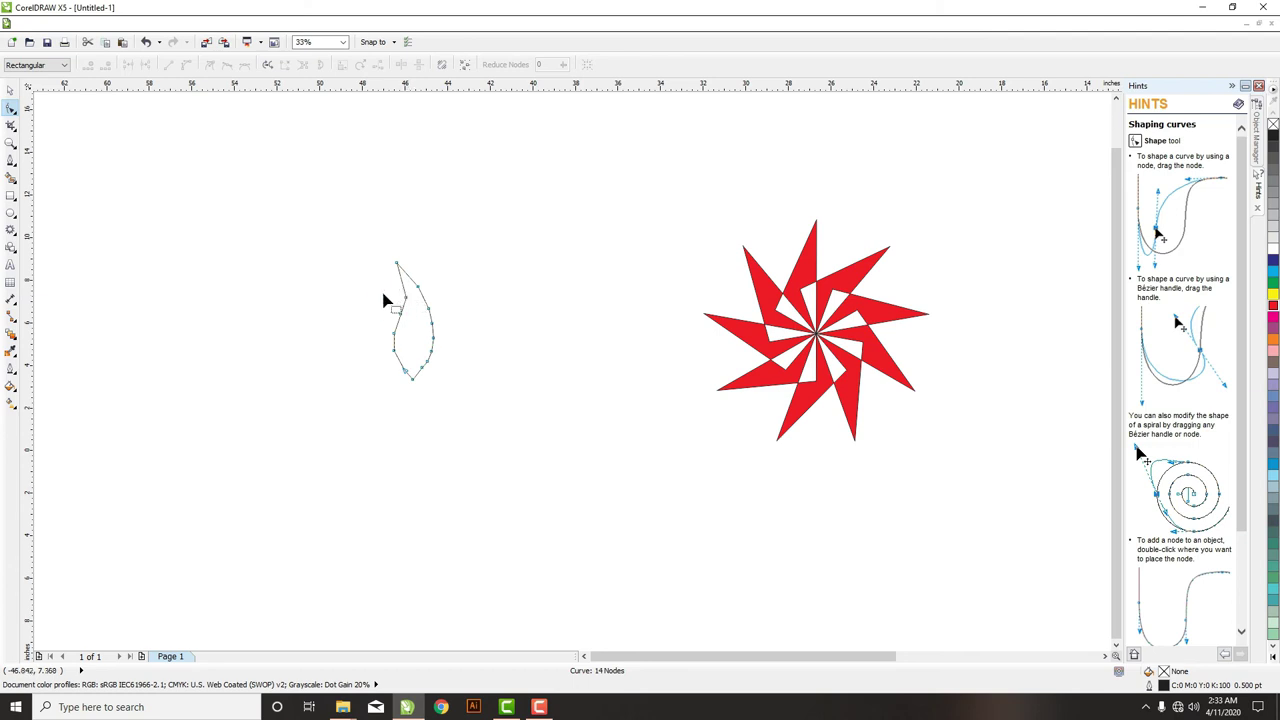
{"action": "key", "text": "ctrl+z"}
{"action": "left_click", "coordinate": [372, 300]}
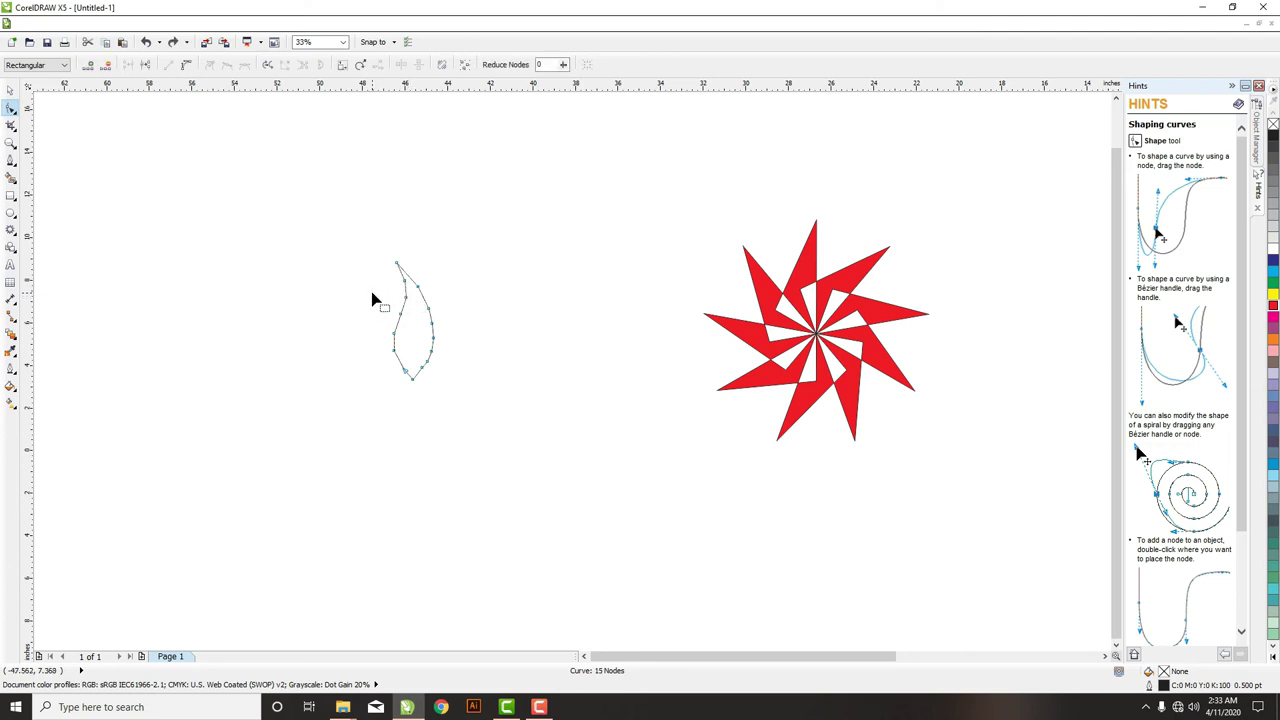
- Convert all the leaf's segments to curves, delete the intermediate nodes so only the two tip nodes remain, and clear the selection
{"action": "left_click_drag", "start_coordinate": [335, 241], "coordinate": [504, 411]}
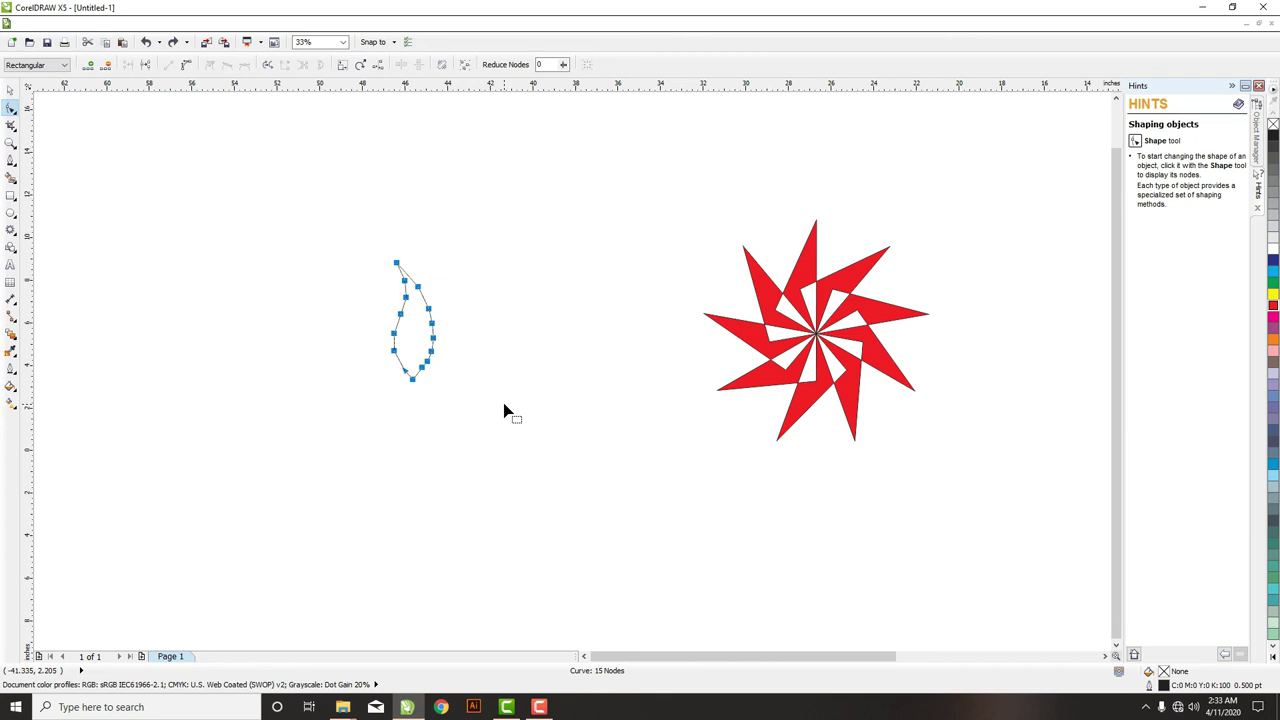
{"action": "left_click", "coordinate": [185, 66]}
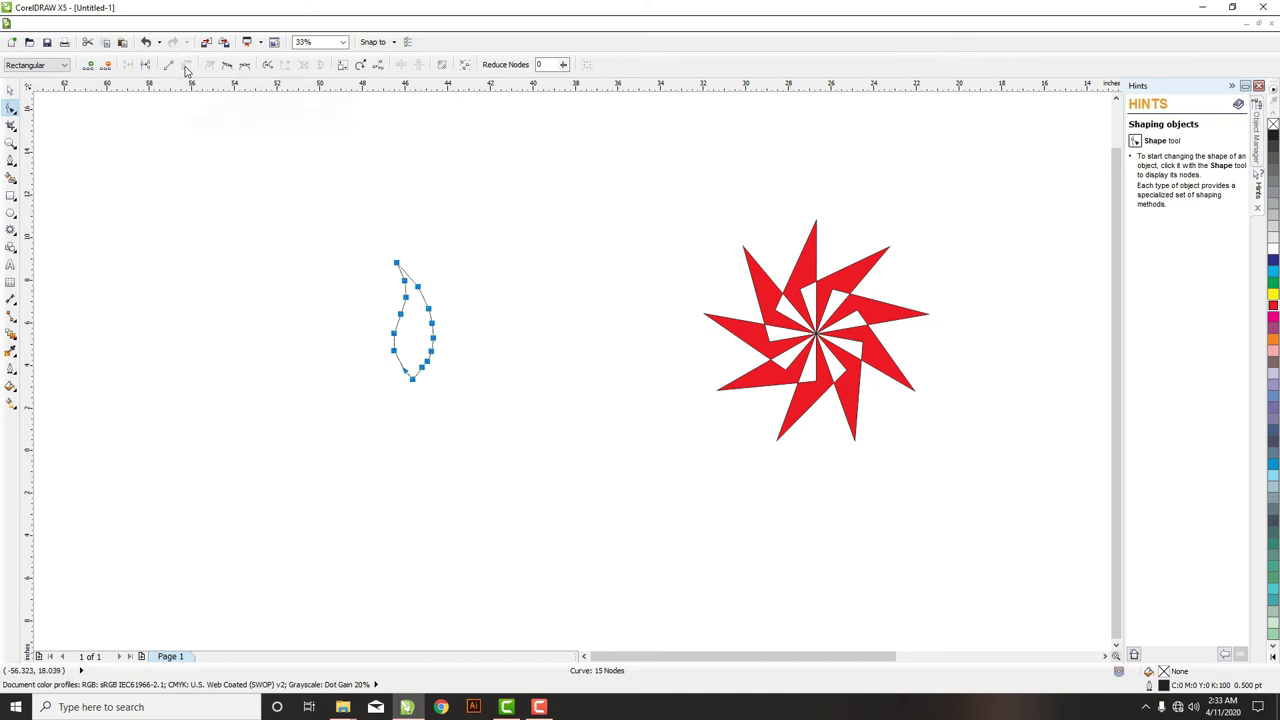
{"action": "left_click_drag", "start_coordinate": [380, 276], "coordinate": [424, 366]}
{"action": "key", "text": "Delete"}
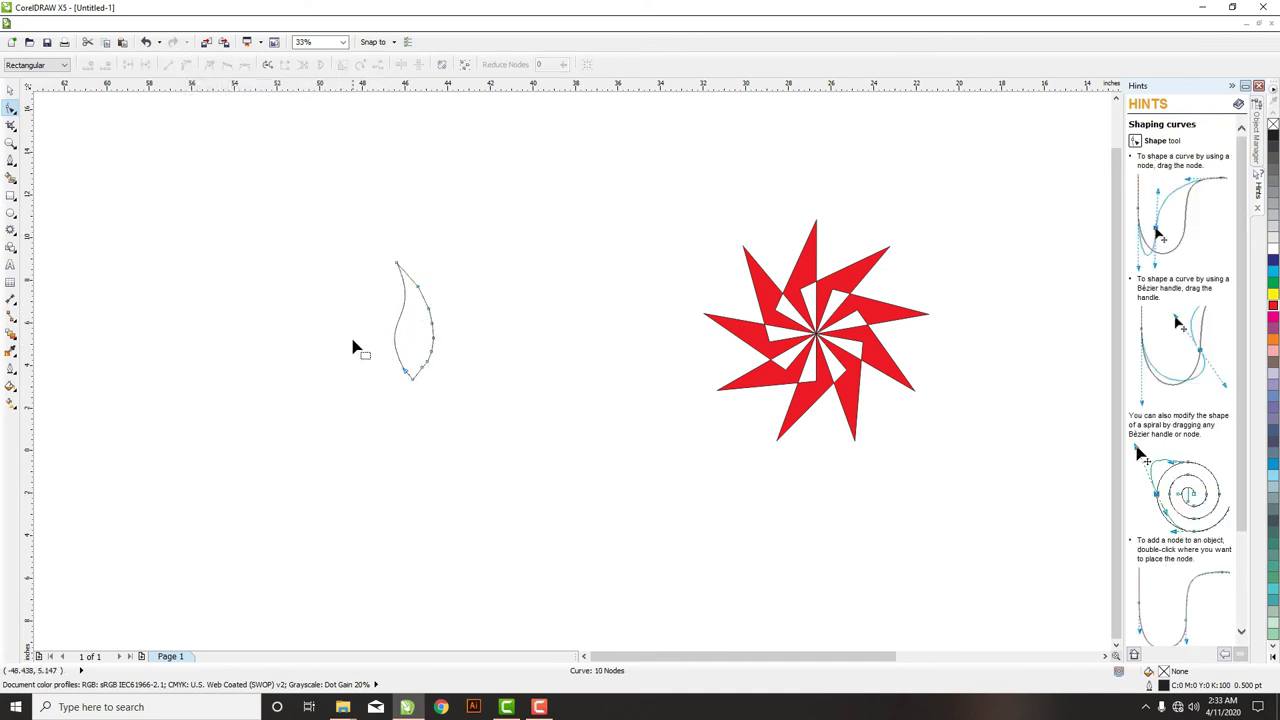
{"action": "left_click_drag", "start_coordinate": [354, 341], "coordinate": [418, 376]}
{"action": "key", "text": "Delete"}
{"action": "left_click_drag", "start_coordinate": [447, 278], "coordinate": [412, 376]}
{"action": "key", "text": "Delete"}
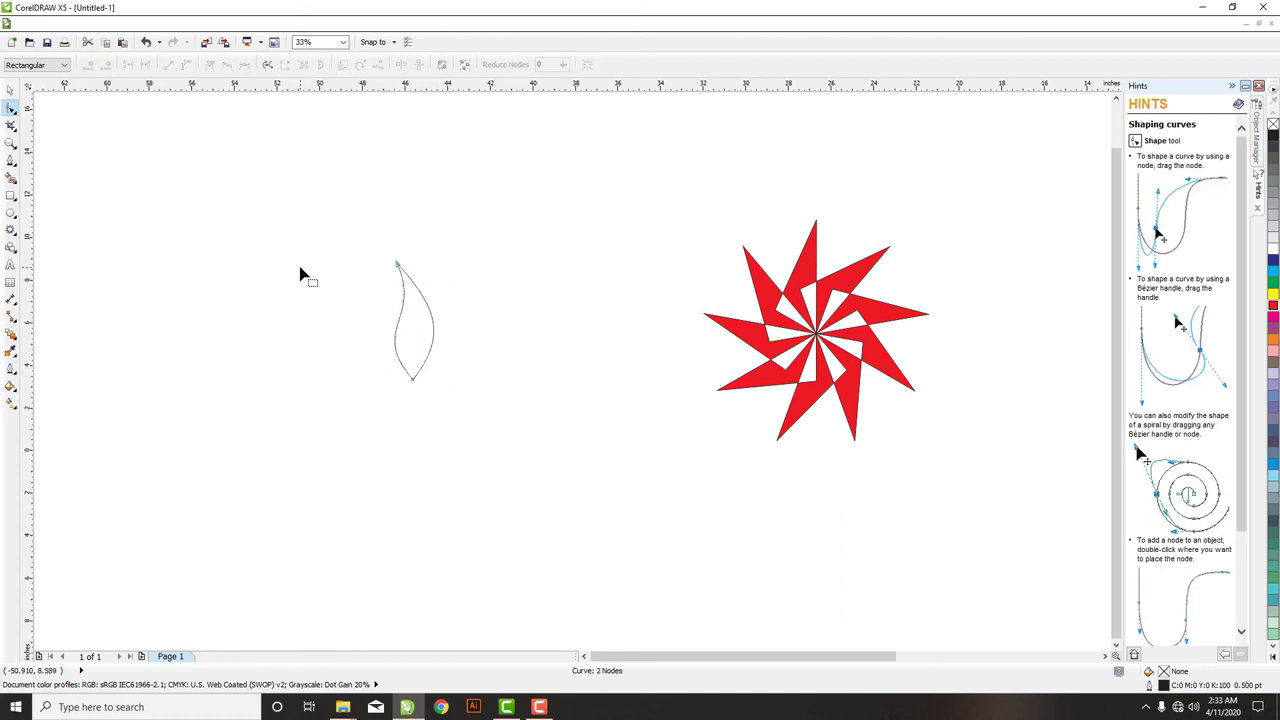
{"action": "left_click", "coordinate": [10, 89]}
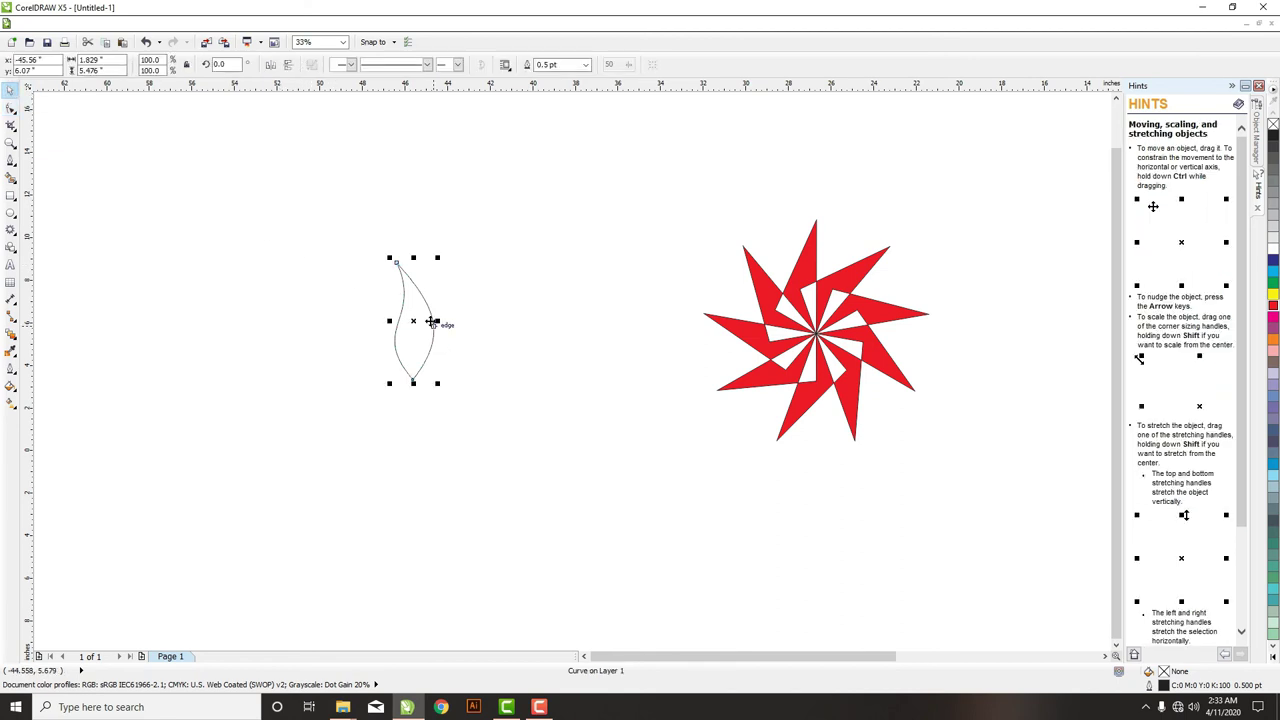
{"action": "left_click", "coordinate": [492, 302]}
- Try rotating the leaf counter-clockwise around its centre, undo the rotation, and clear the selection
{"action": "left_click", "coordinate": [423, 314]}
{"action": "left_click", "coordinate": [423, 314]}
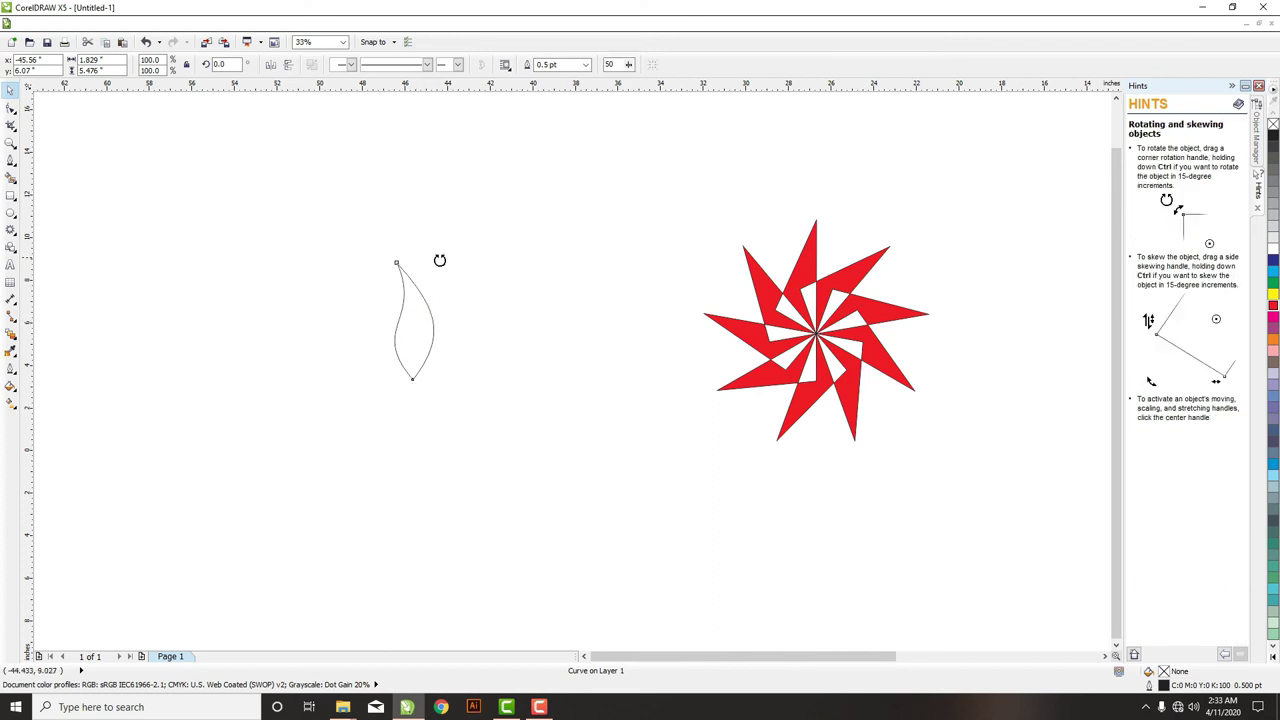
{"action": "left_click_drag", "start_coordinate": [439, 260], "coordinate": [385, 277]}
{"action": "key", "text": "ctrl+z"}
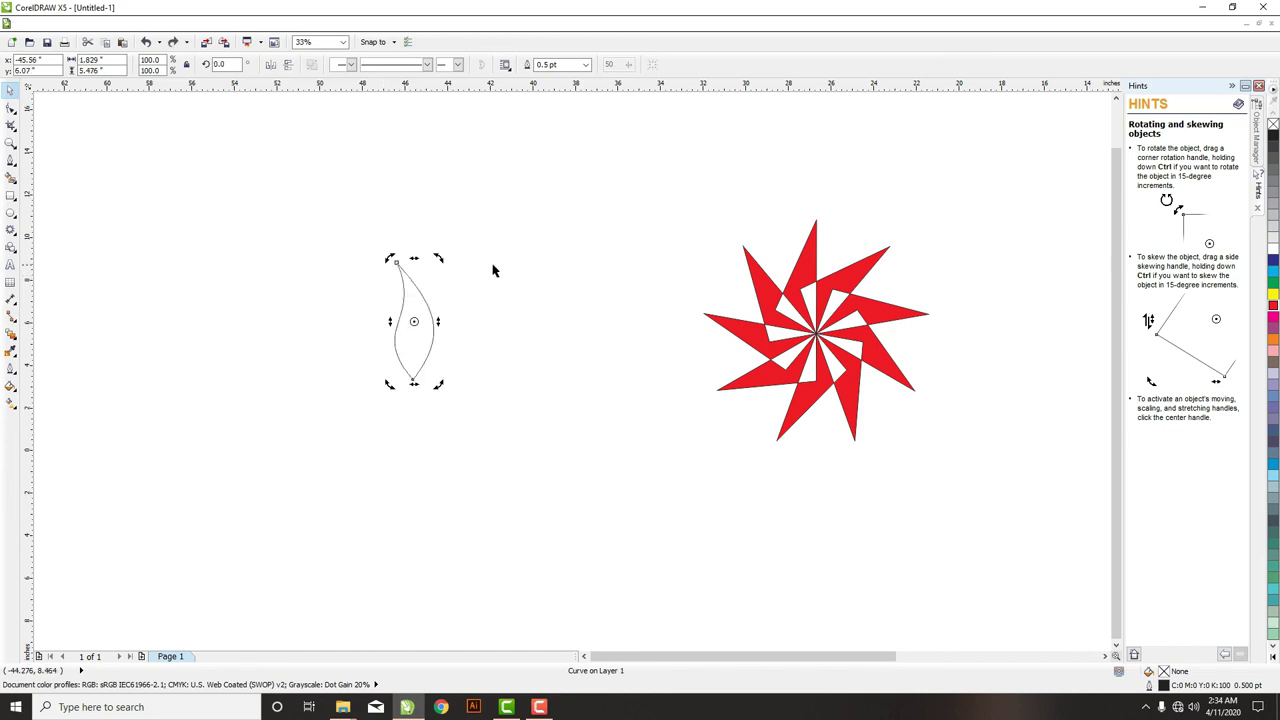
{"action": "left_click", "coordinate": [495, 270]}
- Draw a circle about 0.69 inches in diameter just below the leaf's bottom tip, and clear the selection
{"action": "left_click", "coordinate": [11, 213]}
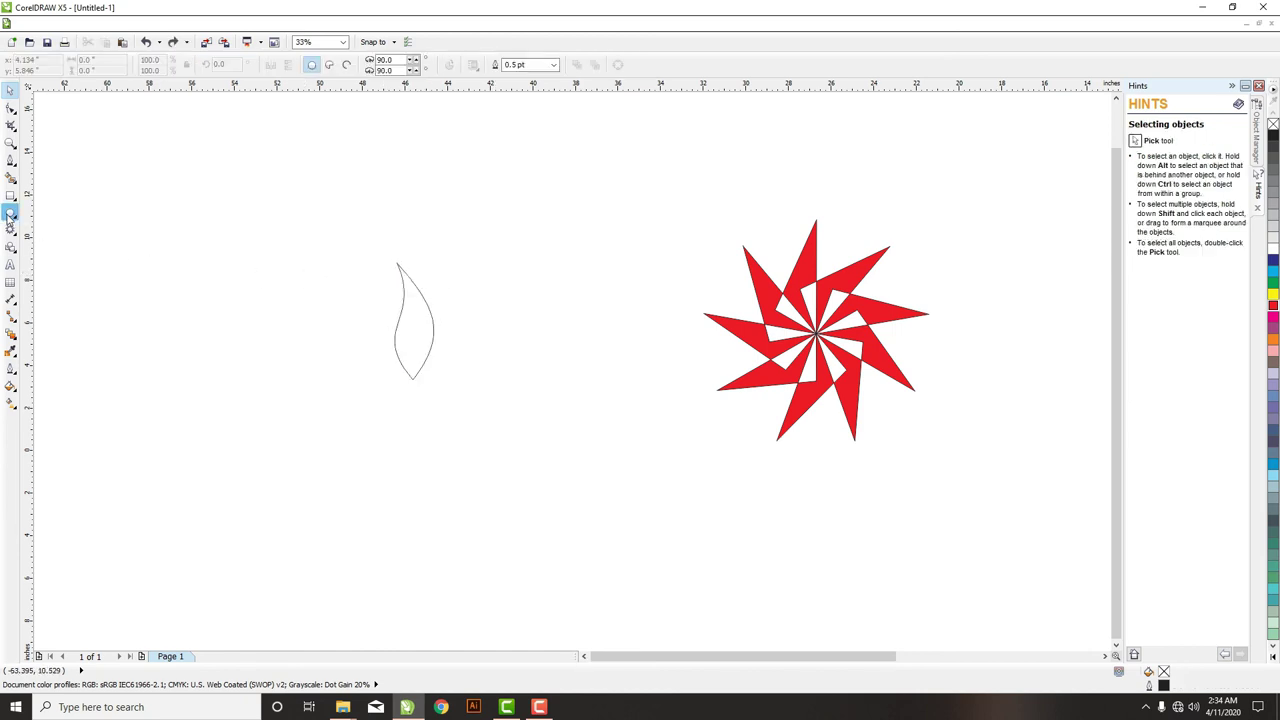
{"action": "left_click_drag", "start_coordinate": [405, 386], "coordinate": [421, 400]}
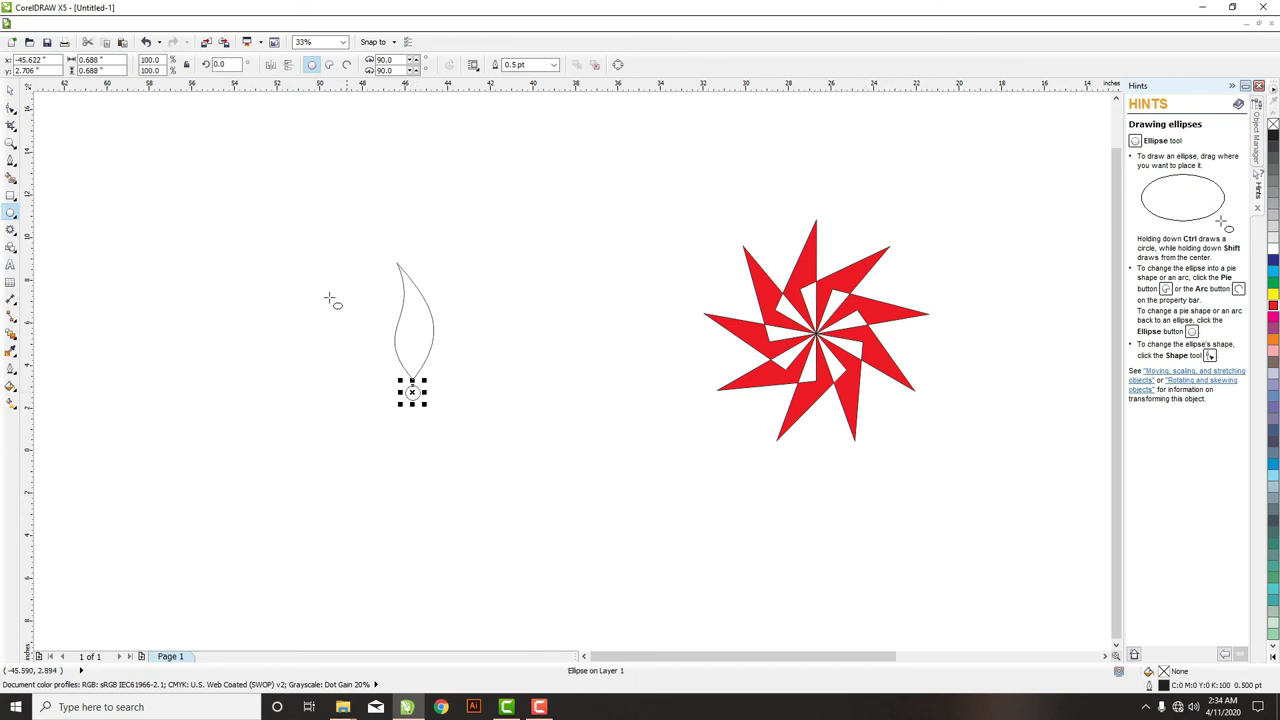
{"action": "left_click", "coordinate": [10, 90]}
{"action": "left_click", "coordinate": [450, 372]}
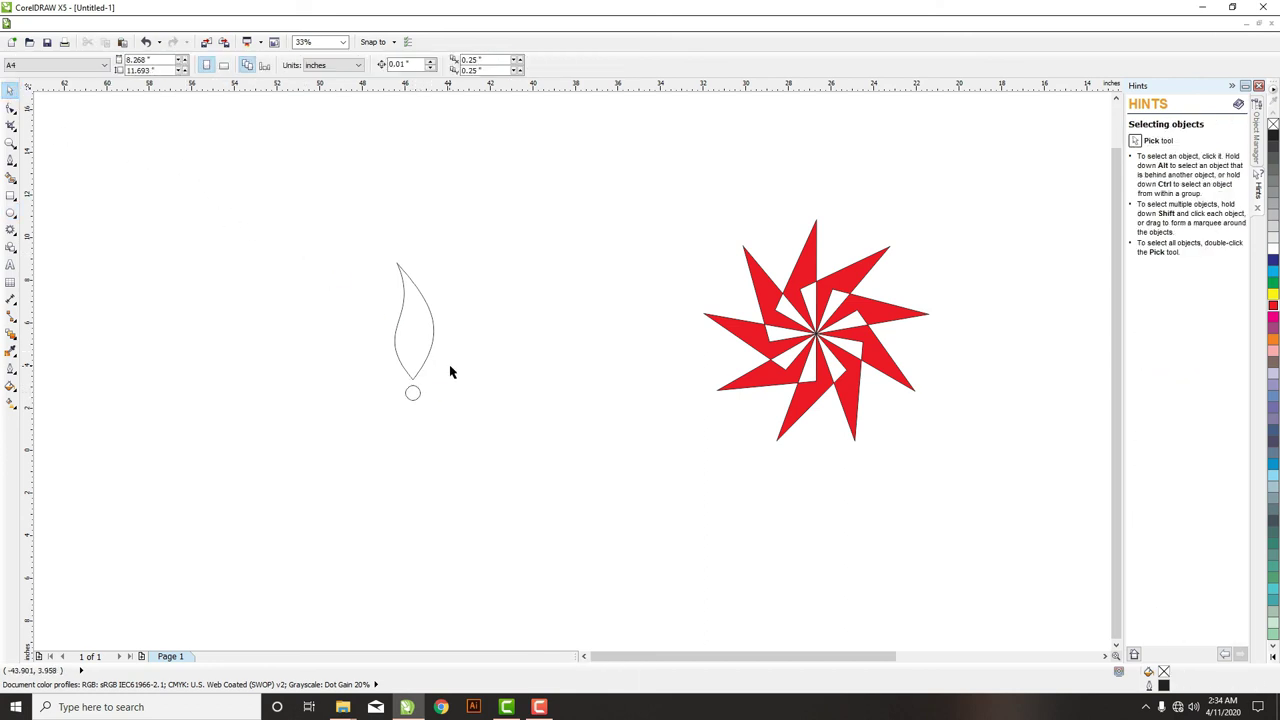
- Move the leaf's rotation centre to the circle's centre and rotate a copy of the leaf about 50.5° clockwise around it
{"action": "left_click", "coordinate": [418, 322]}
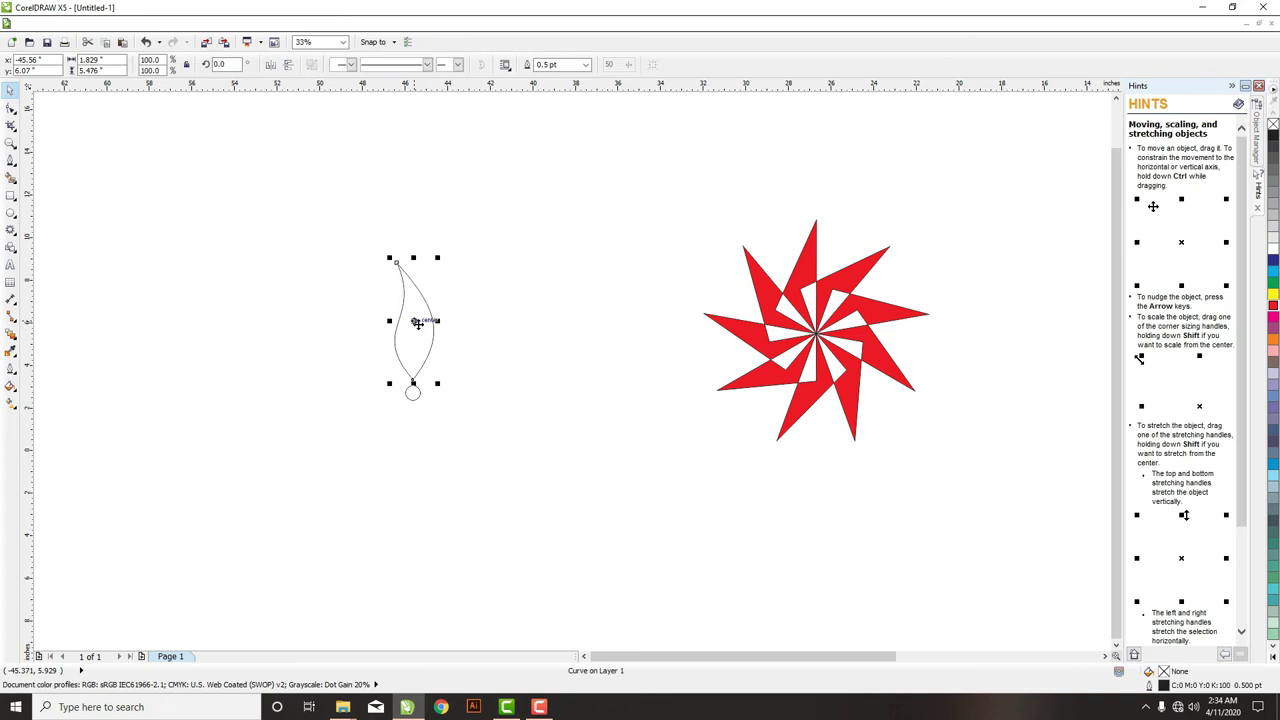
{"action": "left_click", "coordinate": [418, 334]}
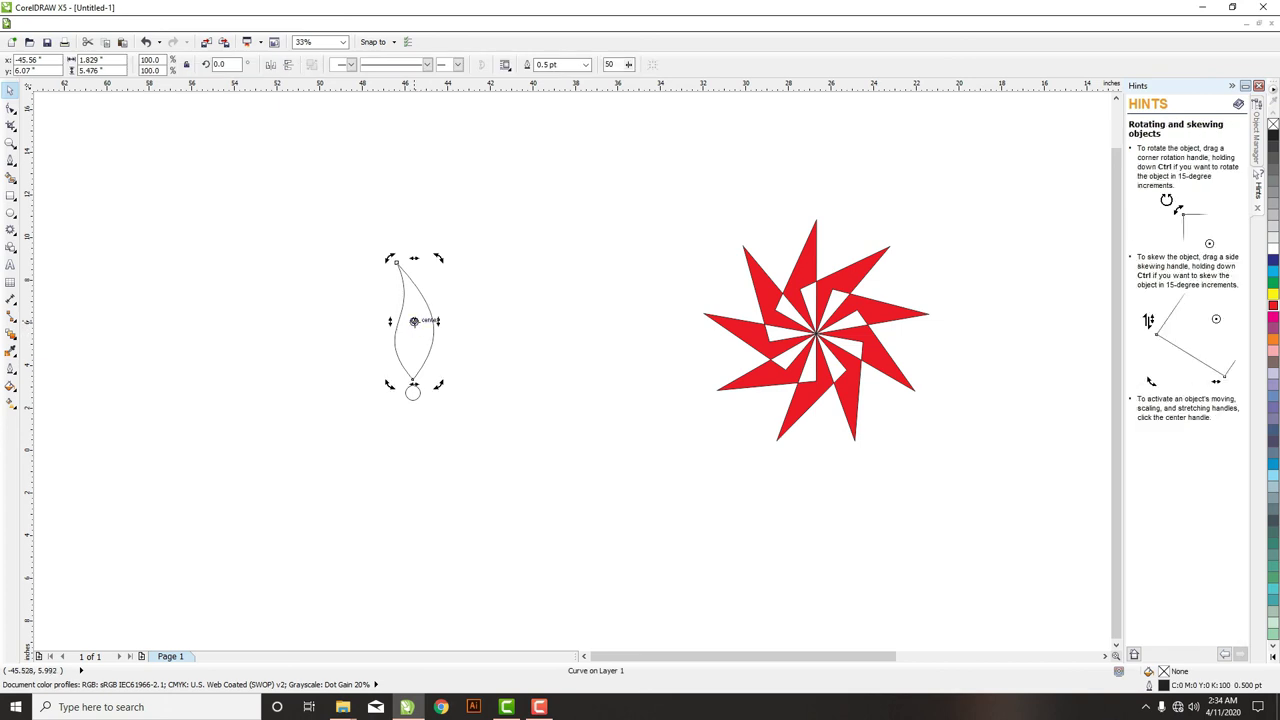
{"action": "left_click_drag", "start_coordinate": [413, 321], "coordinate": [412, 392]}
{"action": "left_click_drag", "start_coordinate": [437, 258], "coordinate": [480, 431]}
{"action": "key", "text": "ctrl+z"}
{"action": "left_click_drag", "start_coordinate": [437, 258], "coordinate": [507, 347]}
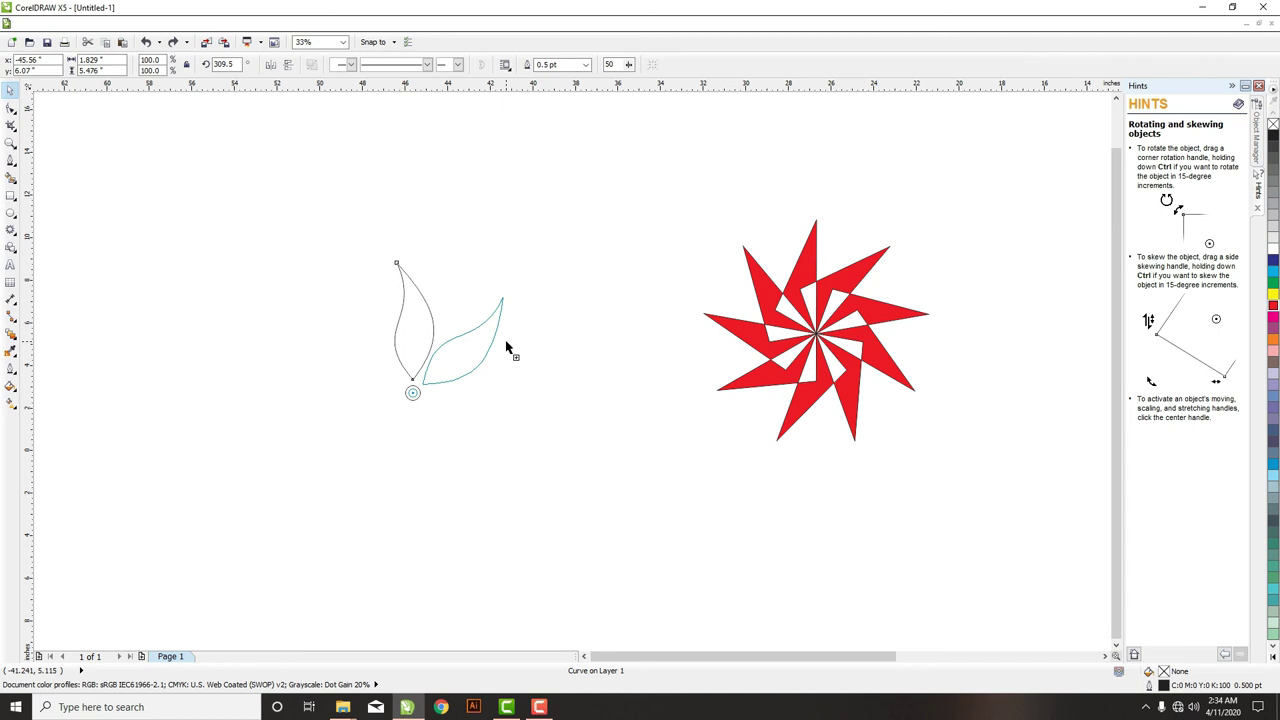
{"action": "left_click_drag", "start_coordinate": [506, 347], "coordinate": [508, 343]}
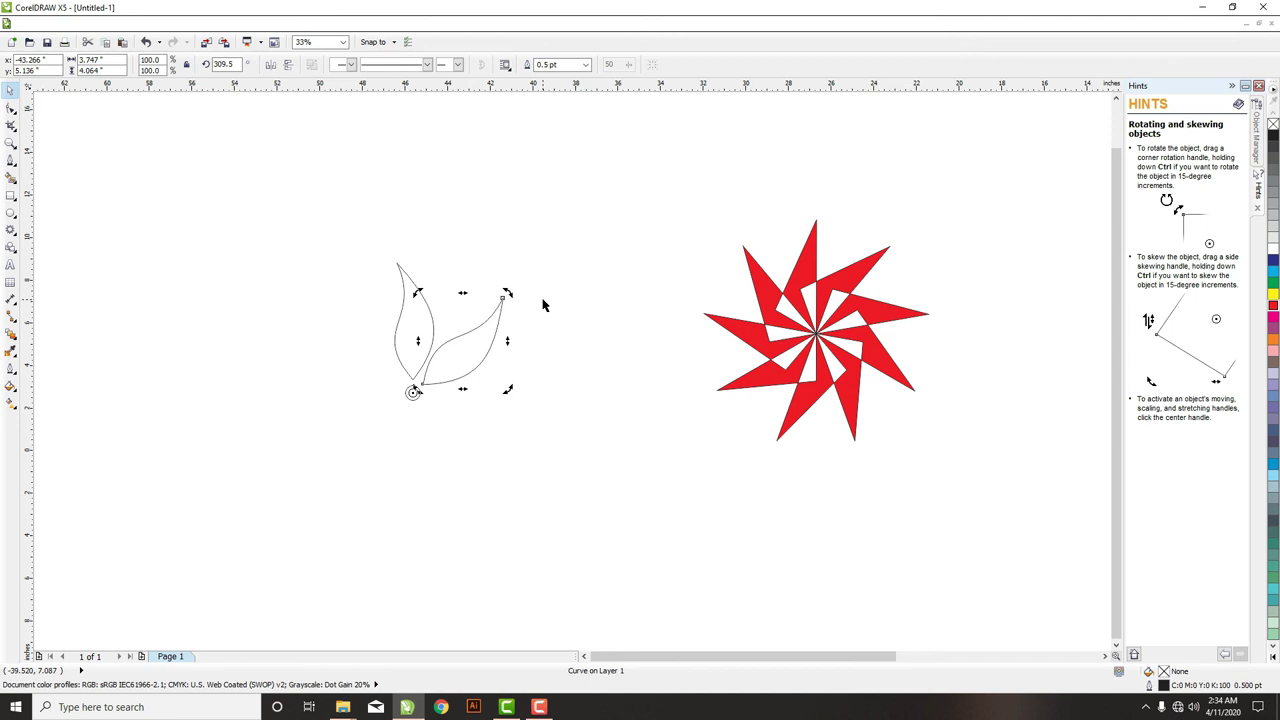
- Repeat the rotated leaf copy five more times around the circle to complete the seven-petal flower, and clear the selection
{"action": "key", "text": "ctrl+r"}
{"action": "key", "text": "ctrl+r"}
{"action": "key", "text": "ctrl+r"}
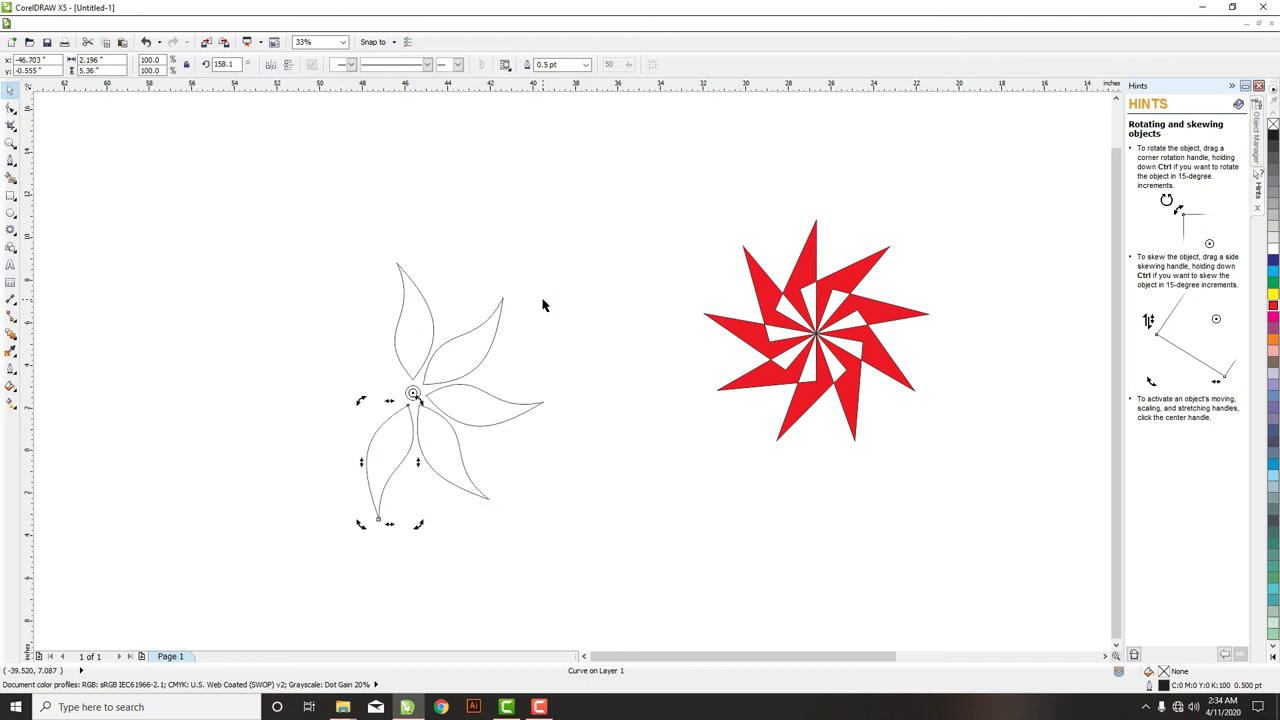
{"action": "key", "text": "ctrl+r"}
{"action": "key", "text": "ctrl+r"}
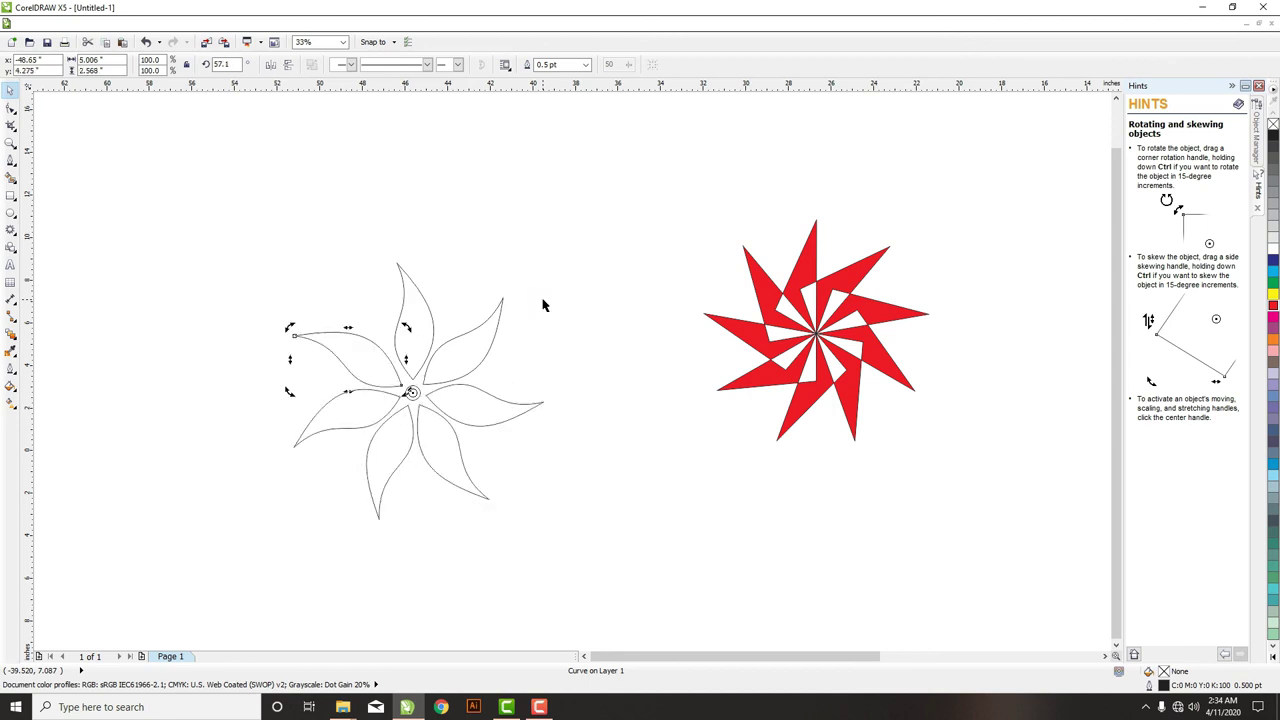
{"action": "left_click", "coordinate": [543, 305]}
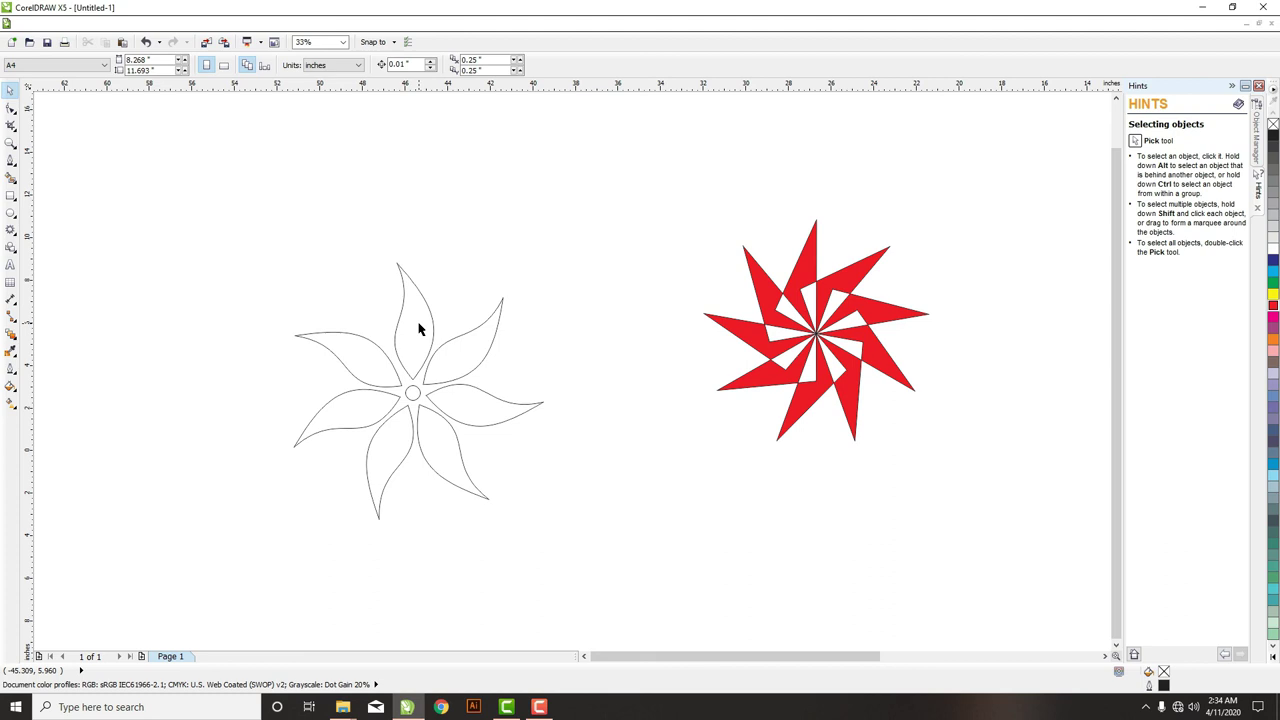
- Fill all the flower's petals and its centre circle with green, remove their outlines, and clear the selection
{"action": "left_click_drag", "start_coordinate": [171, 208], "coordinate": [624, 560]}
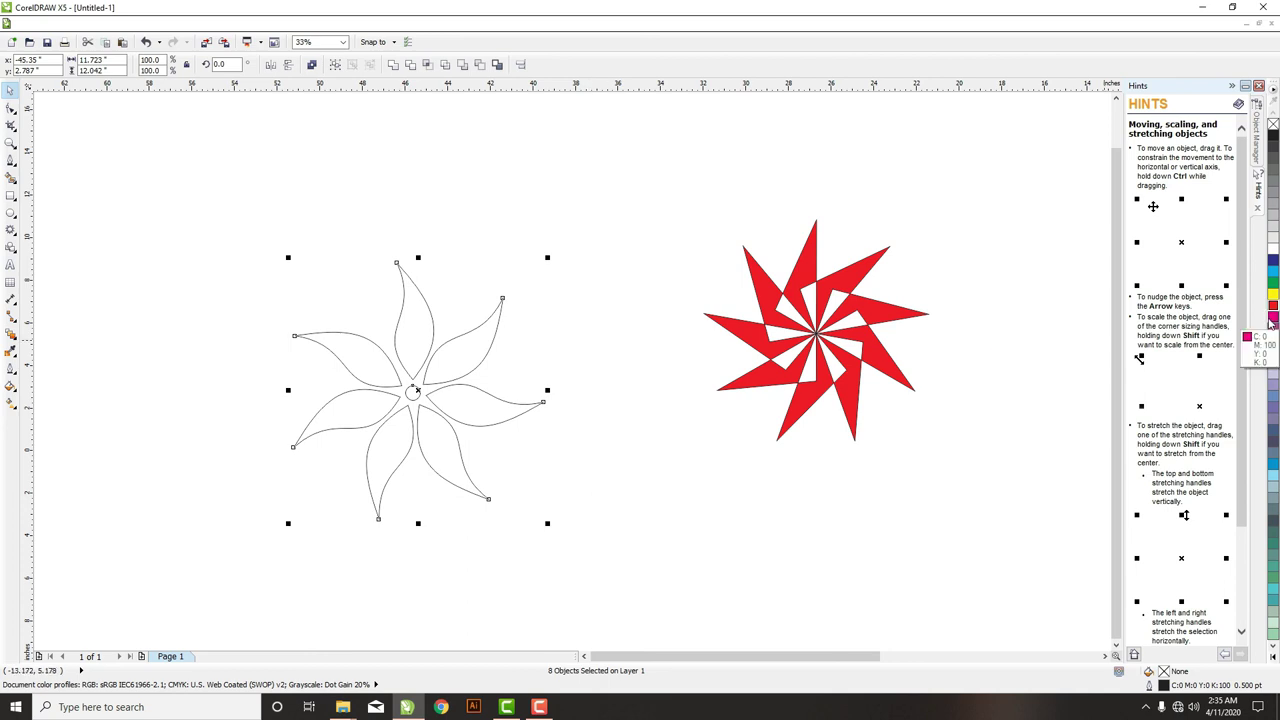
{"action": "left_click", "coordinate": [1273, 284]}
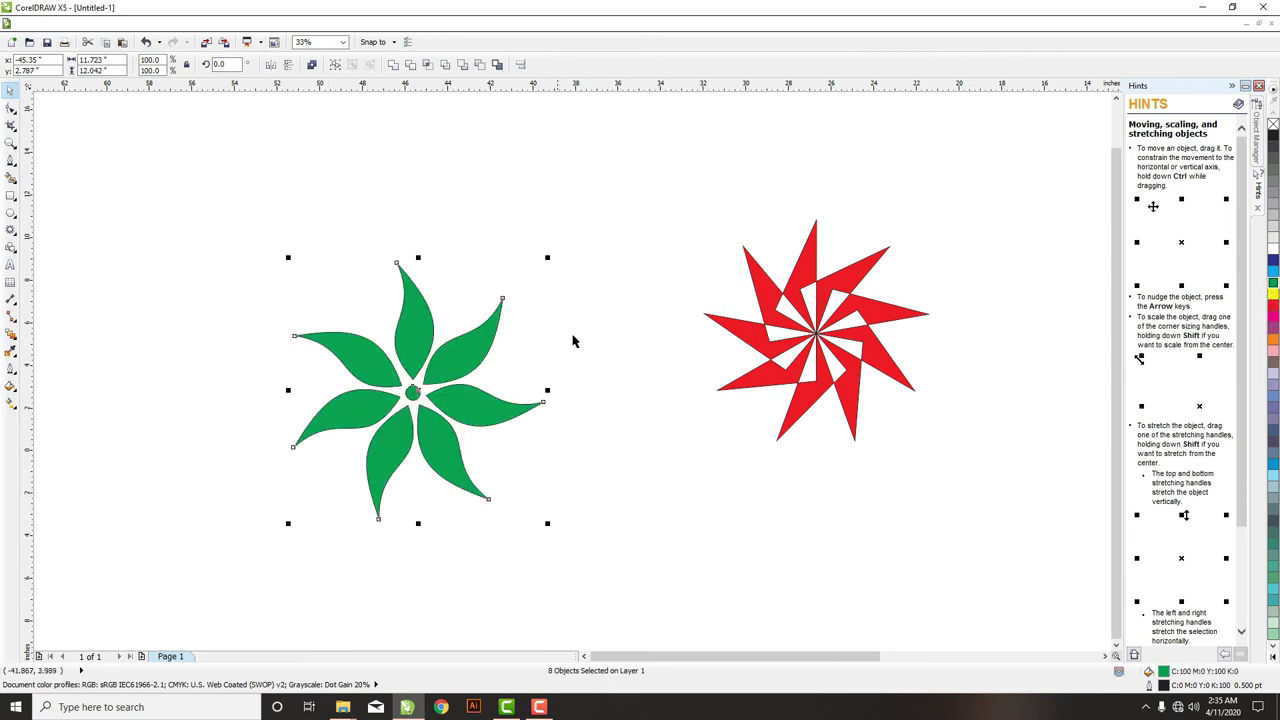
{"action": "right_click", "coordinate": [1273, 122]}
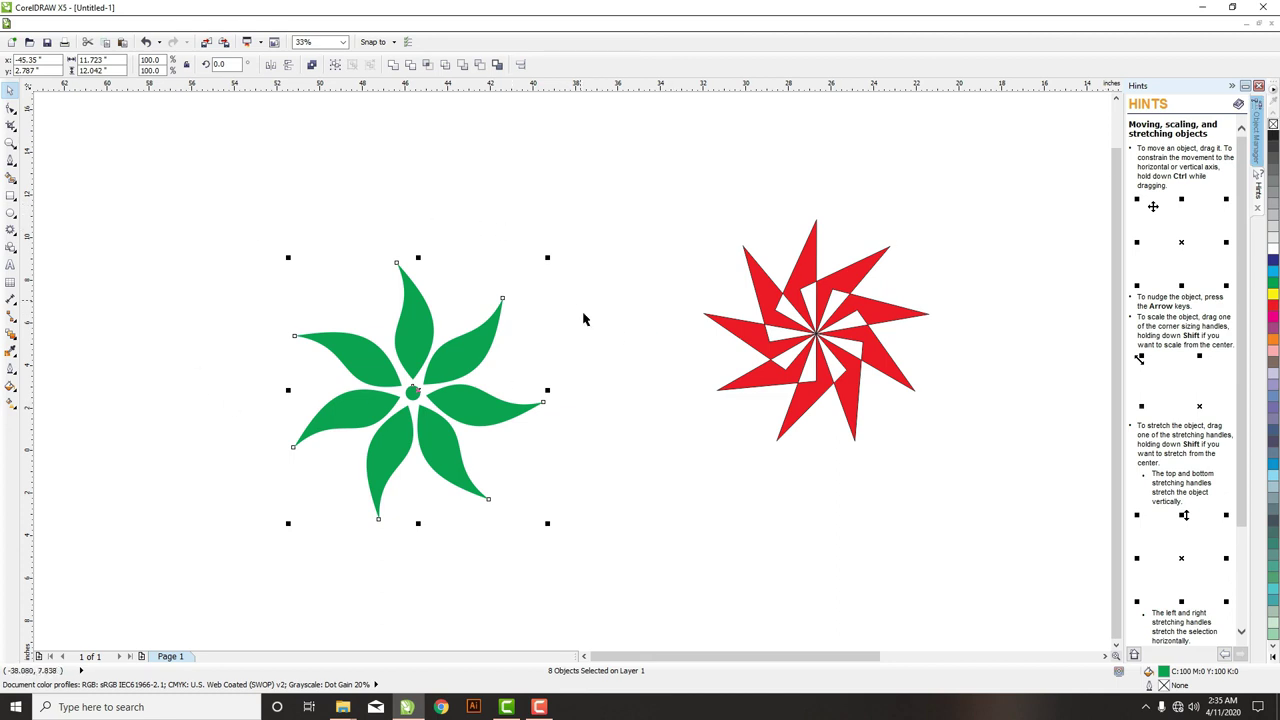
{"action": "left_click", "coordinate": [617, 483]}
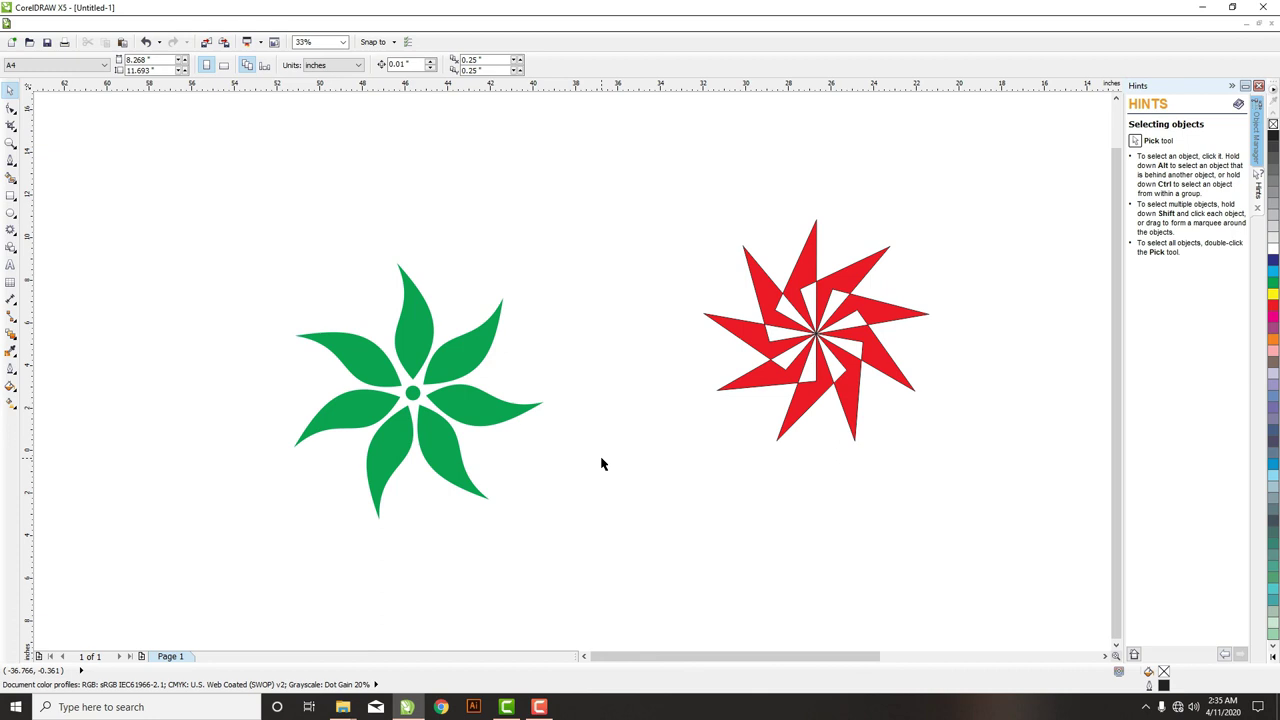
- Zoom in on the green flower and bring all the drawing's objects back into view
{"action": "scroll", "coordinate": [601, 463], "scroll_direction": "down", "scroll_amount": 2}
{"action": "scroll", "coordinate": [601, 463], "scroll_direction": "down", "scroll_amount": 2}
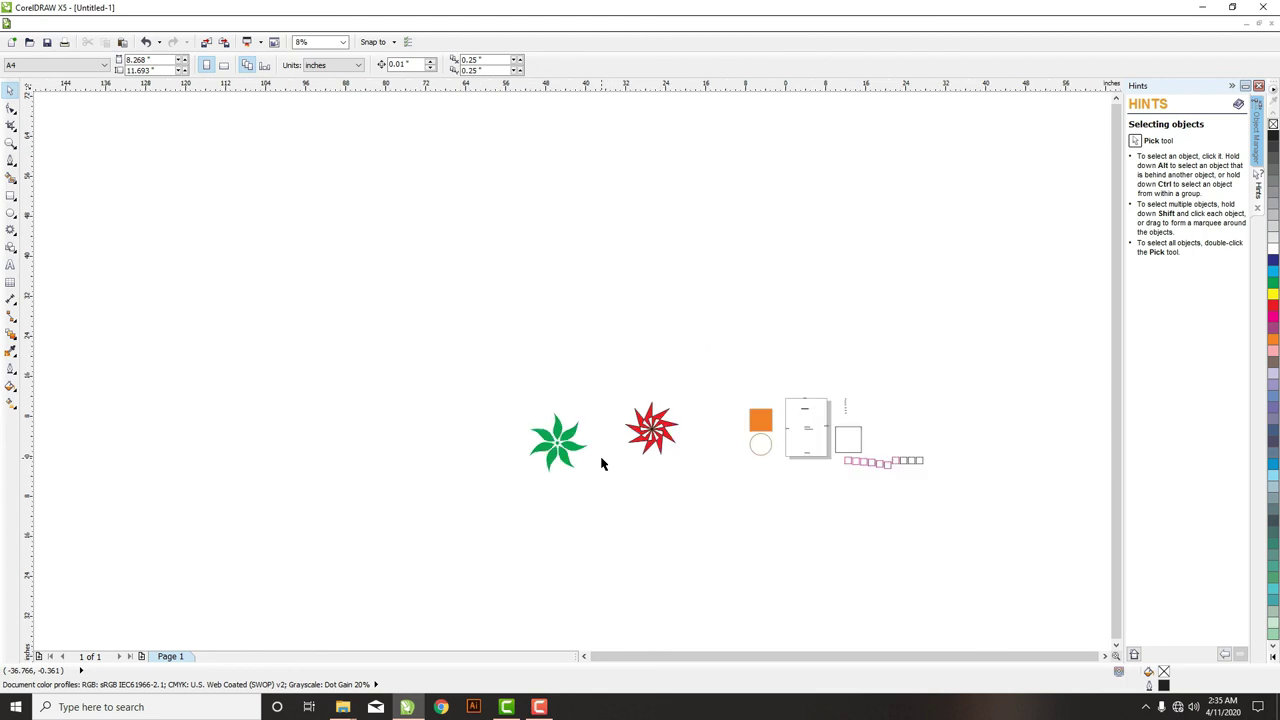
{"action": "key", "text": "z"}
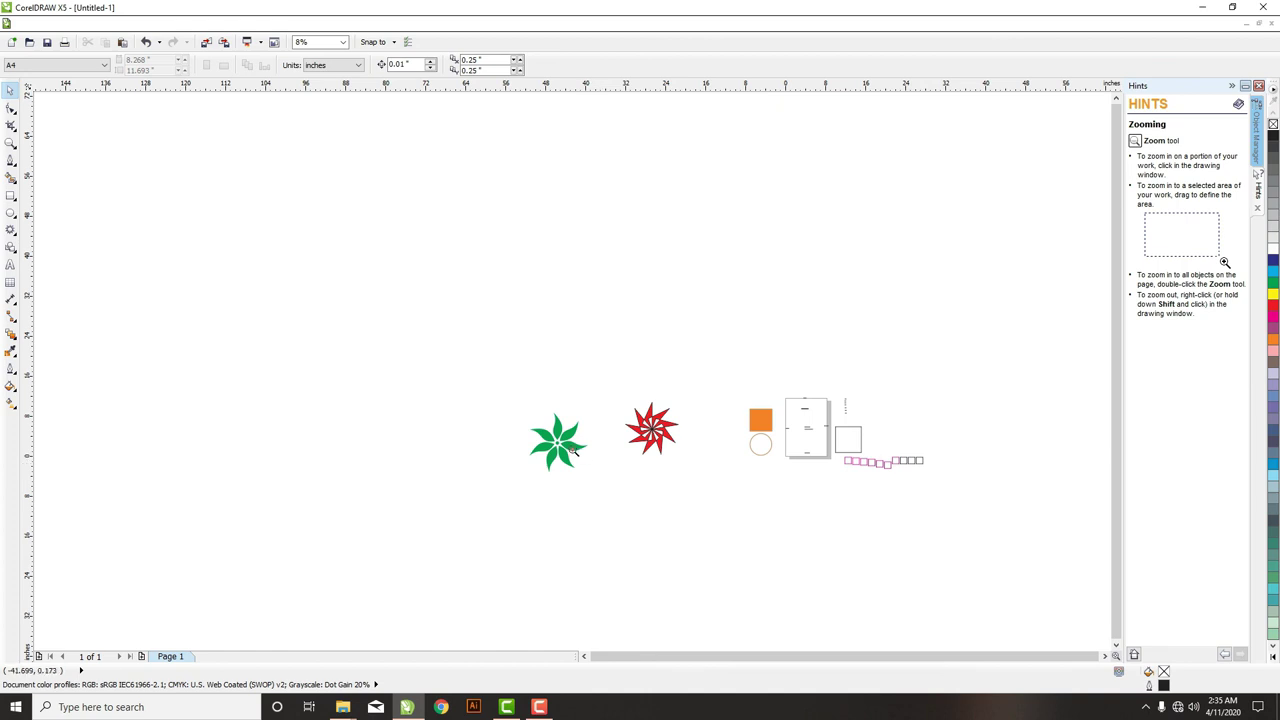
{"action": "left_click_drag", "start_coordinate": [534, 403], "coordinate": [595, 480]}
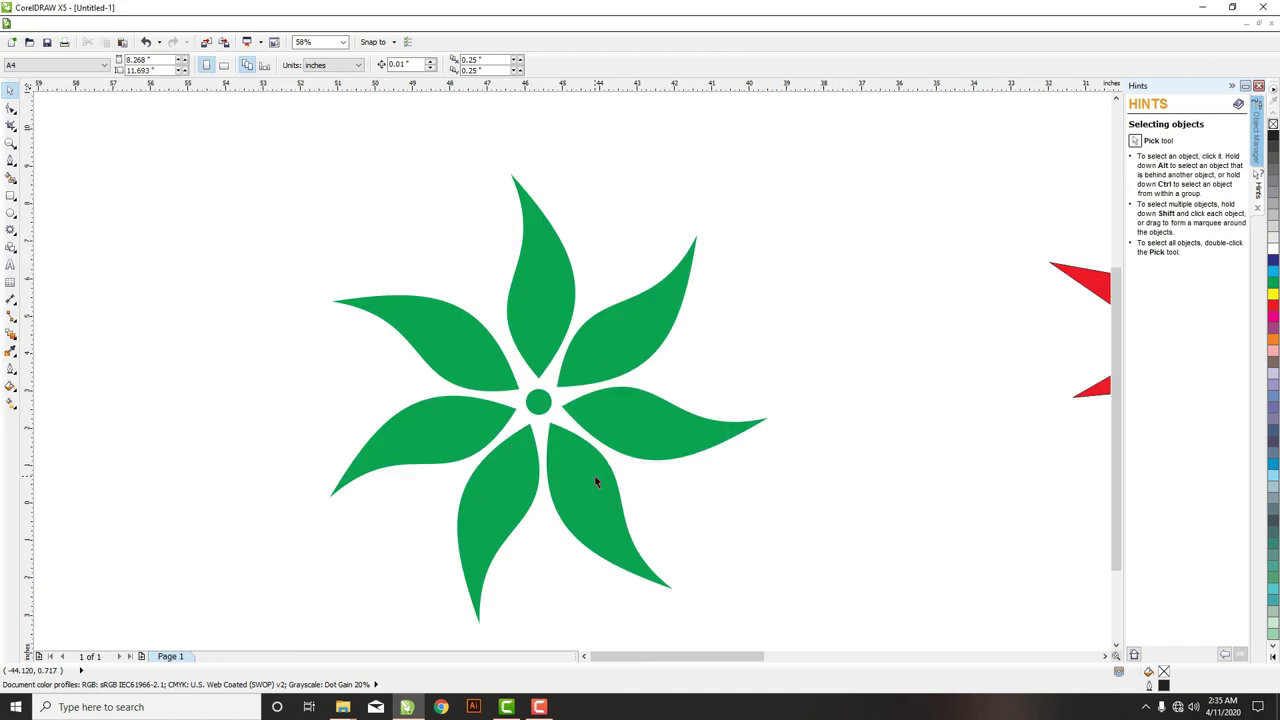
{"action": "key", "text": "F4"}
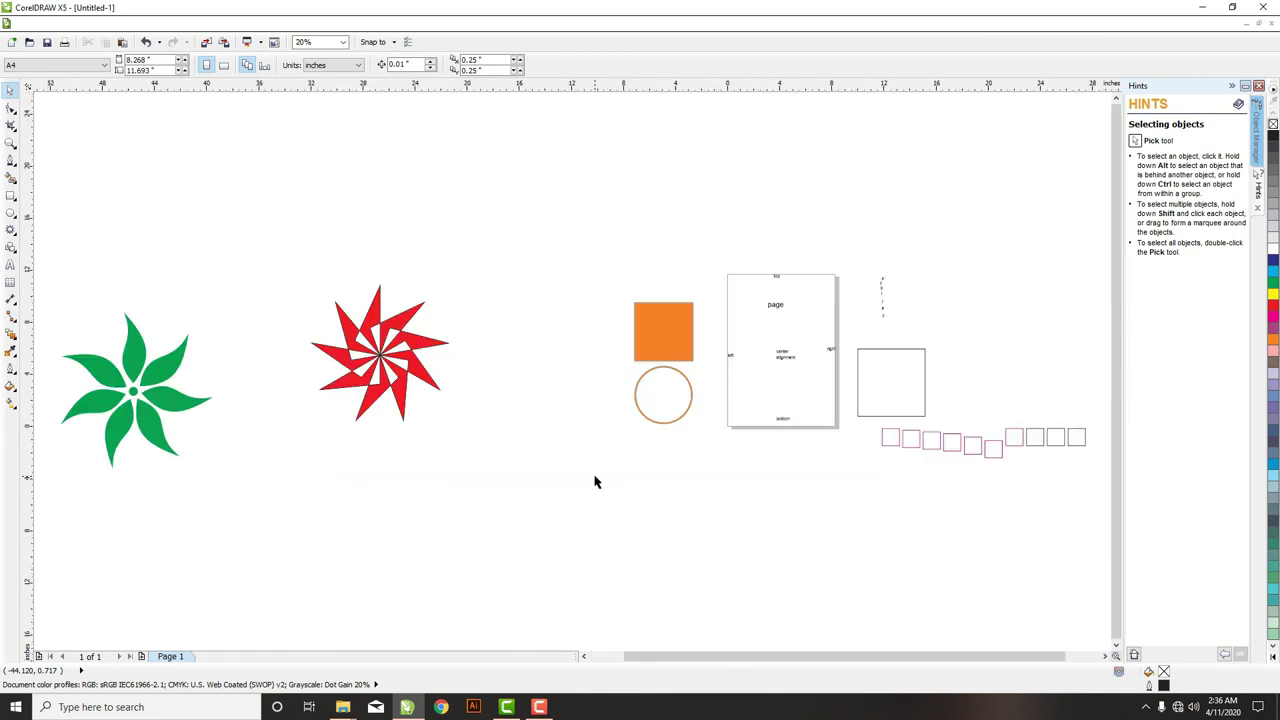
- Place a copy of the last small square in the row far below and left of the green flower, and clear the selection
{"action": "scroll", "coordinate": [700, 480], "scroll_direction": "down", "scroll_amount": 2}
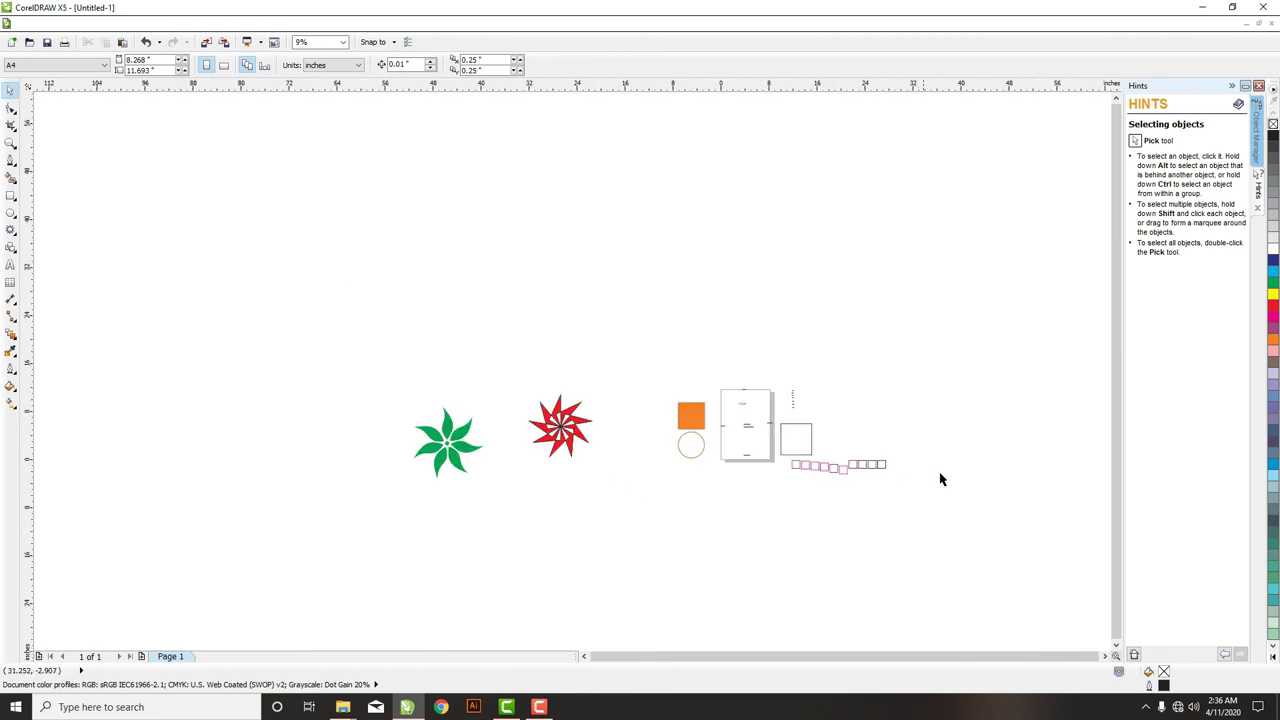
{"action": "left_click", "coordinate": [57, 608]}
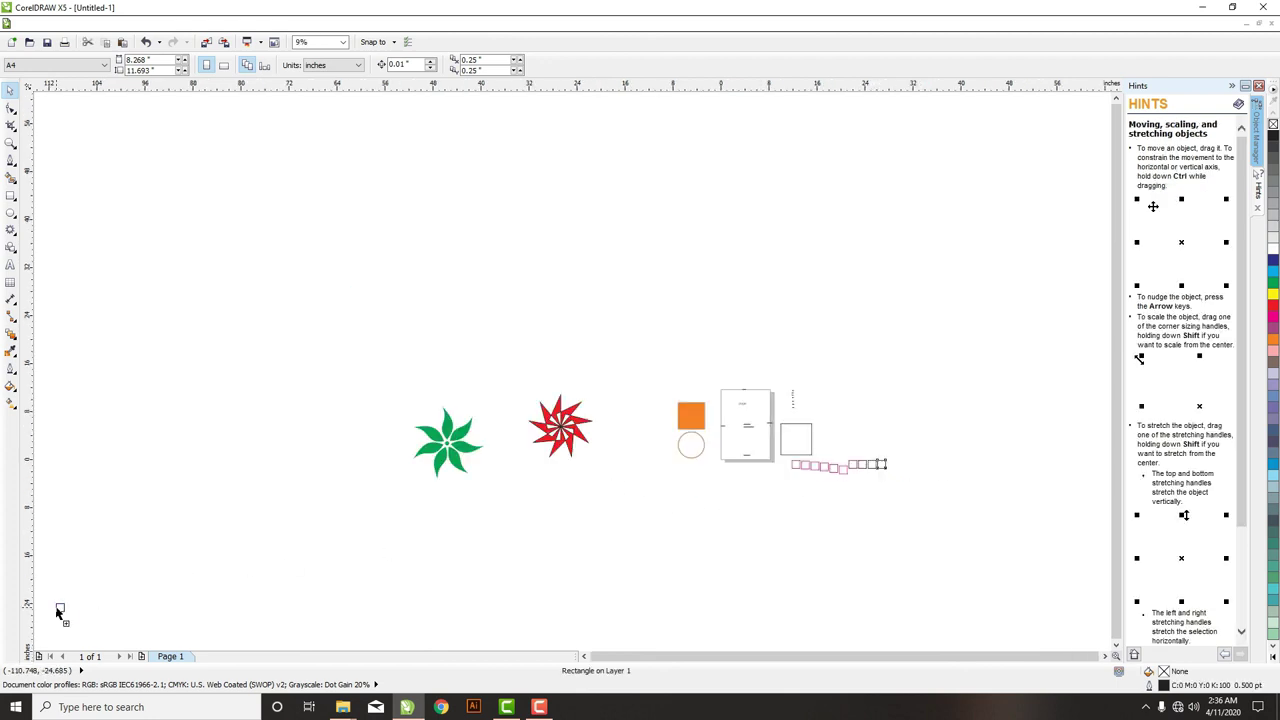
{"action": "left_click", "coordinate": [517, 537]}
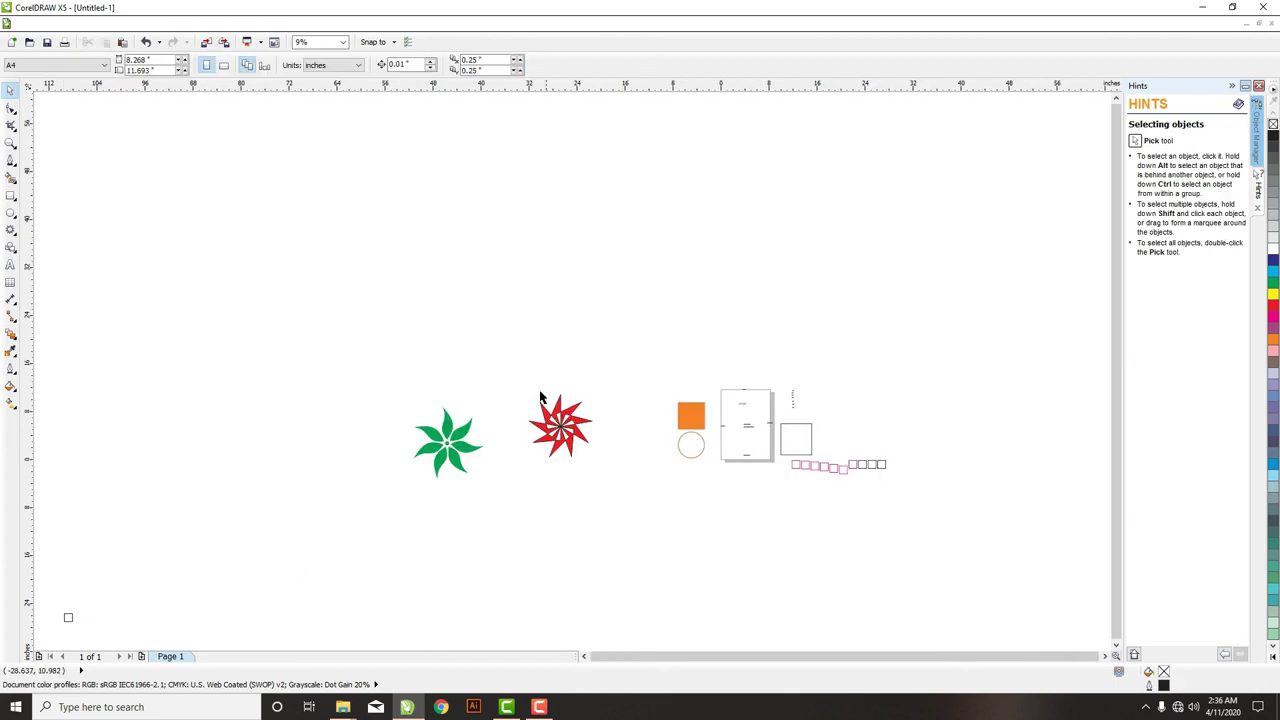
- Delete the distant square copy and fit all the remaining objects in the view
{"action": "key", "text": "z"}
{"action": "left_click_drag", "start_coordinate": [402, 377], "coordinate": [908, 500]}
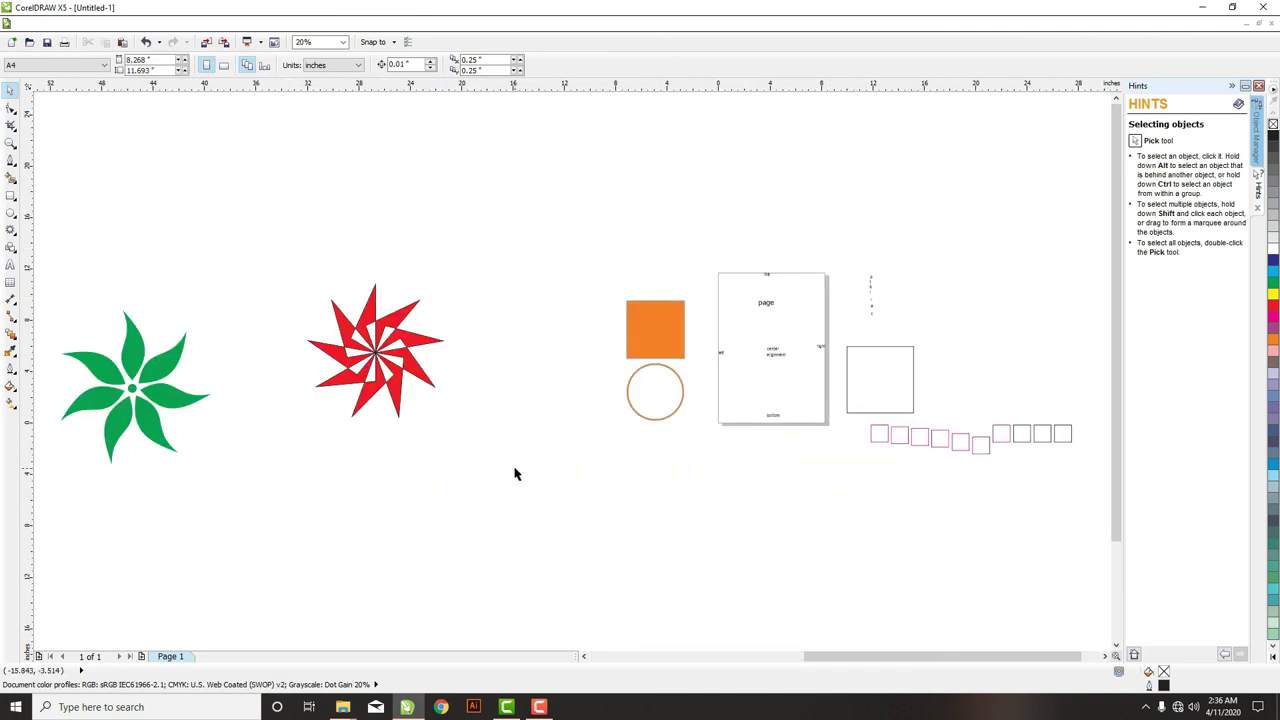
{"action": "scroll", "coordinate": [515, 474], "scroll_direction": "down", "scroll_amount": 2}
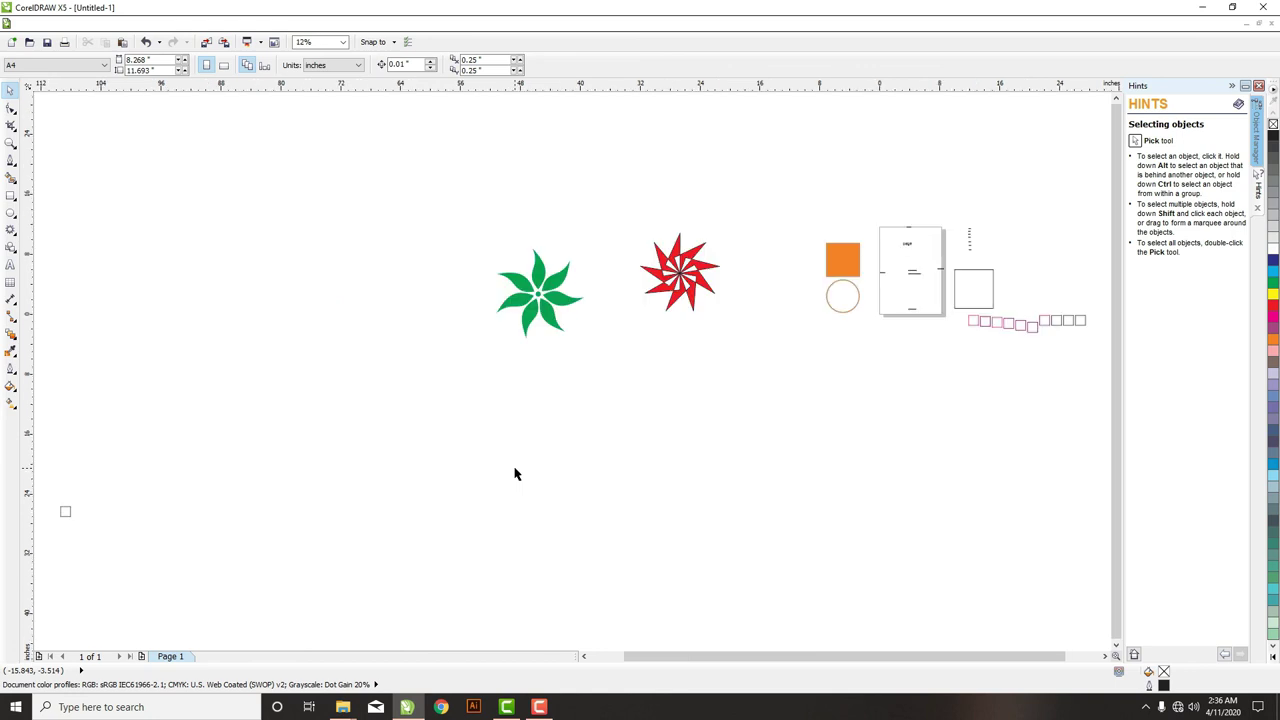
{"action": "left_click_drag", "start_coordinate": [54, 500], "coordinate": [88, 532]}
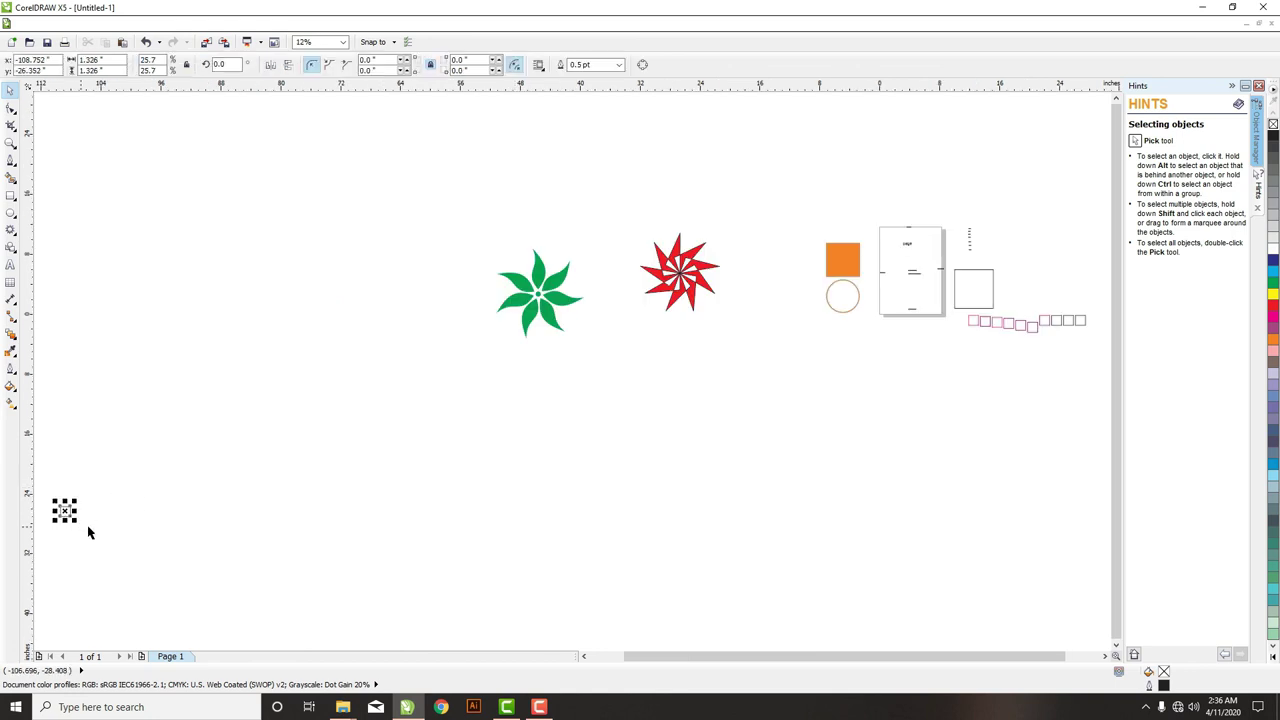
{"action": "key", "text": "Delete"}
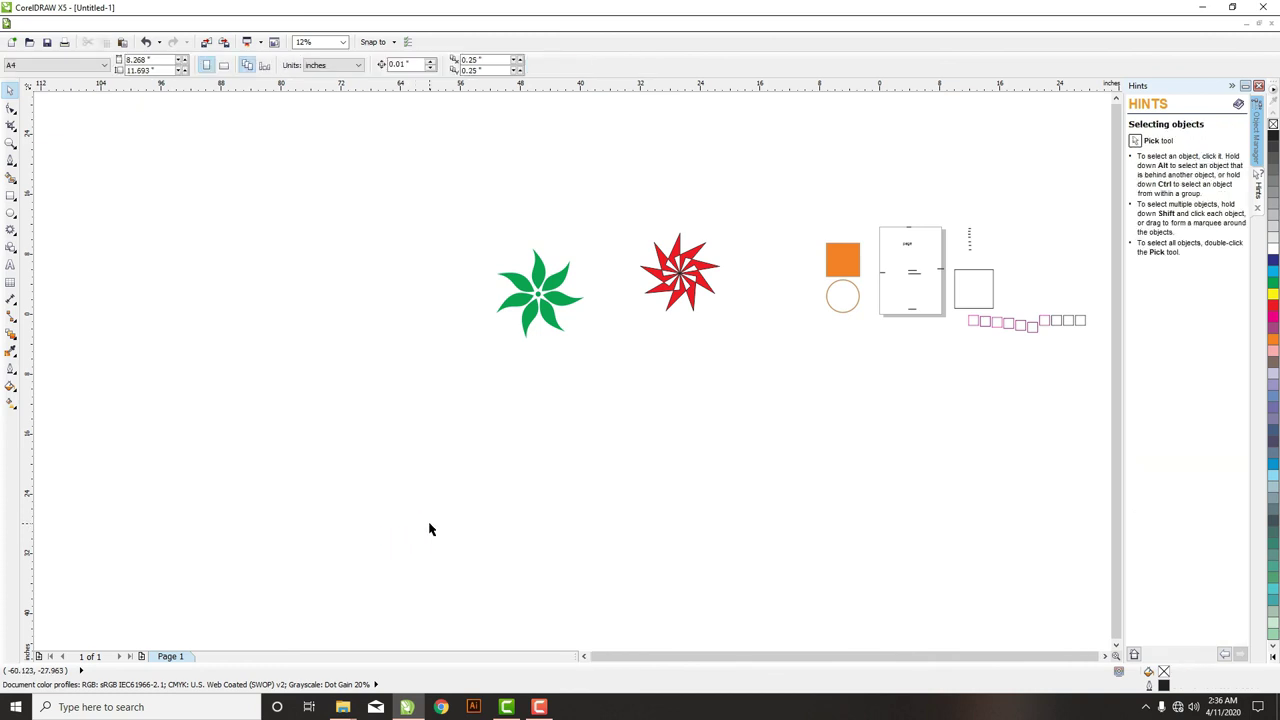
{"action": "key", "text": "F4"}
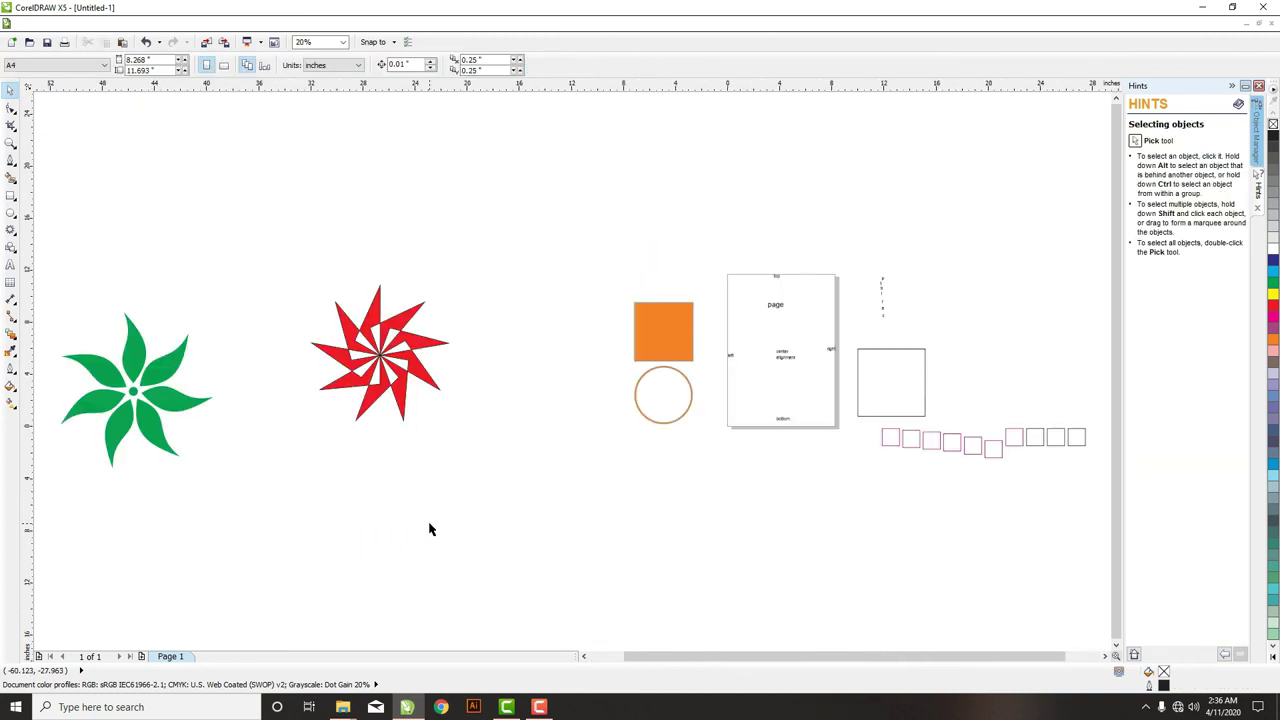